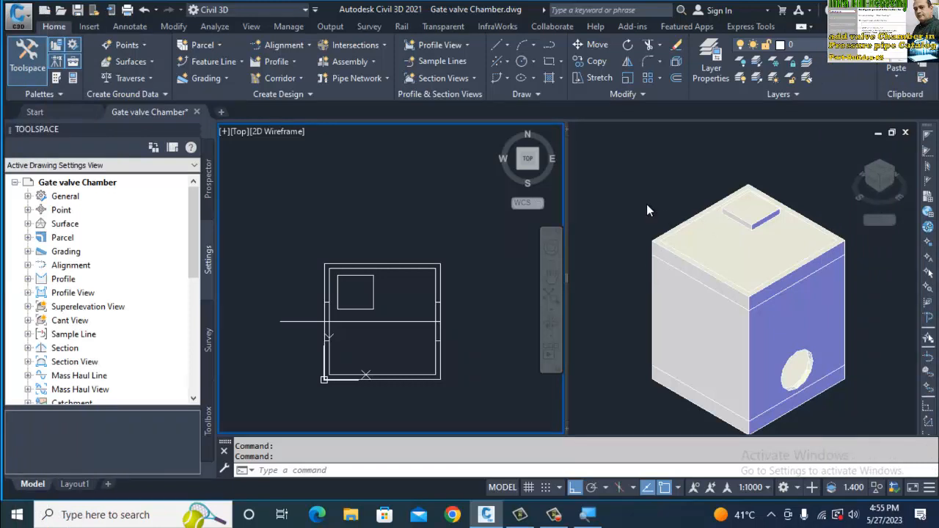
left_click(647, 204)
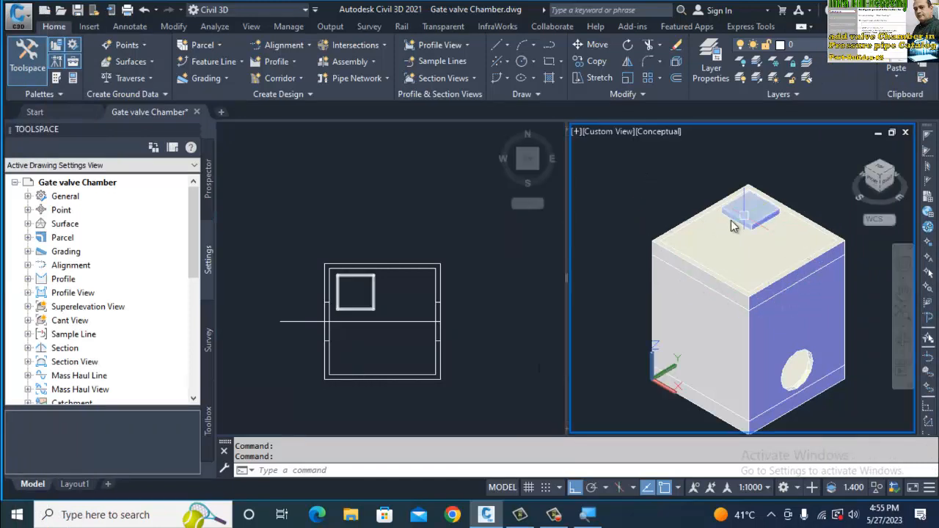
left_click(718, 269)
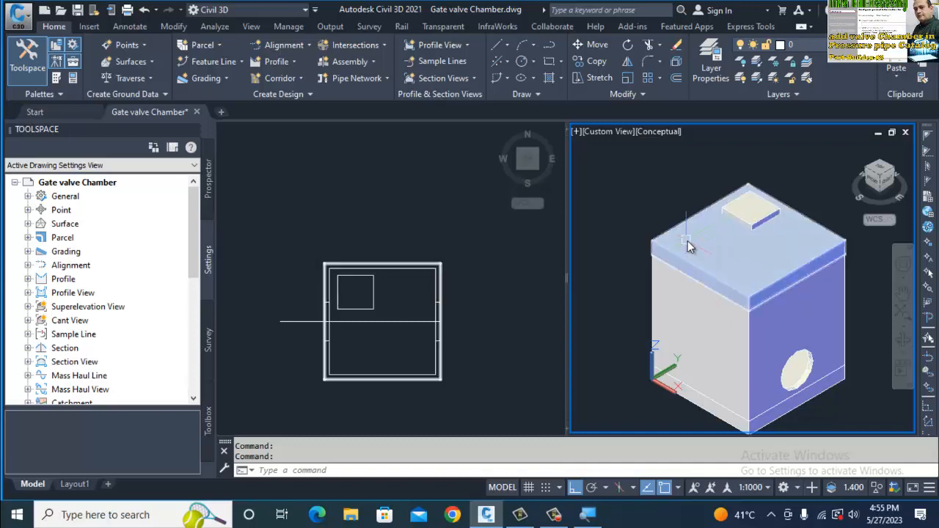
key("Escape")
left_click(443, 320)
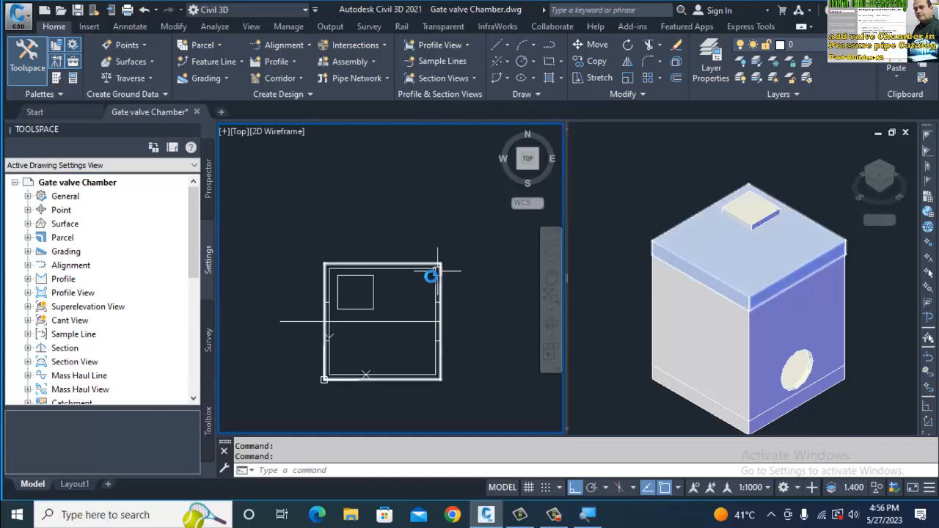
left_click(617, 211)
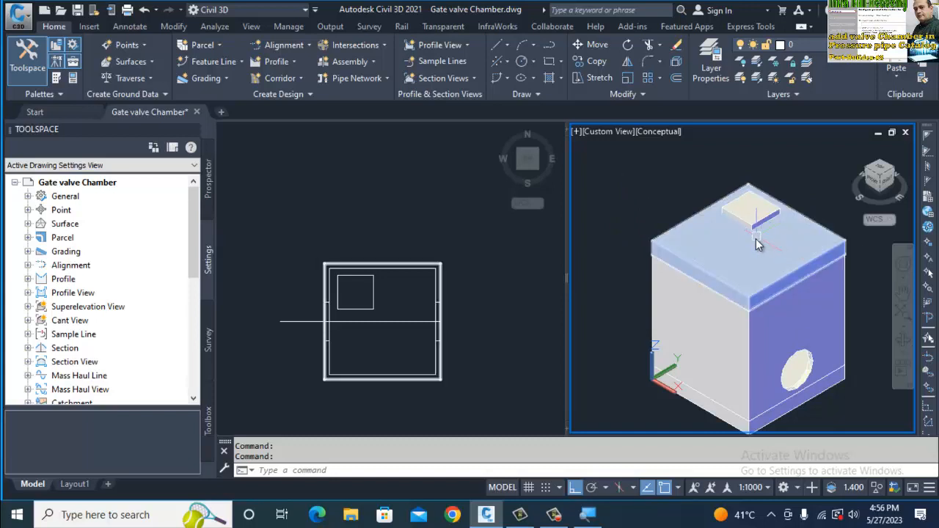
Draw a diagonal polyline across the chamber's plan between its outer upper-right and lower-left corners
left_click(453, 291)
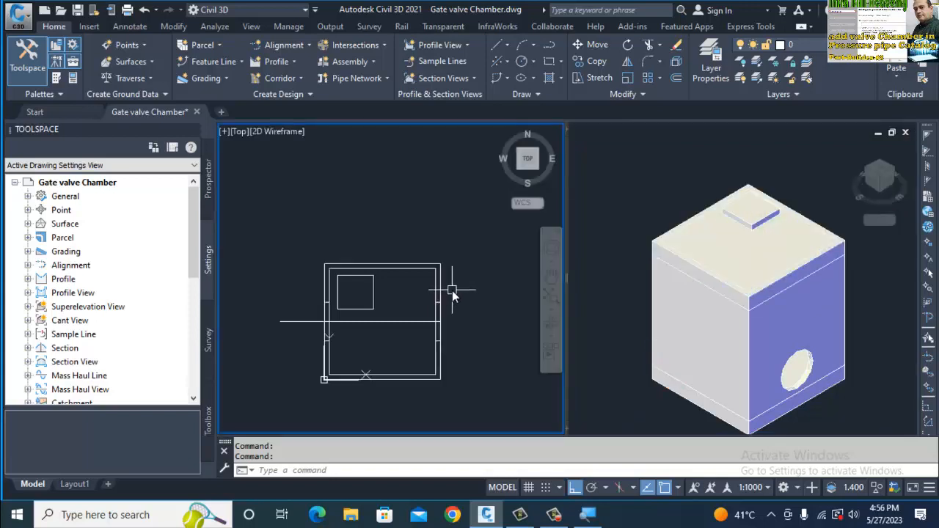
type("pl")
key("Return")
left_click(444, 269)
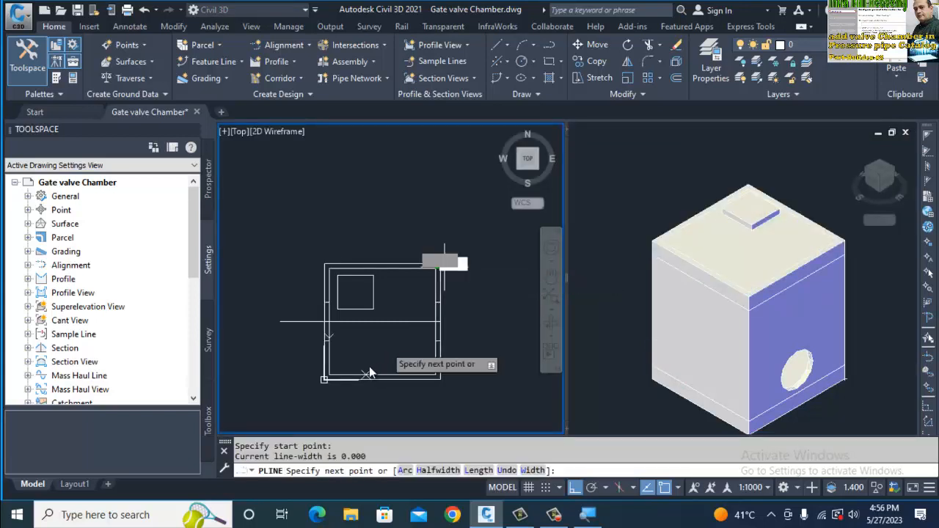
key("Escape")
key("Escape")
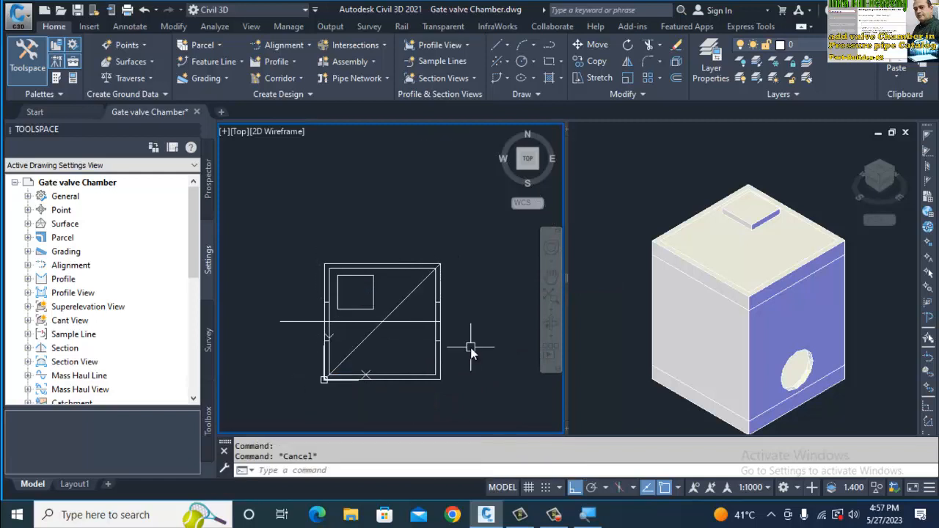
Draw a second diagonal polyline across the plan from the outer lower-right corner to the outer upper-left corner
type("pl")
key("Return")
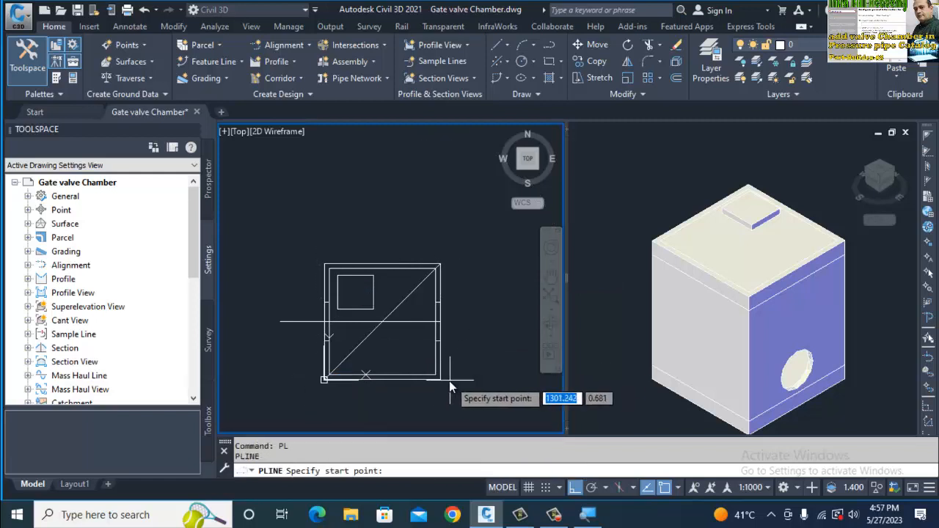
left_click(441, 379)
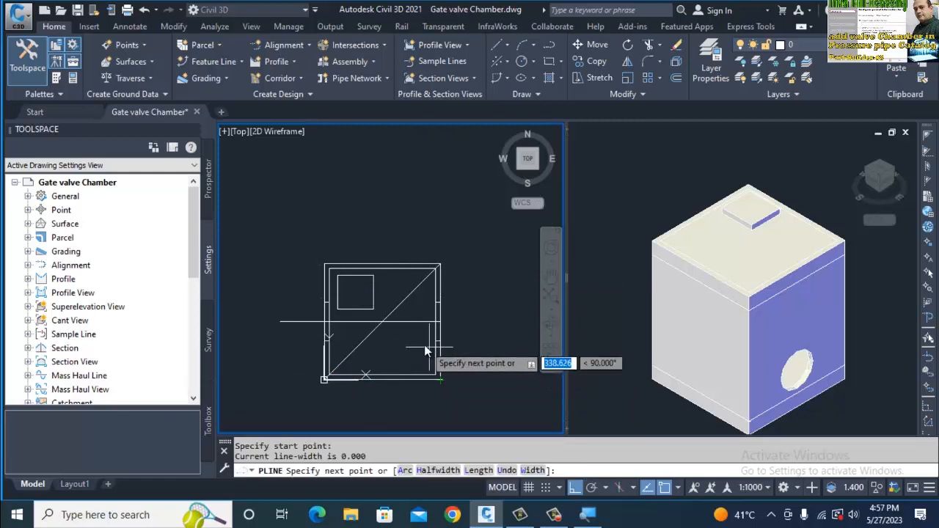
left_click(323, 265)
key("Return")
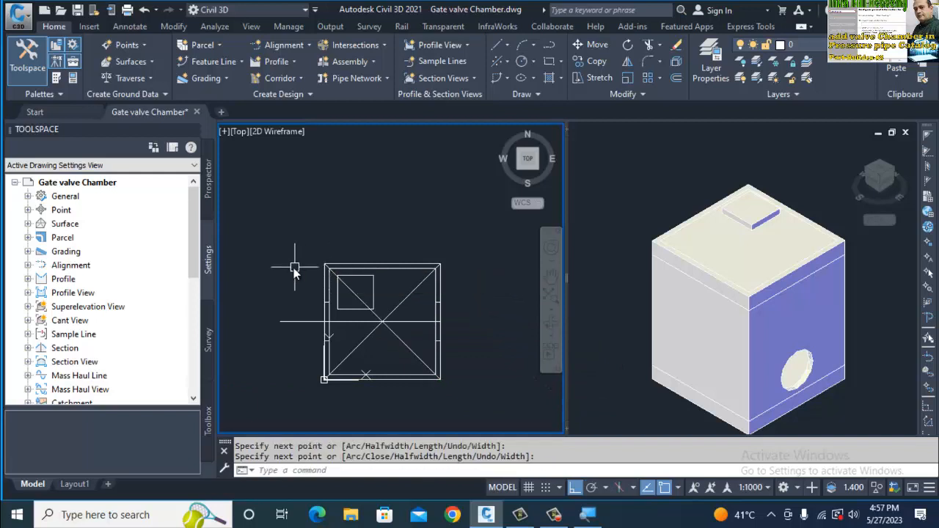
Switch the 3D viewport's visual style to 2D Wireframe so the diagonals inside the chamber can be picked
left_click(397, 337)
left_click(403, 300)
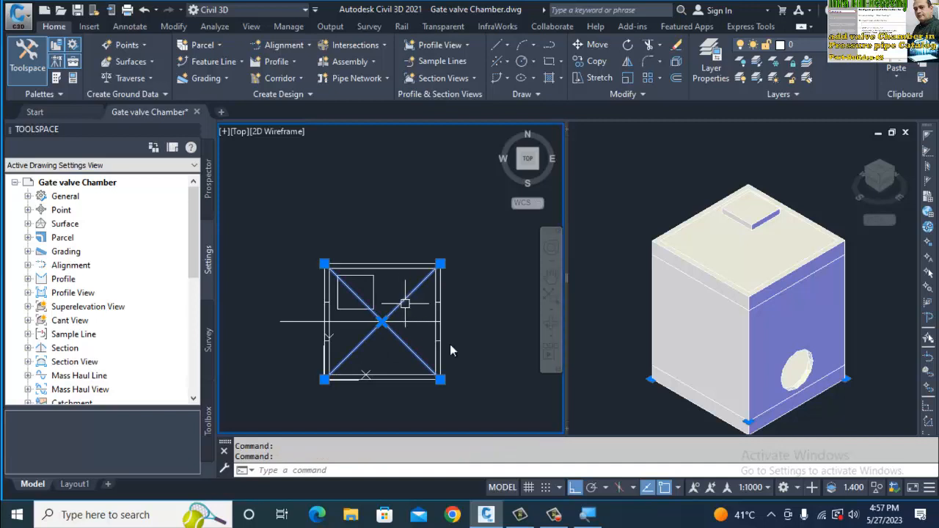
left_click(666, 413)
key("Escape")
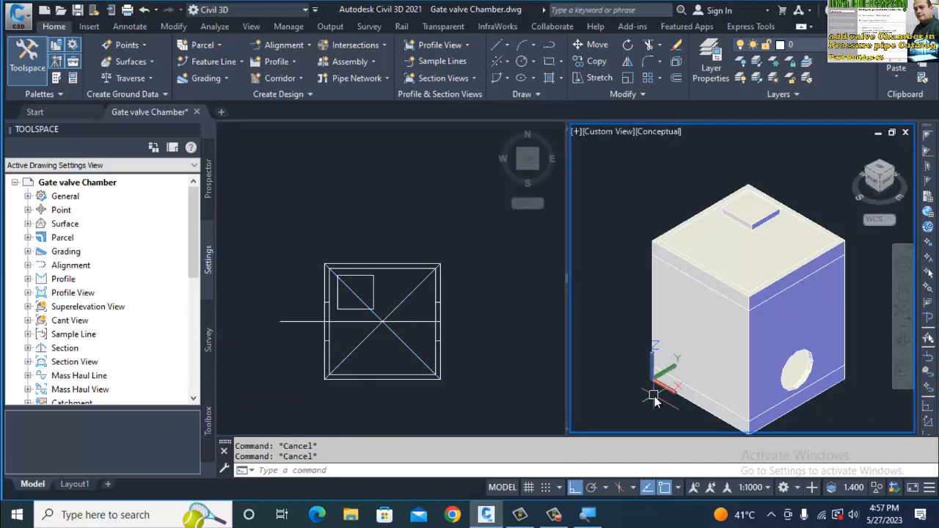
type("shad")
key("Return")
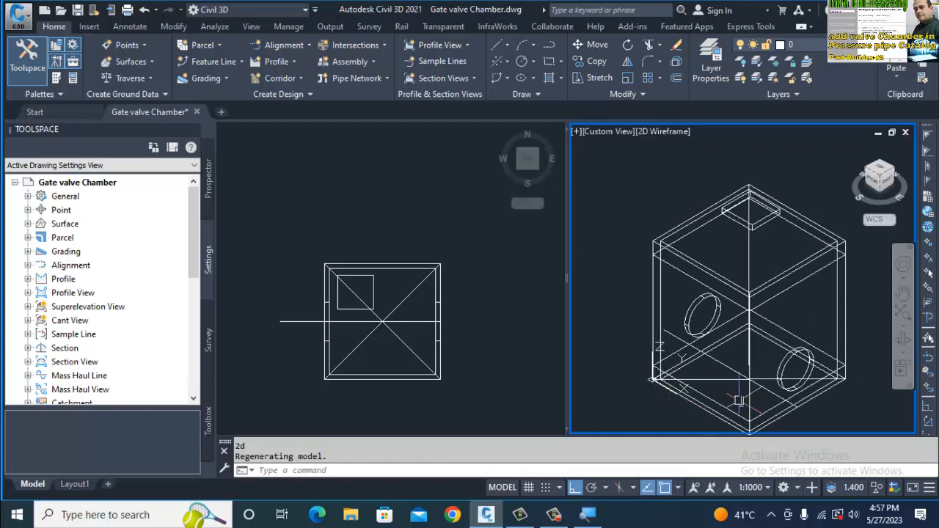
Move the first diagonal straight up from the chamber's base corner to the matching top corner of the cover slab
type("3do")
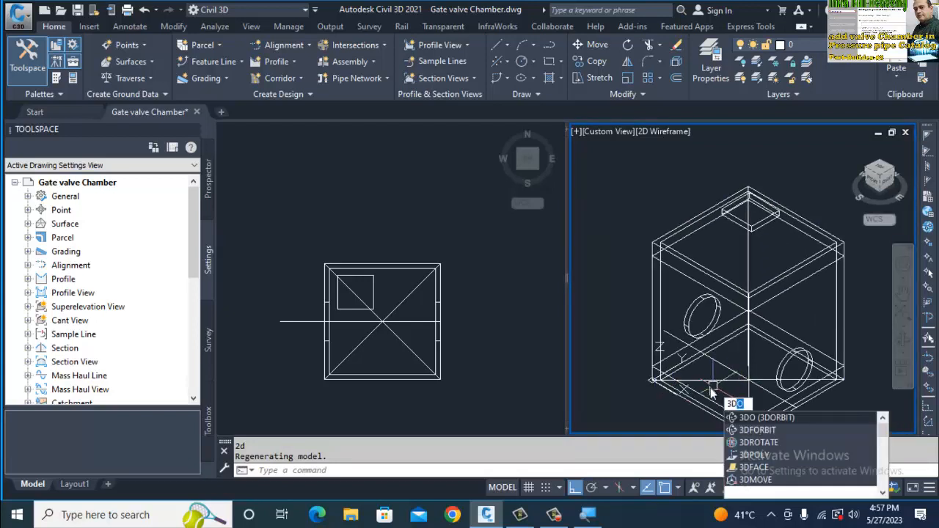
key("Return")
mouse_move(681, 341)
left_mouse_down()
mouse_move(722, 323)
mouse_move(696, 334)
left_mouse_up()
key("Escape")
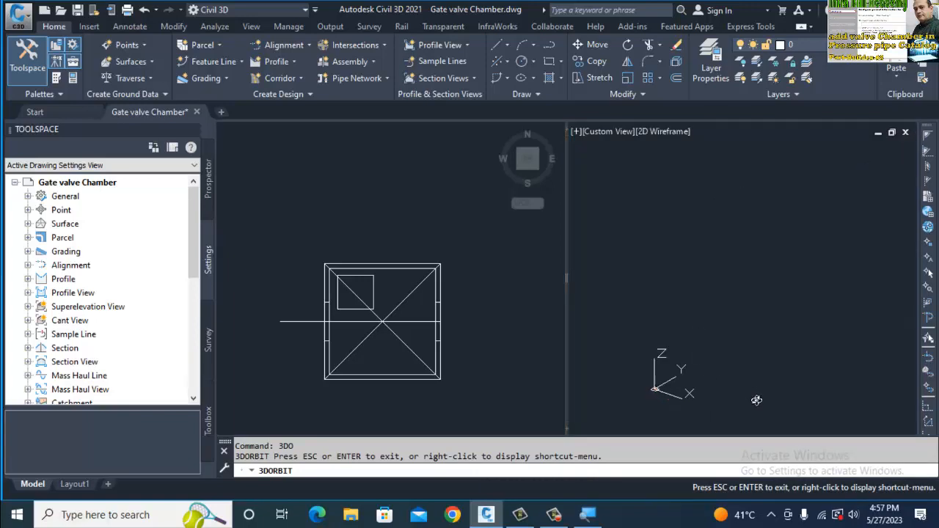
scroll(790, 352, "up", 2)
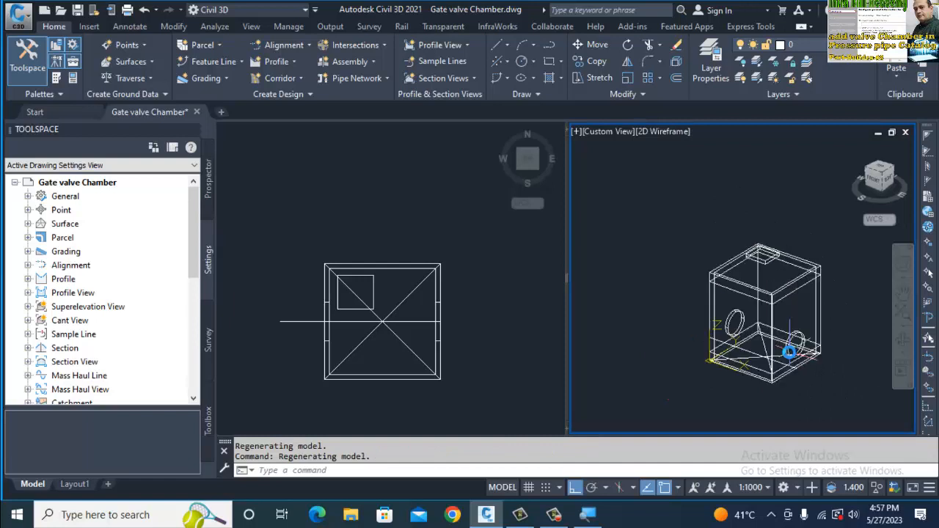
scroll(797, 370, "up", 2)
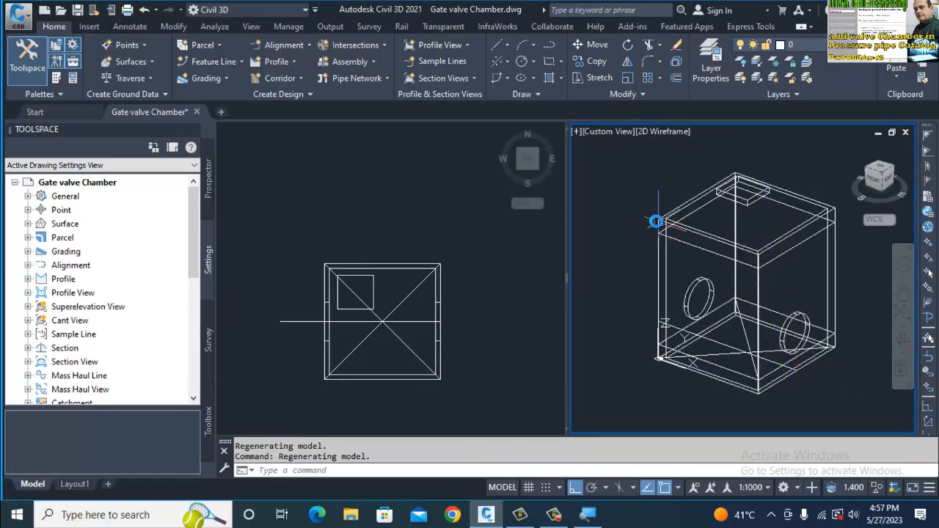
type("m")
key("Return")
left_click(712, 357)
key("Return")
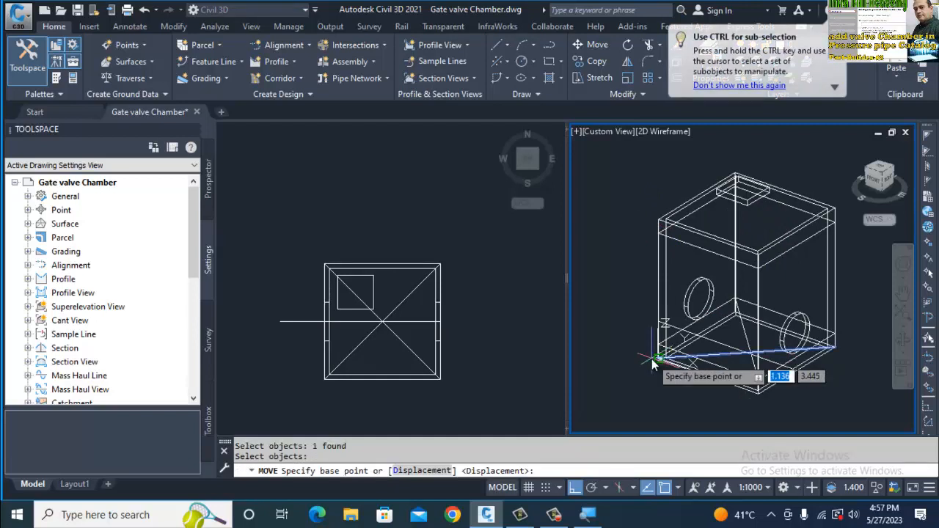
left_click(658, 362)
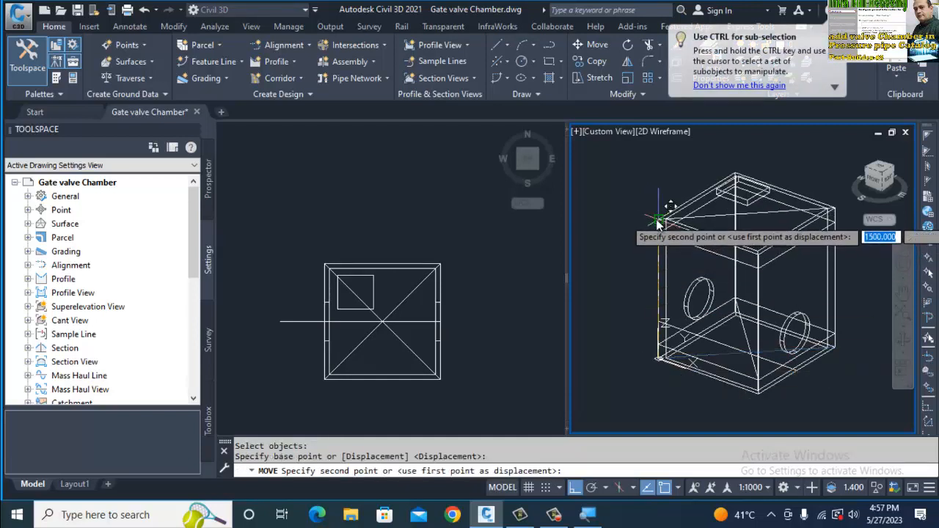
key("Escape")
Move the second diagonal vertically from its front base corner to the top front corner of the cover slab
left_click(747, 338)
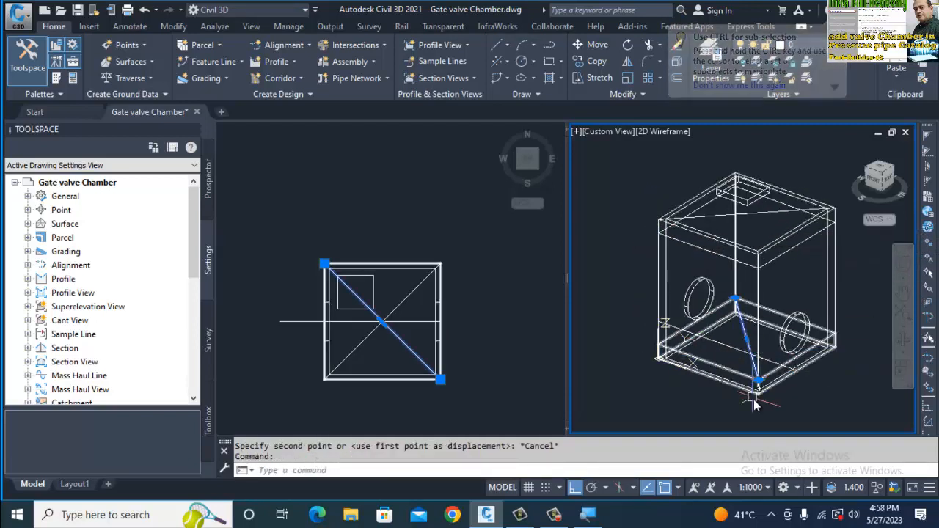
type("m")
key("Return")
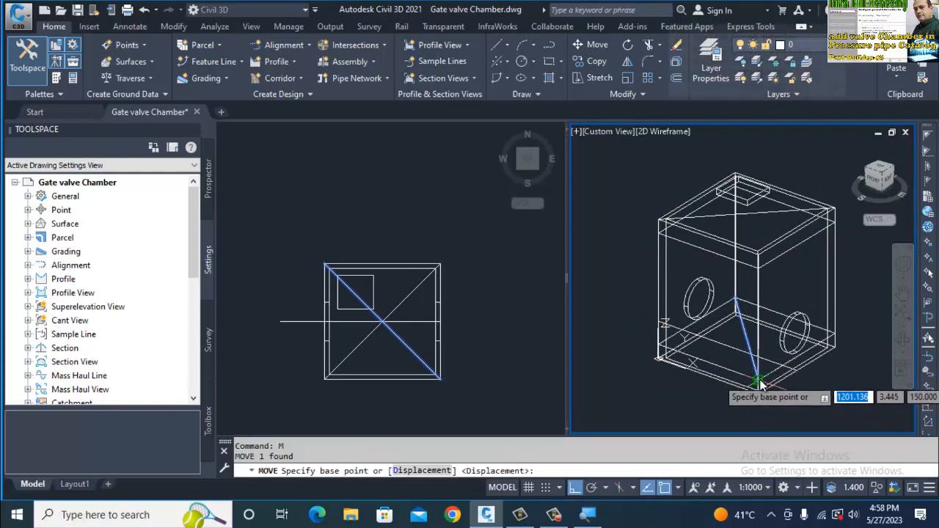
left_click(758, 381)
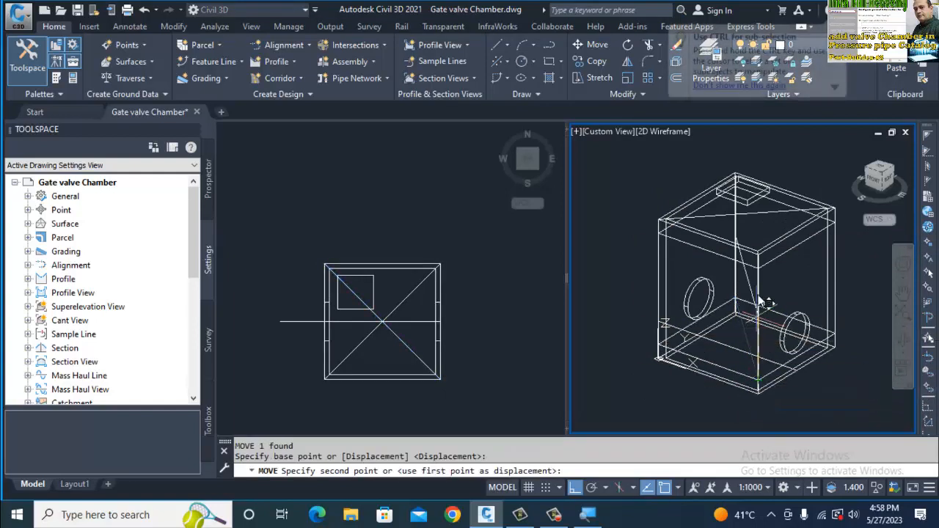
left_click(759, 257)
scroll(759, 266, "up", 2)
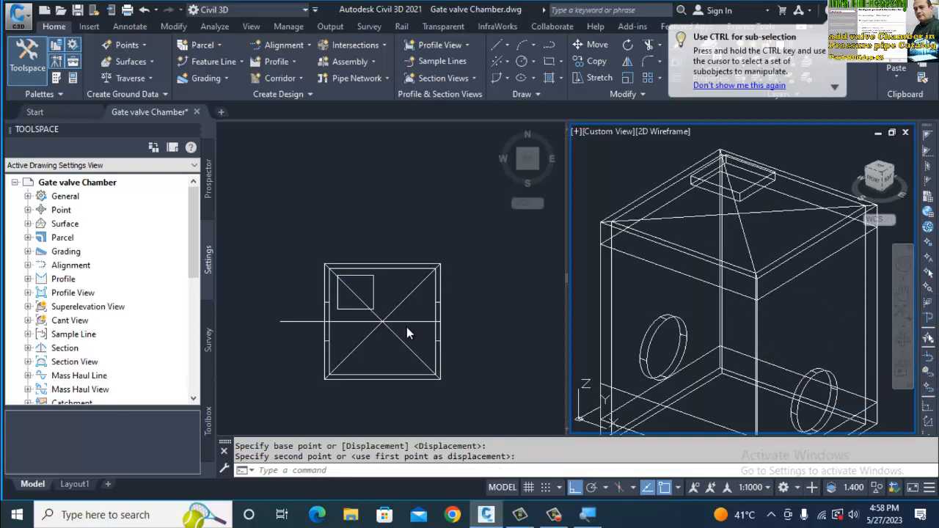
Examine the chamber in the Right view with 2D Wireframe, zoomed to extents, and compare the raised diagonals with the plan
left_click(894, 189)
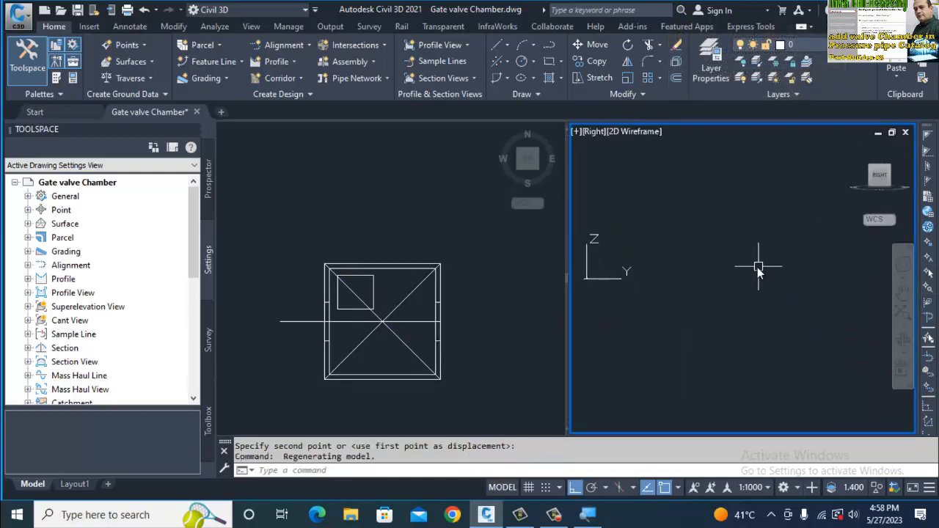
type("vs")
key("Return")
type("2d")
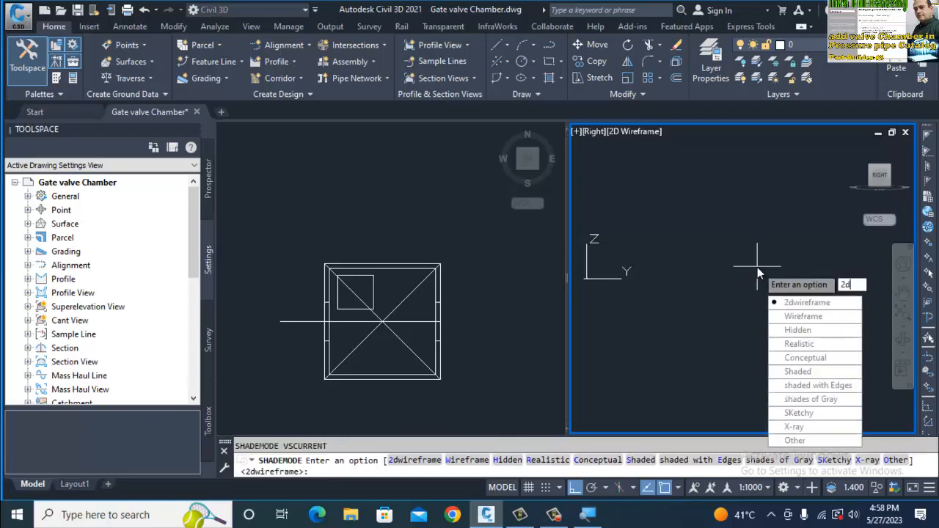
key("Return")
type("z")
key("Return")
type("e")
key("Return")
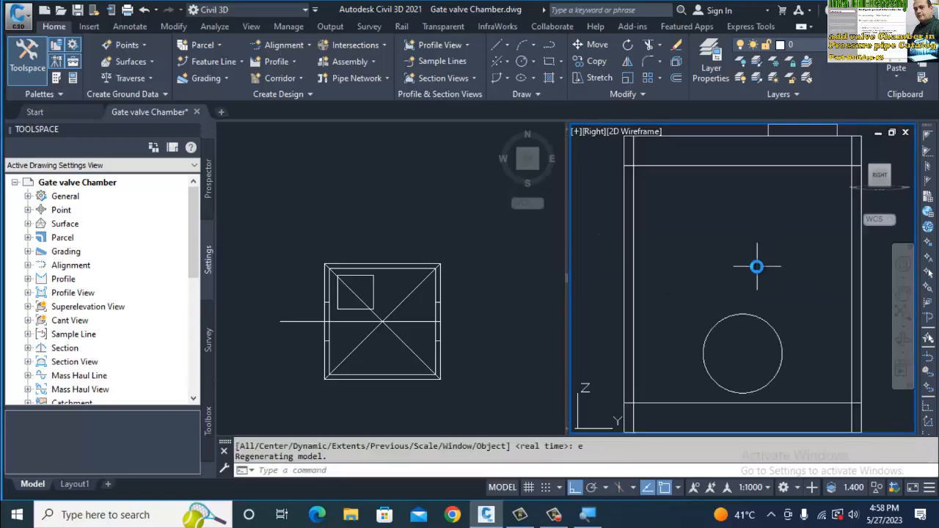
key("Return")
key("Return")
scroll(764, 225, "up", 2)
left_click_drag(723, 213, 726, 359)
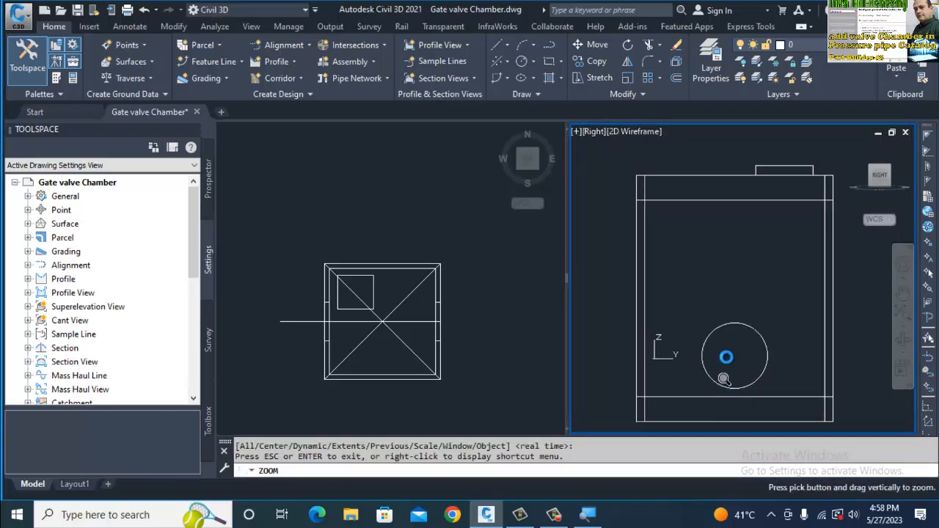
key("Escape")
left_click(432, 312)
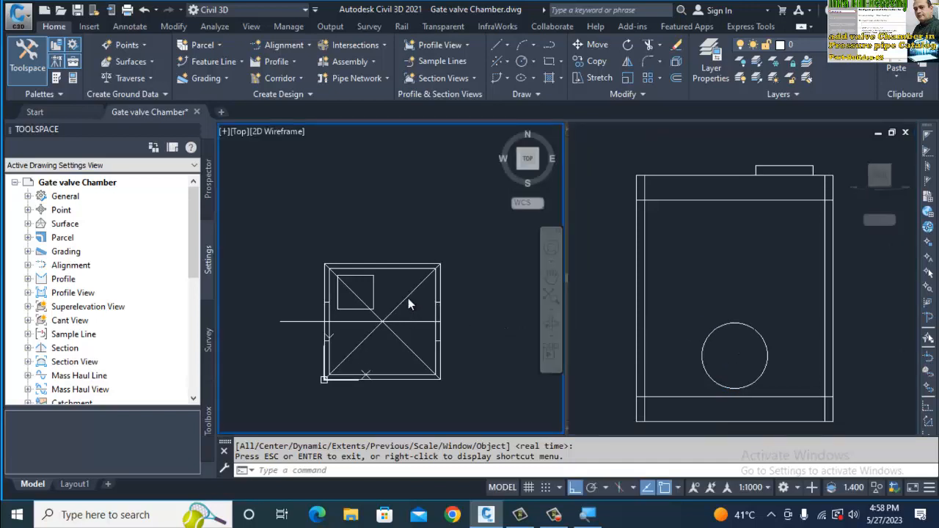
left_click(408, 298)
key("Escape")
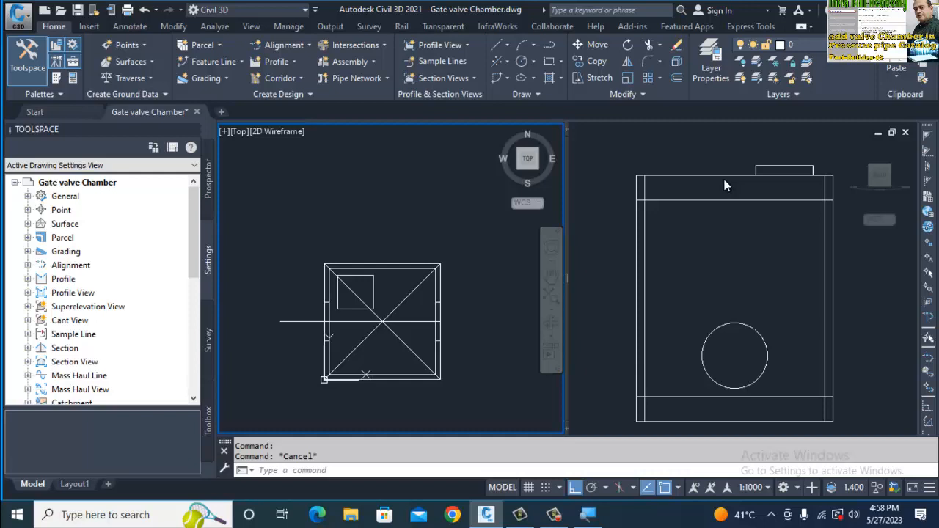
Align the UCS to the right-hand side face of the cover slab in an orbited 3D view, accepting the proposed orientation
middle_click_drag(724, 186, 727, 231, "shift")
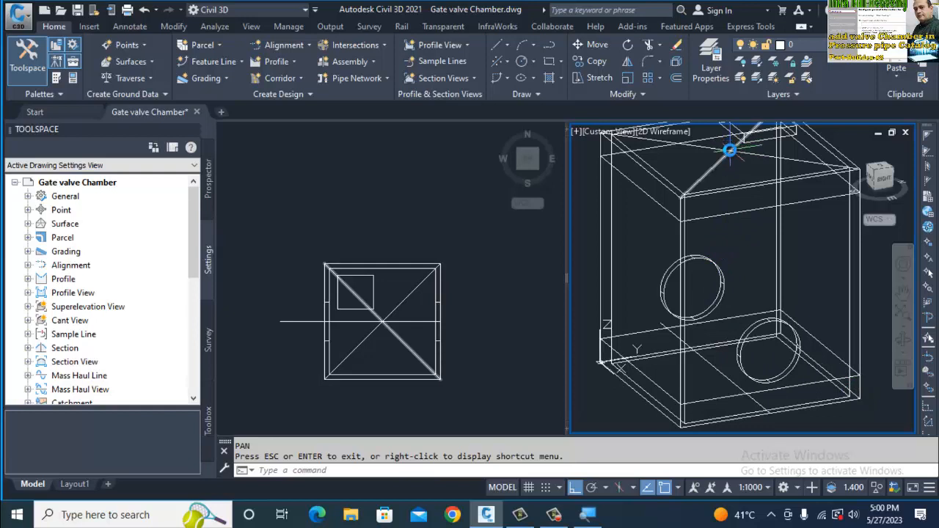
mouse_move(729, 151)
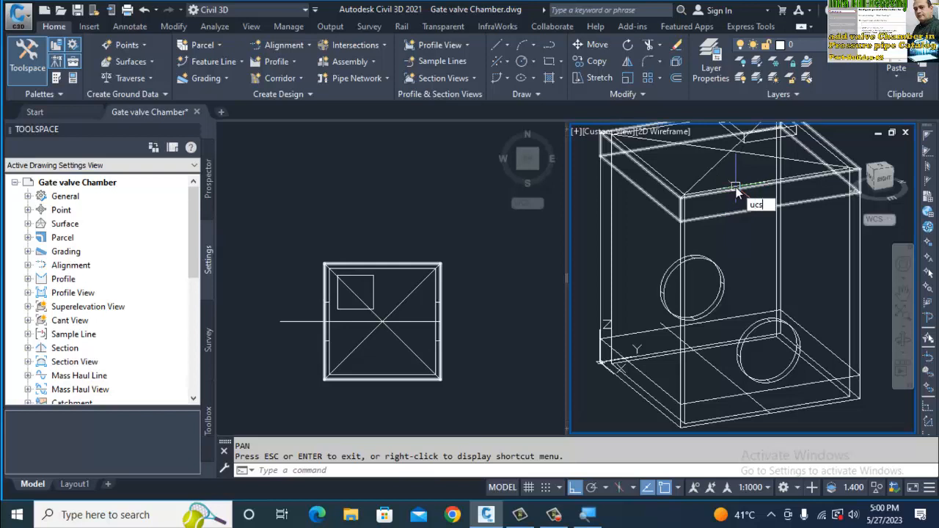
key("Return")
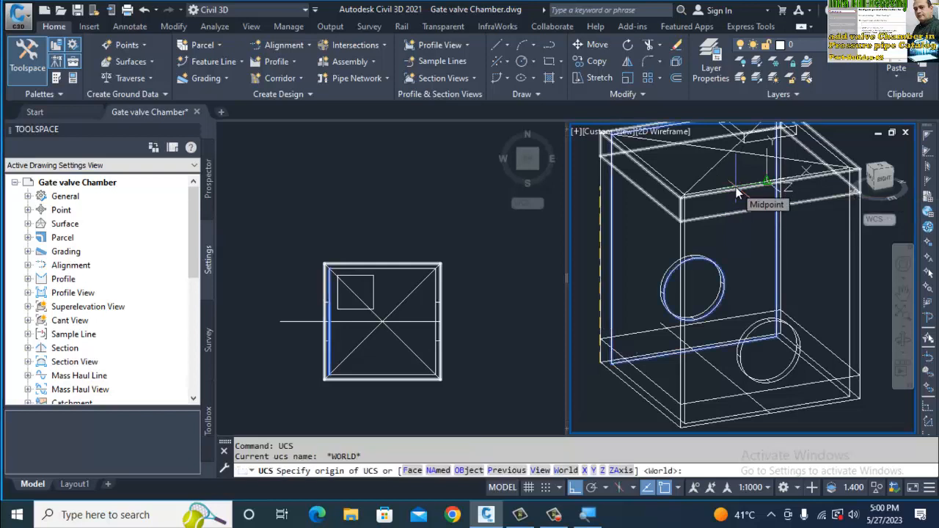
type("f")
key("Return")
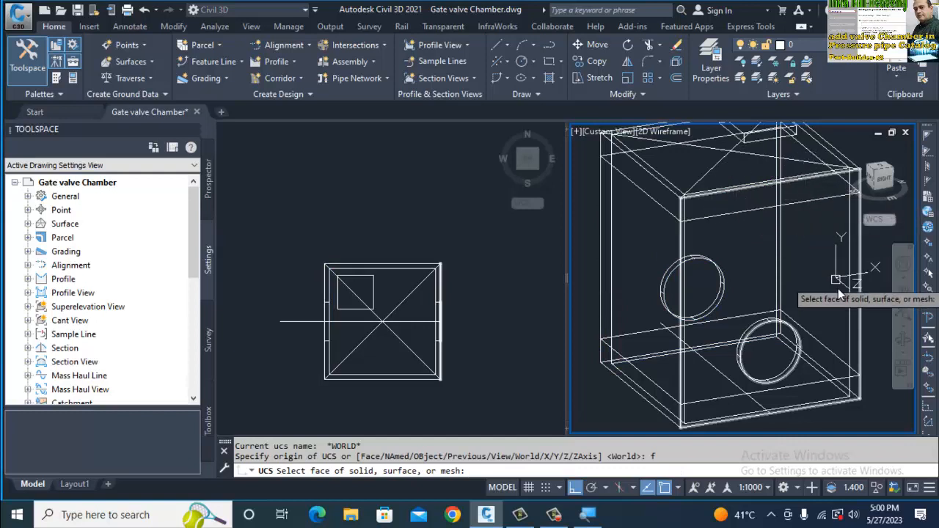
left_click(693, 219)
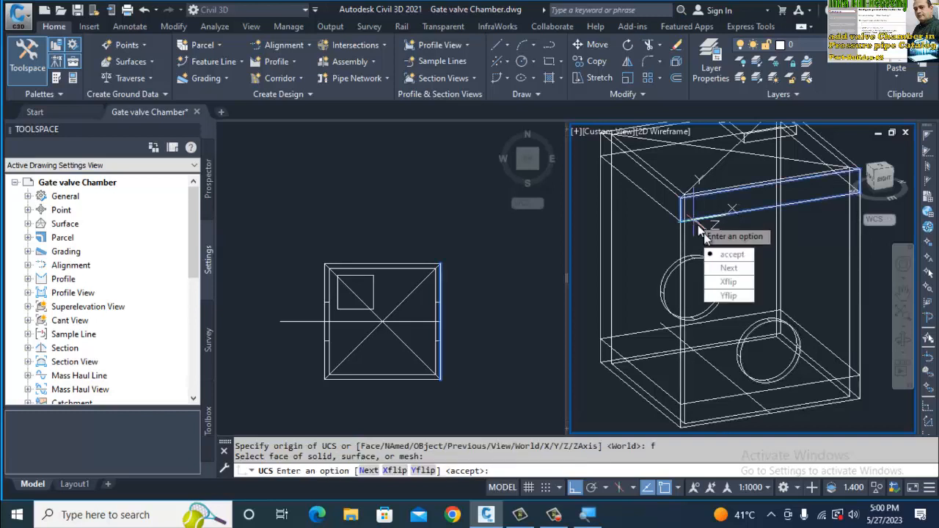
left_click(732, 254)
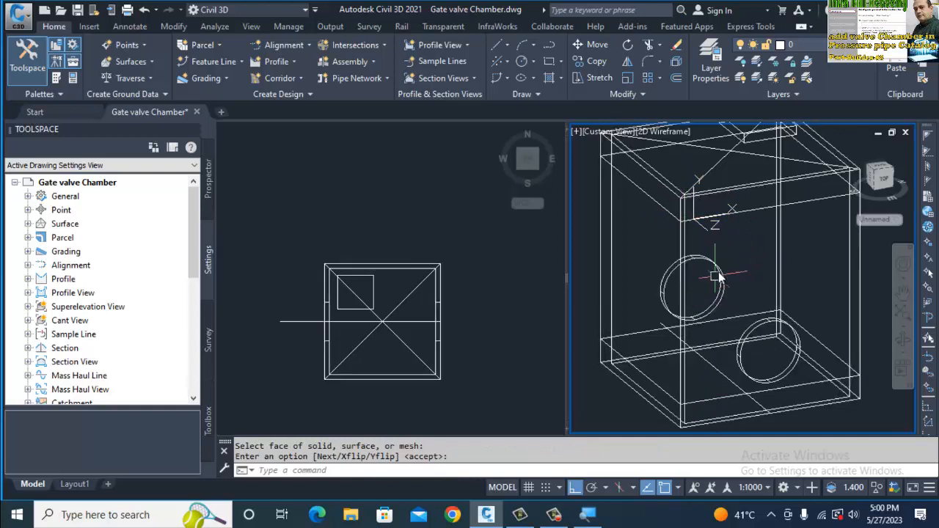
Draw a short polyline straight down from the intersection of the two diagonals on top of the cover slab
type("pl")
key("Return")
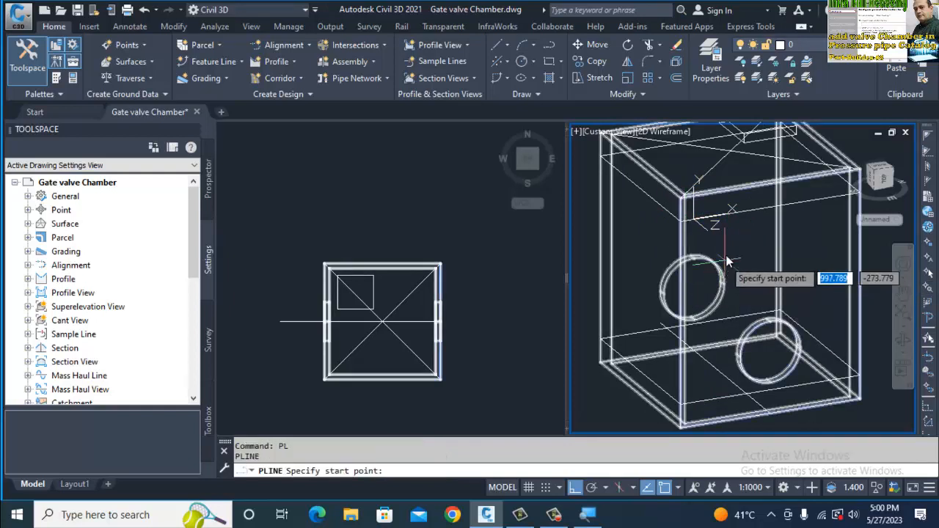
left_click(730, 154)
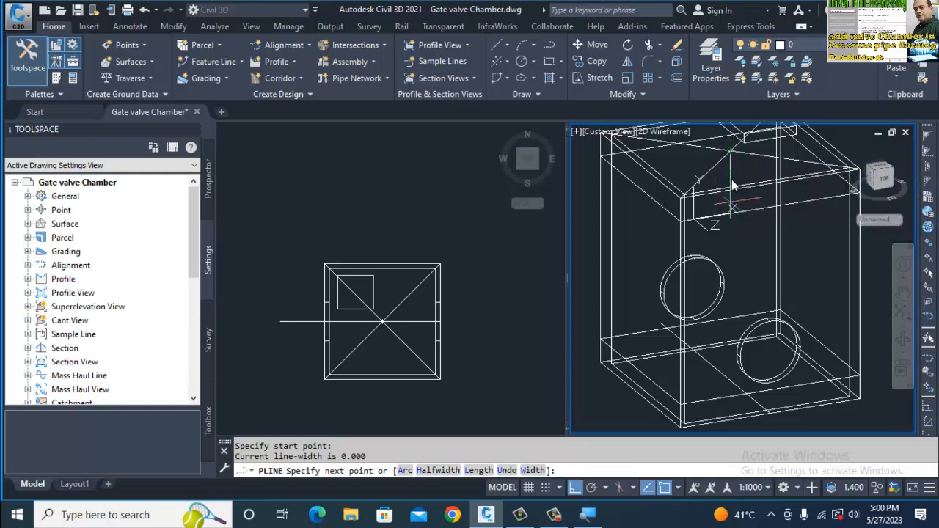
left_click(731, 176)
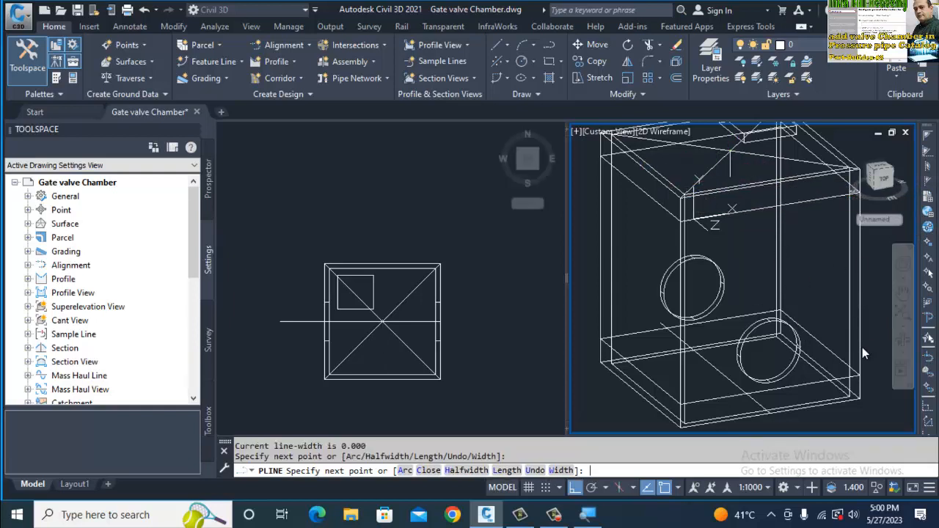
key("Escape")
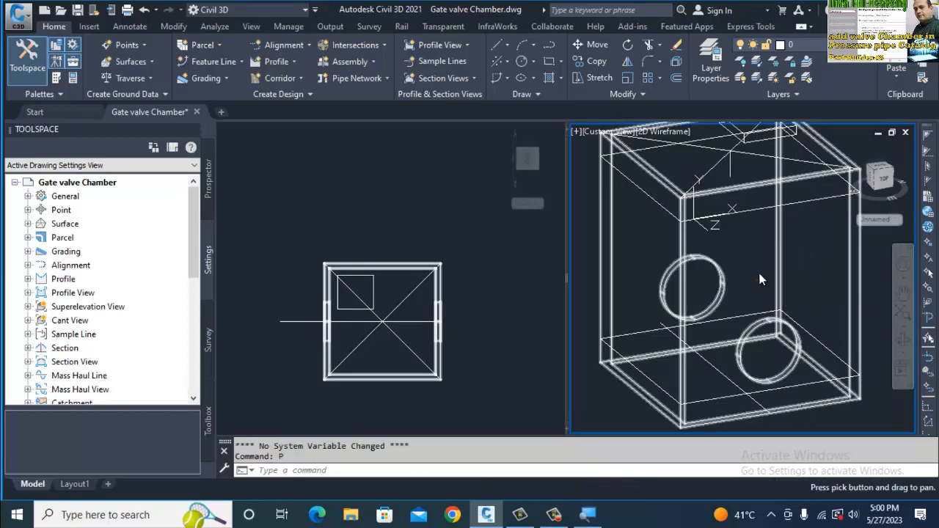
middle_click_drag(753, 260, 743, 305)
key("Escape")
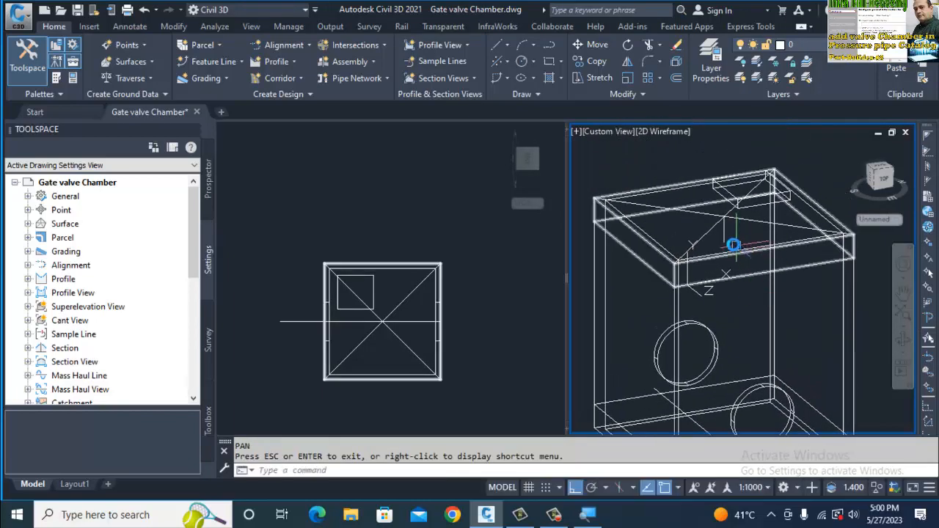
scroll(722, 225, "down", 1)
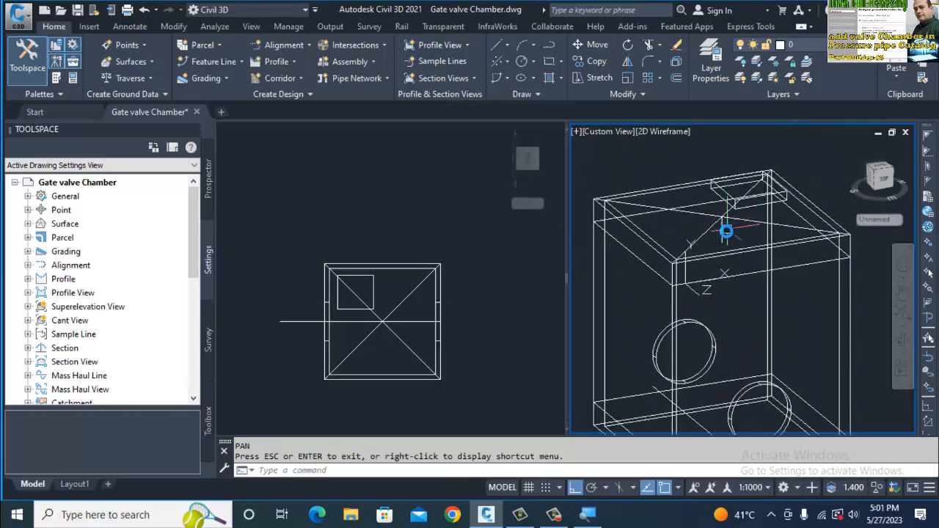
type("z")
key("Return")
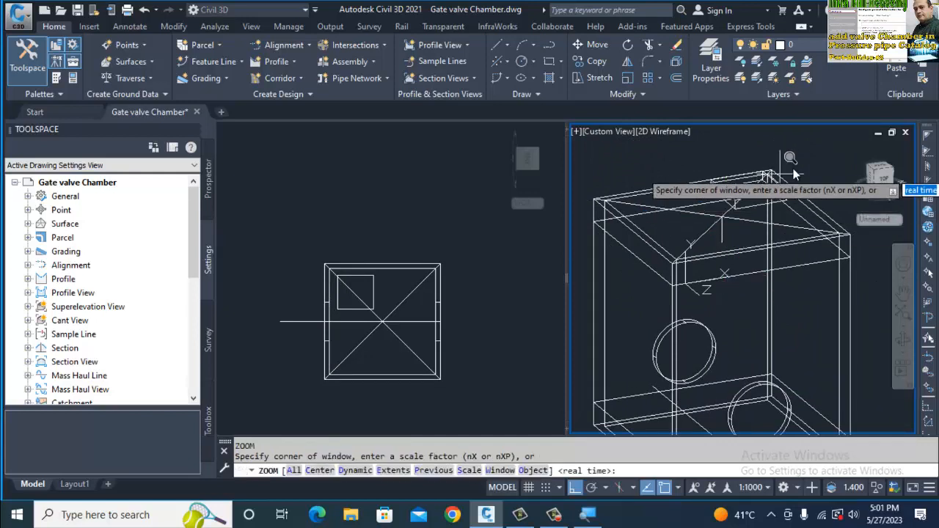
left_click(794, 172)
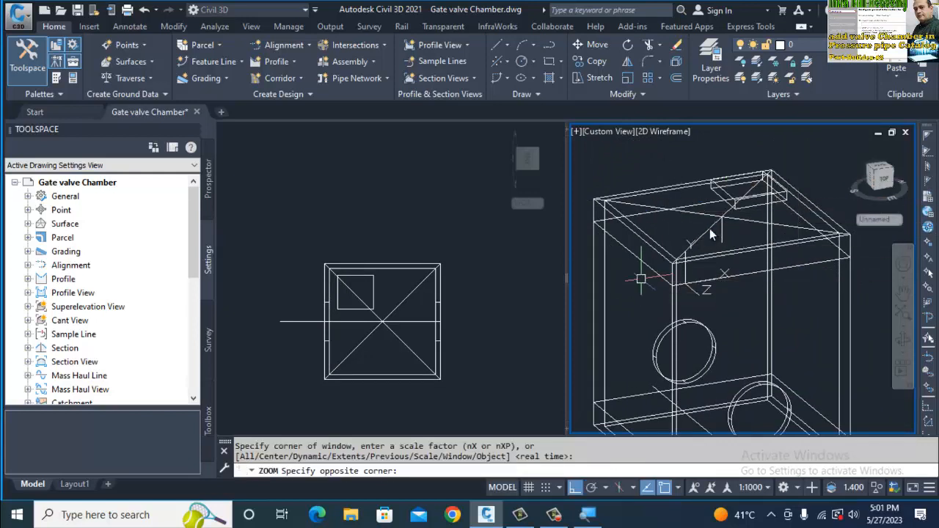
key("Escape")
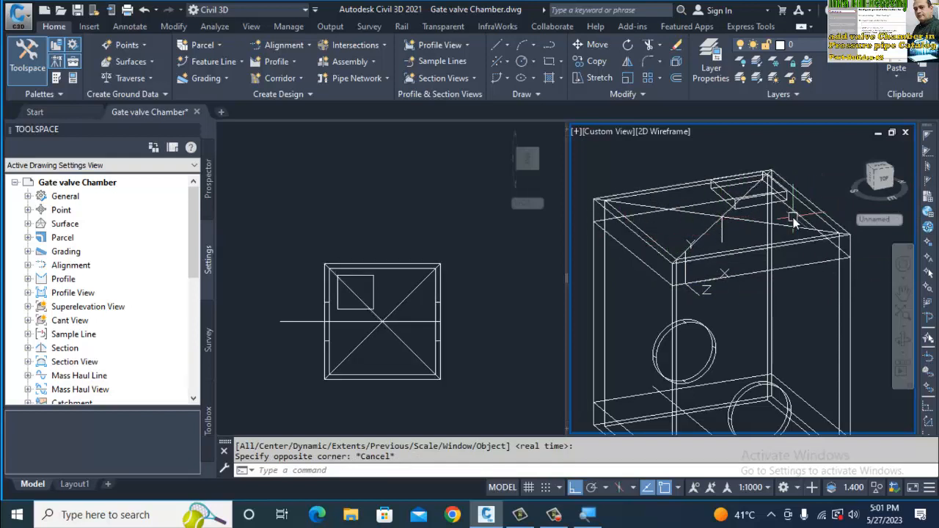
Display the chamber in the 3D viewport with the Realistic visual style
type("sha")
key("Return")
type("r")
key("Return")
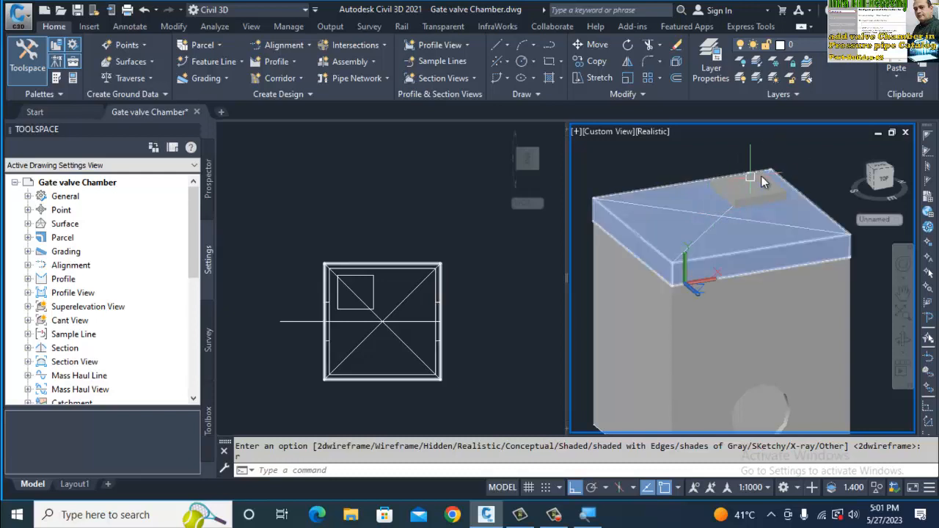
left_click(668, 269)
Select the short vertical line at the diagonals' intersection in the plan view and inspect its location up close
left_click(356, 341)
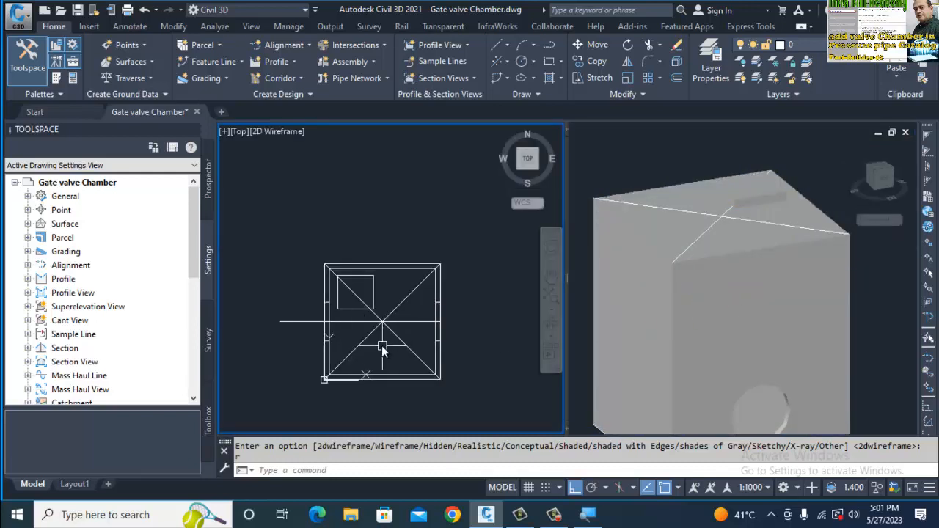
scroll(382, 346, "up", 4)
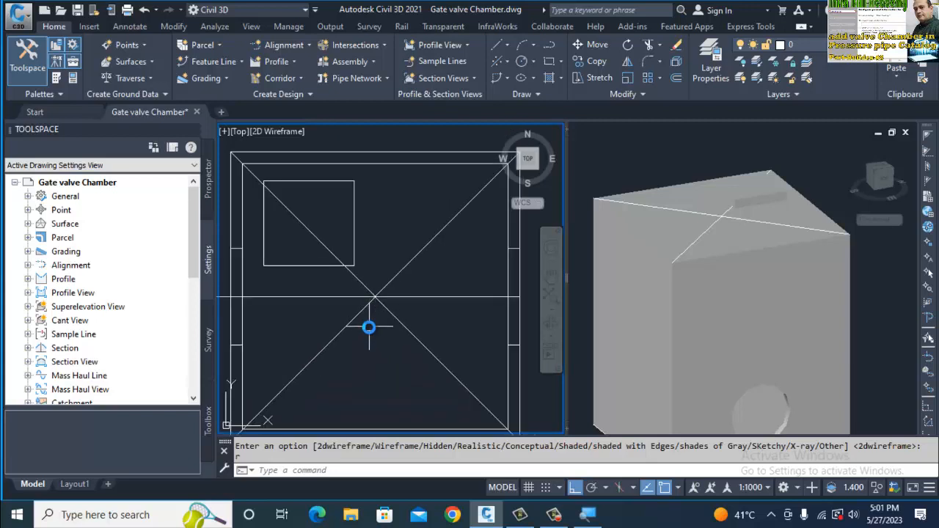
left_click(365, 338)
left_click(384, 281)
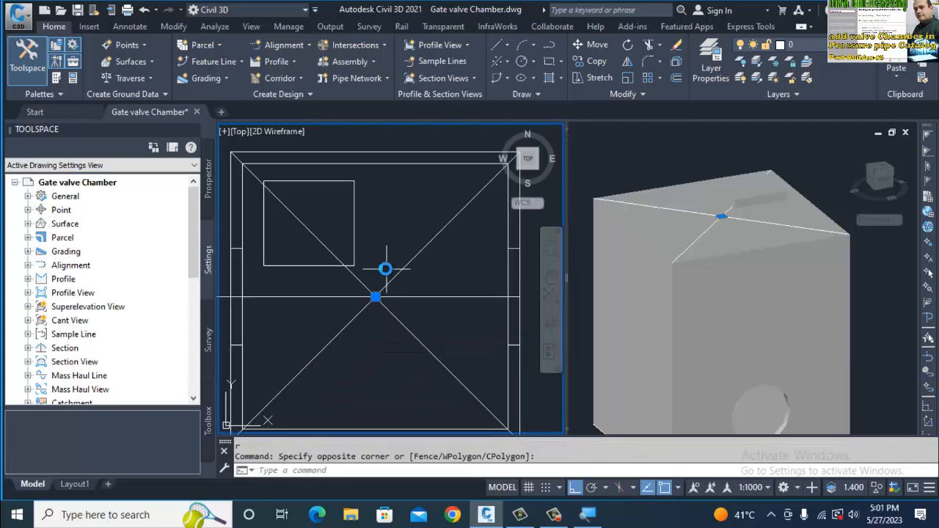
scroll(375, 331, "up", 3)
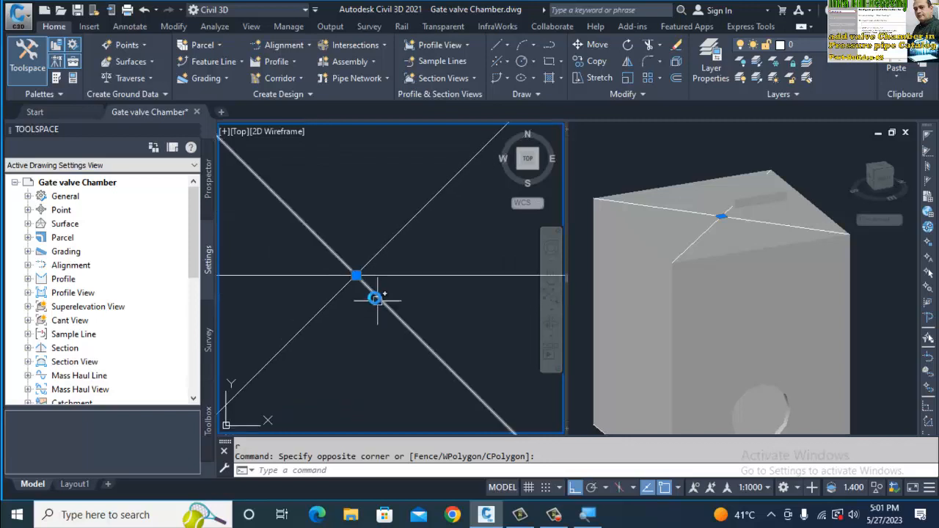
scroll(388, 317, "down", 2)
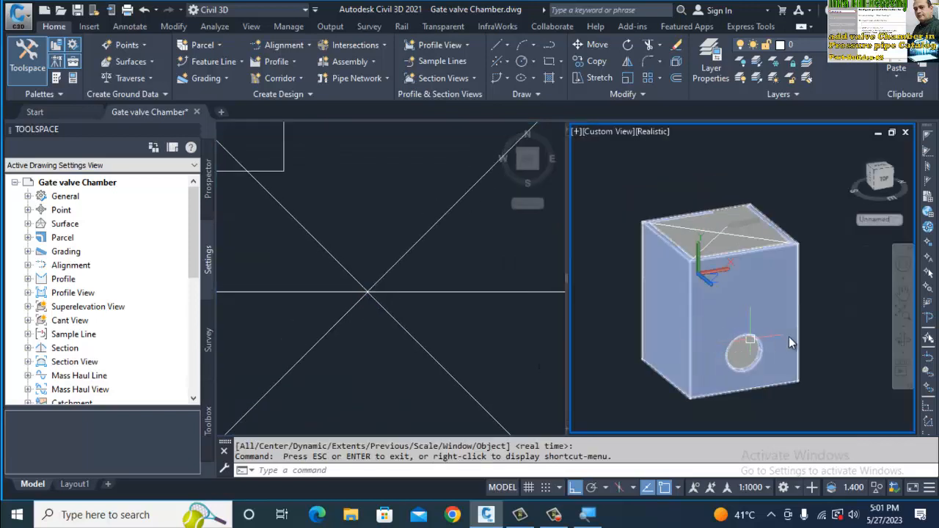
Reset the 3D viewport's UCS to World
key("Return")
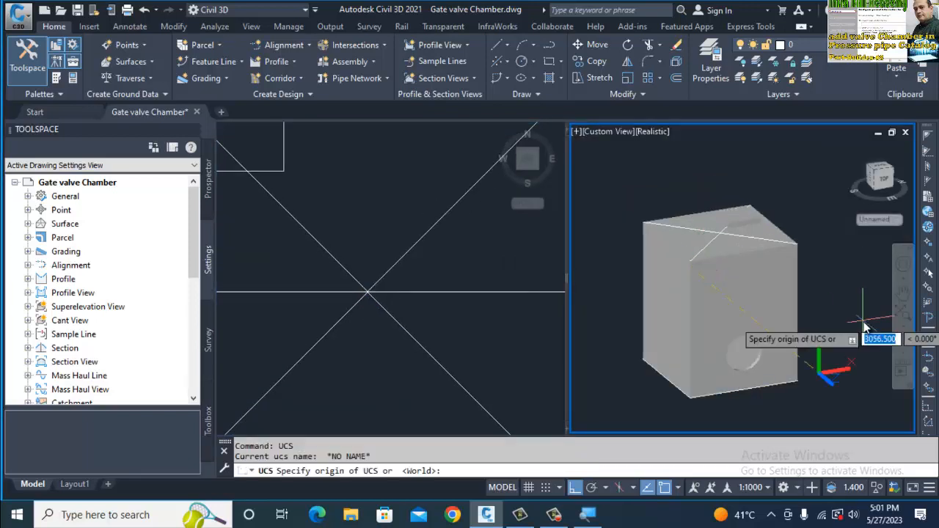
type("w")
key("Return")
left_click(453, 297)
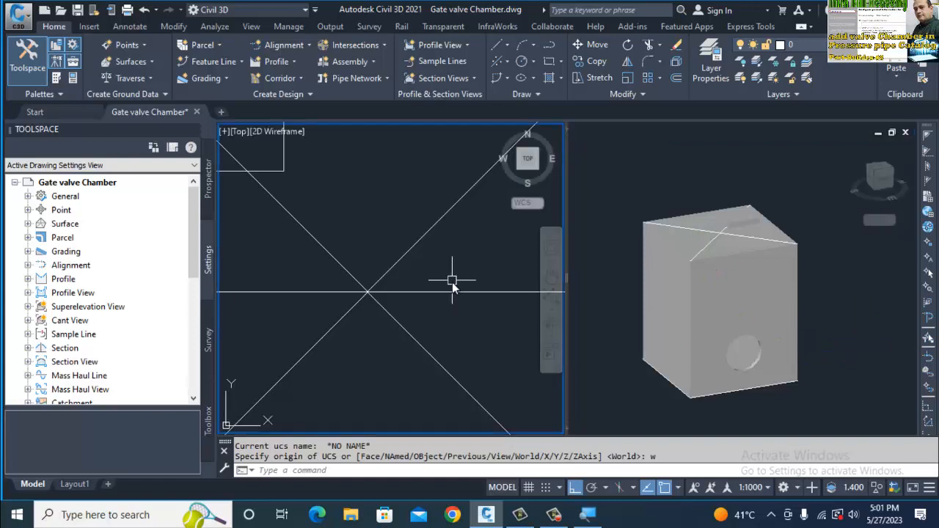
Switch the 3D viewport to the Conceptual visual style and examine the chamber's outer faces and pipe opening from orbited angles
scroll(451, 287, "down", 3)
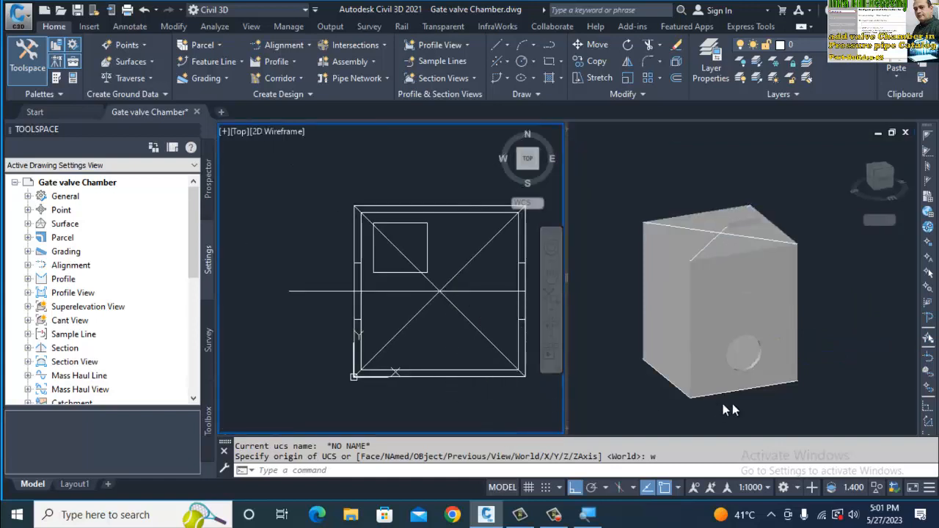
left_click(750, 373)
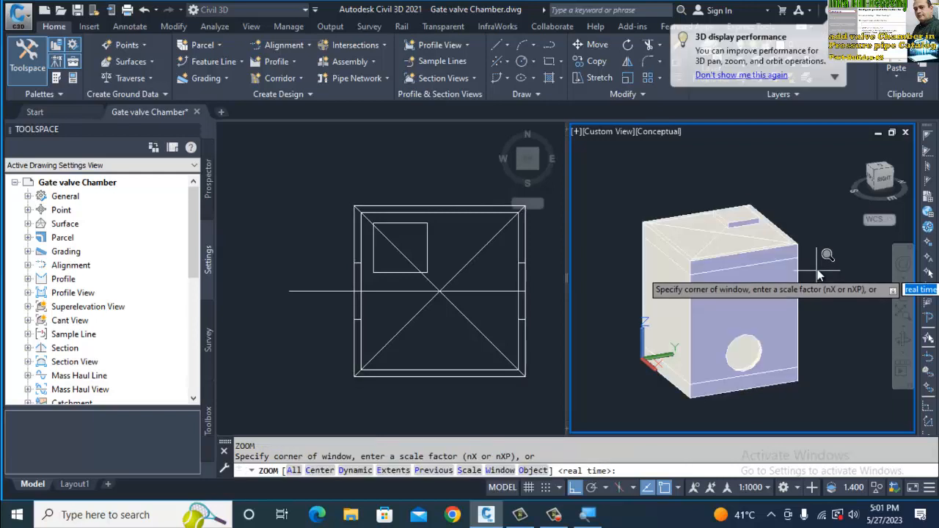
left_click(820, 273)
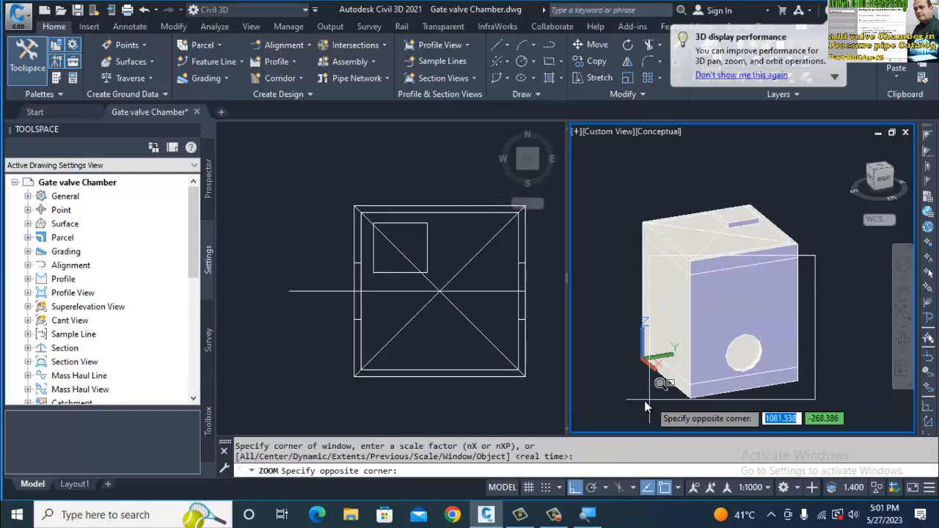
left_click(652, 364)
type("3DO")
key("Return")
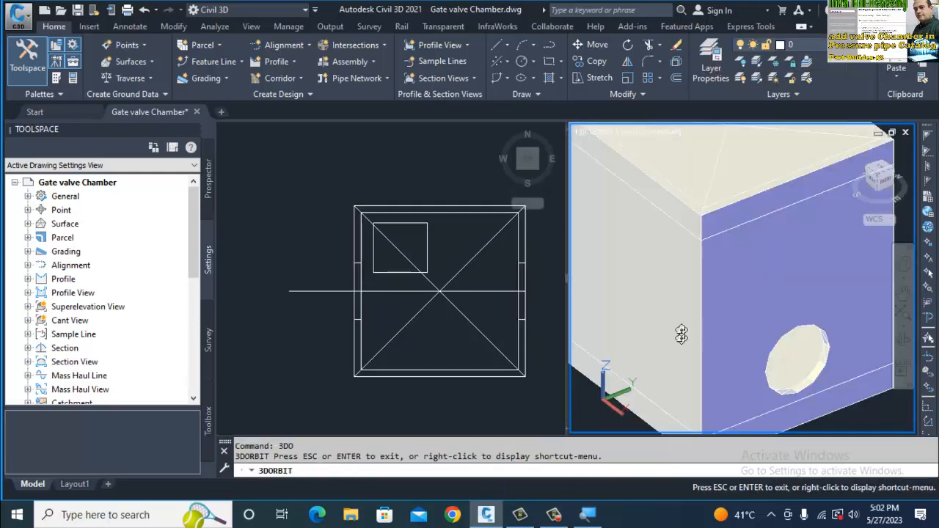
left_click_drag(684, 316, 813, 345)
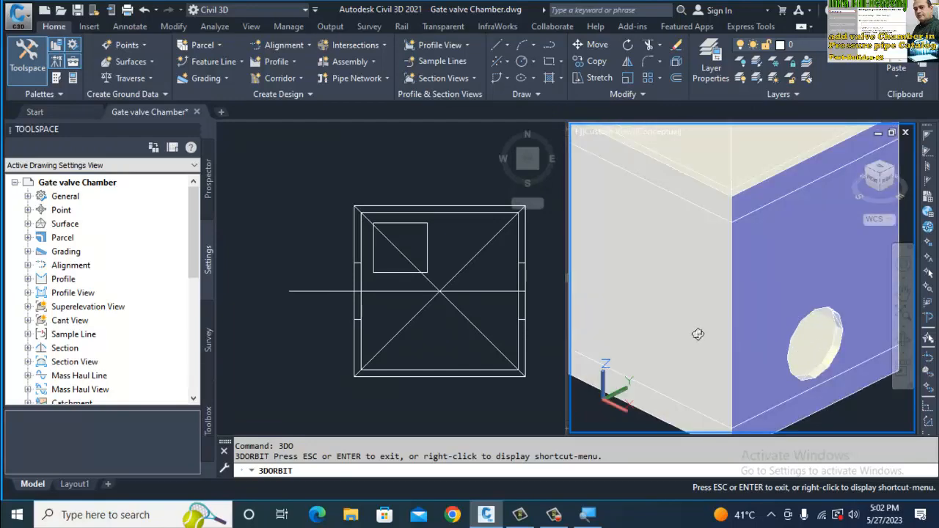
left_click_drag(698, 334, 611, 354)
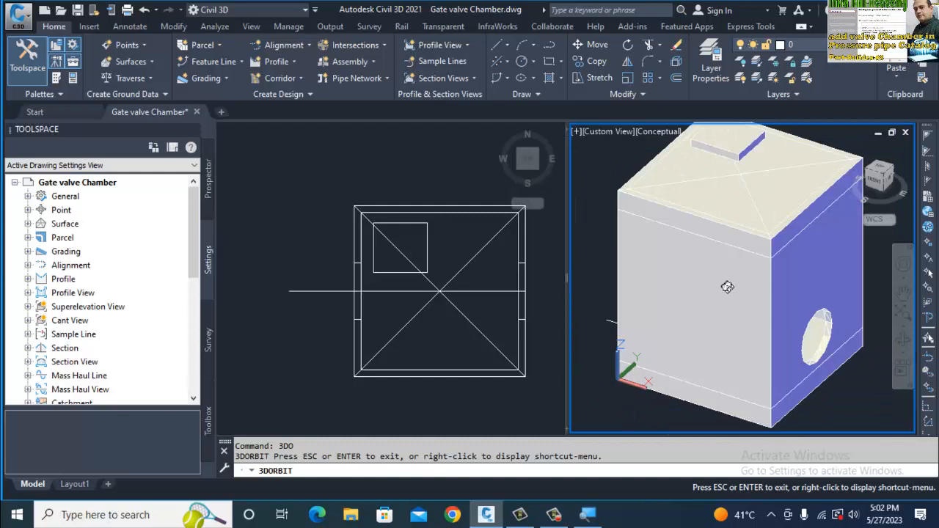
scroll(732, 300, "up", 1)
scroll(731, 299, "down", 1)
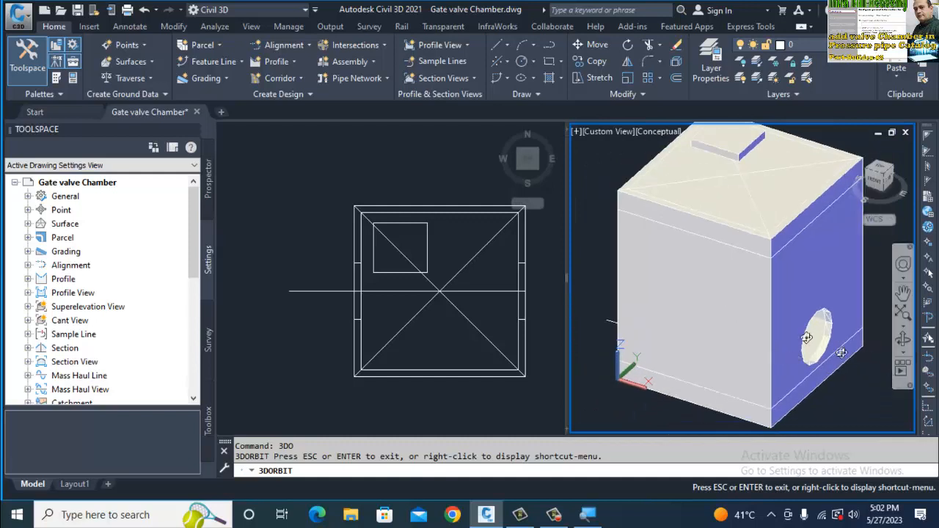
mouse_move(654, 332)
left_mouse_down()
mouse_move(723, 355)
mouse_move(748, 335)
mouse_move(662, 365)
left_mouse_up()
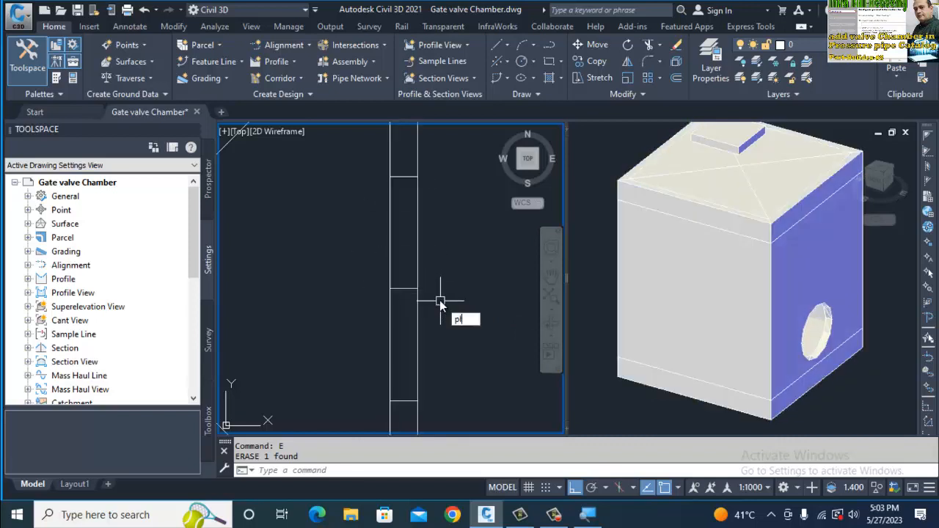
Draw a polyline in the plan across the right wall, joining the centres of the pipe opening's inner and outer edges
type("pl")
key("Return")
type("cen")
key("Return")
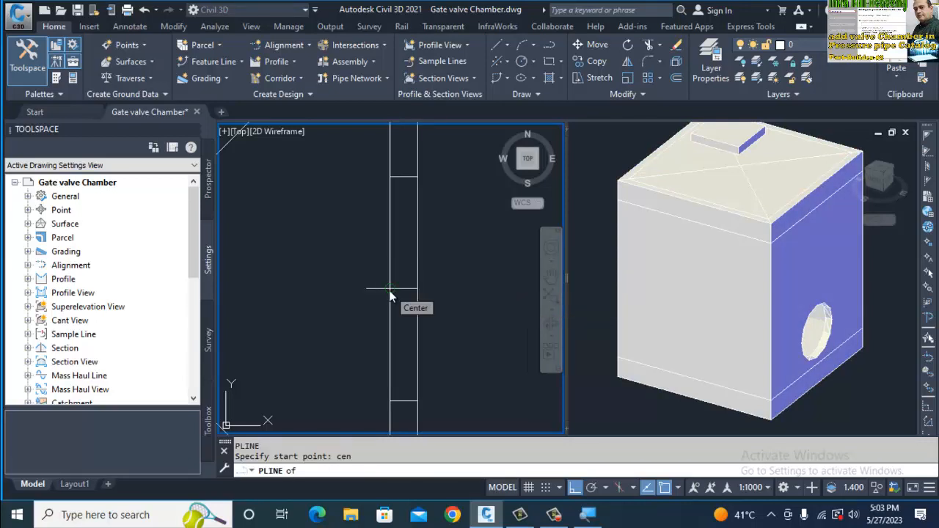
left_click(390, 289)
left_click(417, 288)
key("Return")
Inspect the right wall's pipe opening in the 3D view to check the new centre line
left_click(879, 404)
type("z")
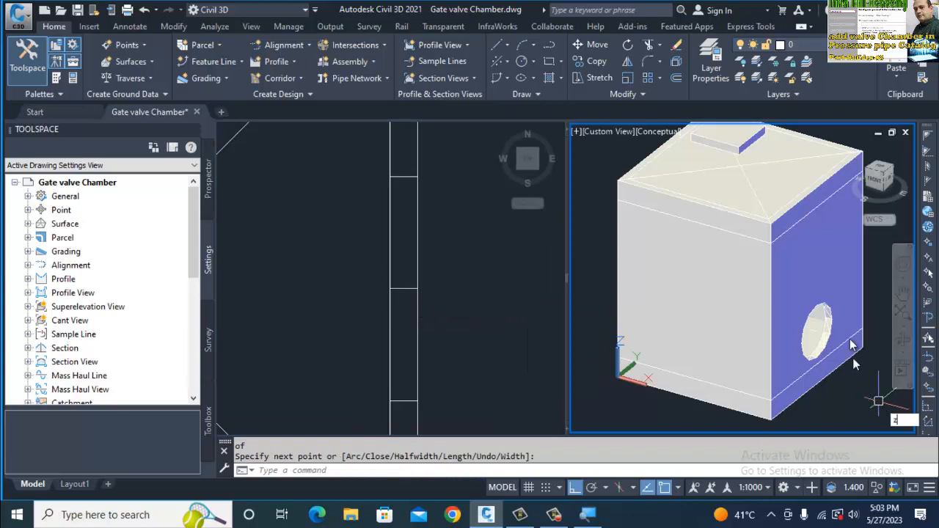
key("Return")
left_click(801, 301)
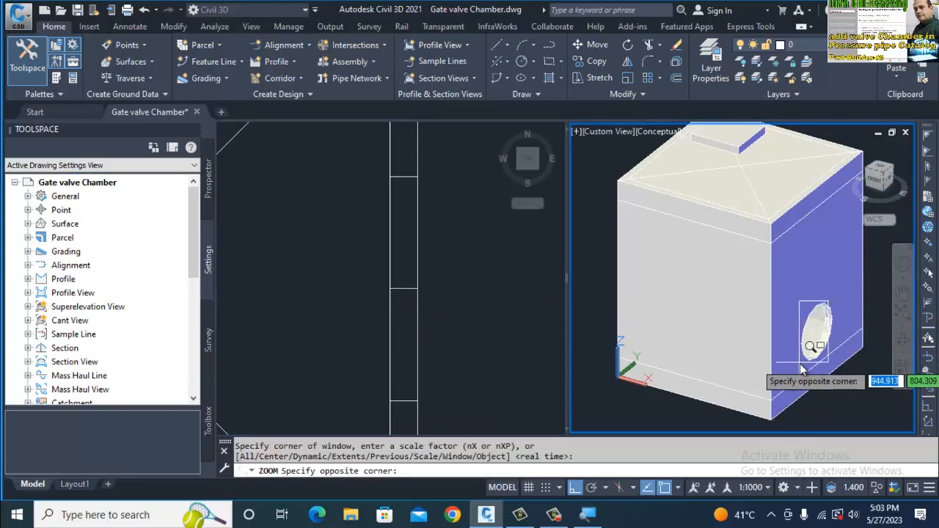
left_click(810, 372)
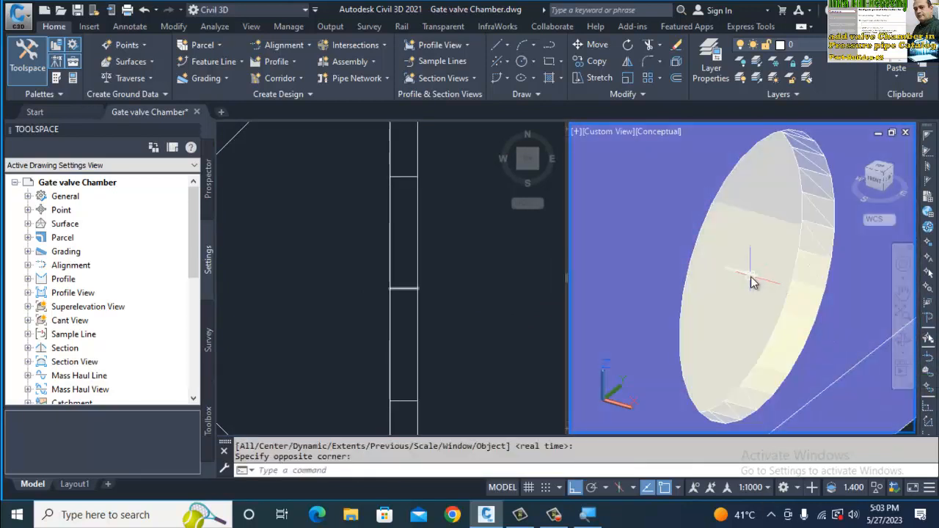
key("Escape")
scroll(812, 353, "down", 2)
key("Escape")
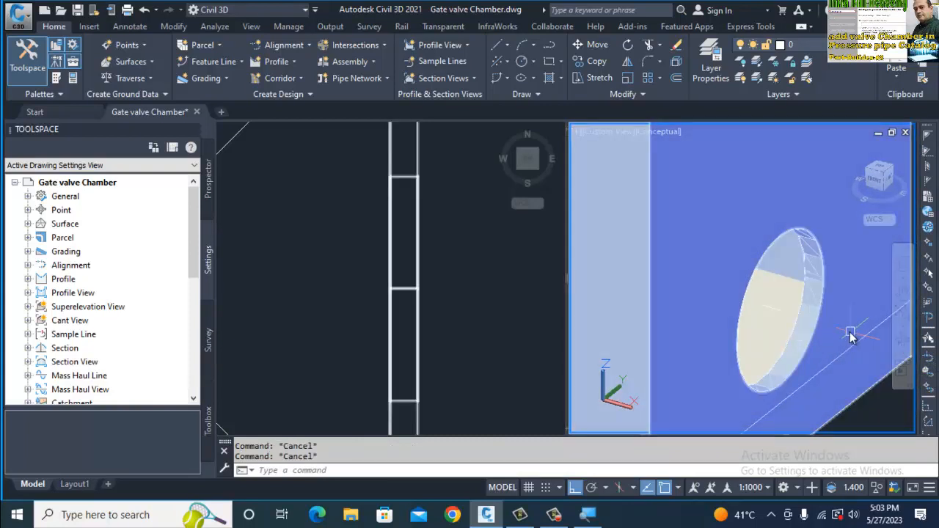
scroll(852, 336, "down", 1)
Examine the left wall's pipe opening in the plan and in a 3D view orbited to the chamber's opposite side
left_click(508, 323)
scroll(507, 321, "down", 8)
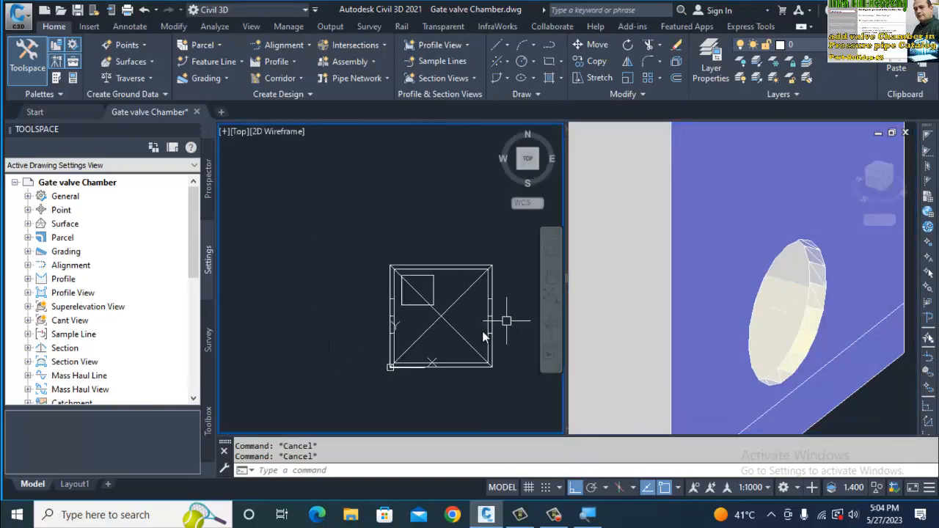
scroll(393, 335, "up", 6)
left_click(754, 323)
scroll(801, 329, "down", 5)
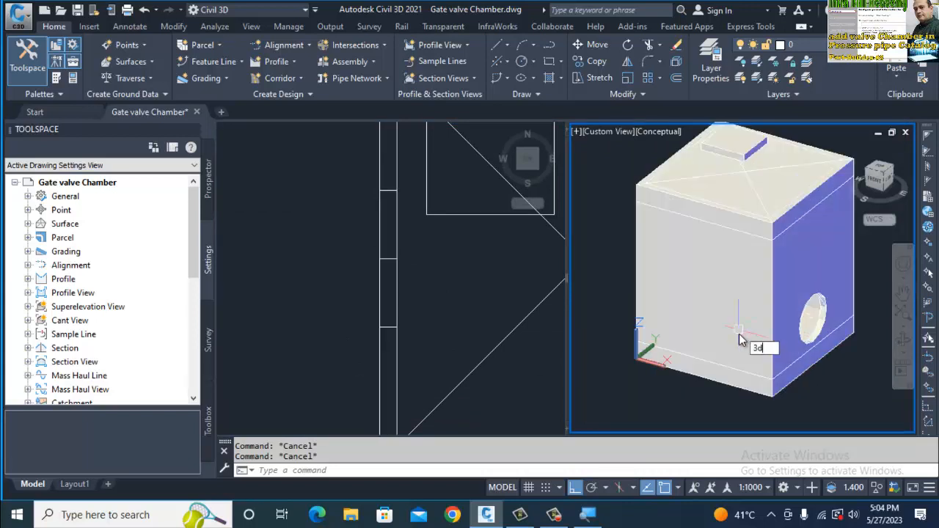
type("3DO")
key("Return")
left_click_drag(670, 309, 487, 289)
key("Escape")
left_click(463, 283)
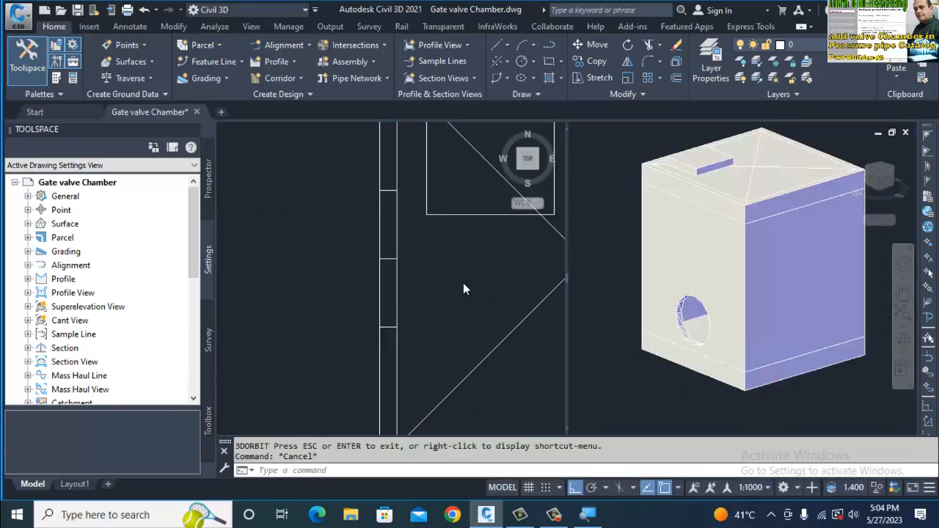
Draw a polyline in the plan across the left wall, joining the centres of the pipe opening's inner and outer edges
type("pl")
key("Return")
type("cen")
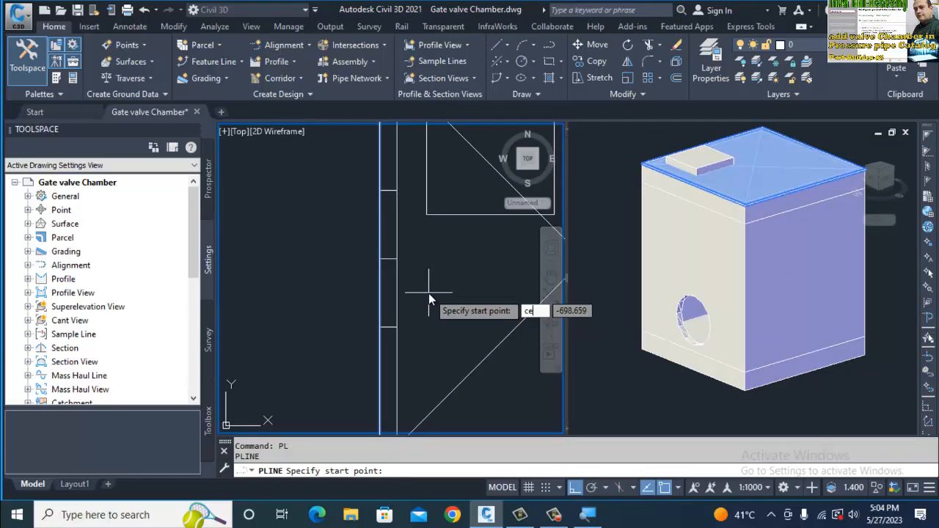
key("Return")
left_click(400, 261)
type("cen")
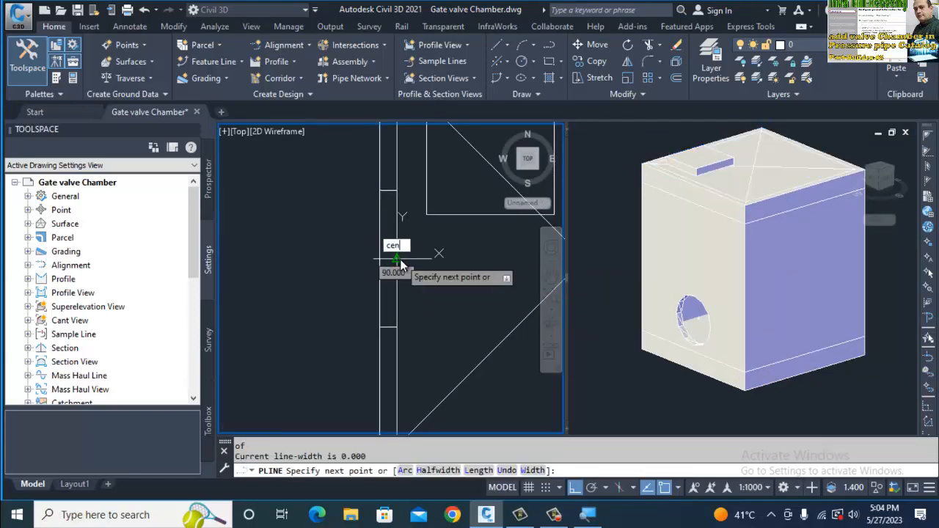
key("Return")
left_click(375, 265)
key("Return")
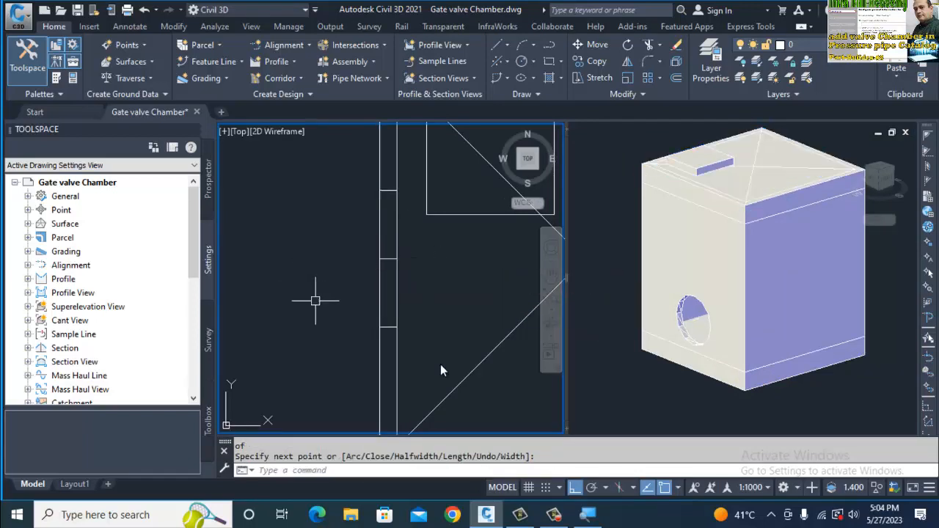
Inspect the left wall's new centre line up close in the 3D view and select it in the plan to check its extent
left_click(650, 387)
type("z")
key("Return")
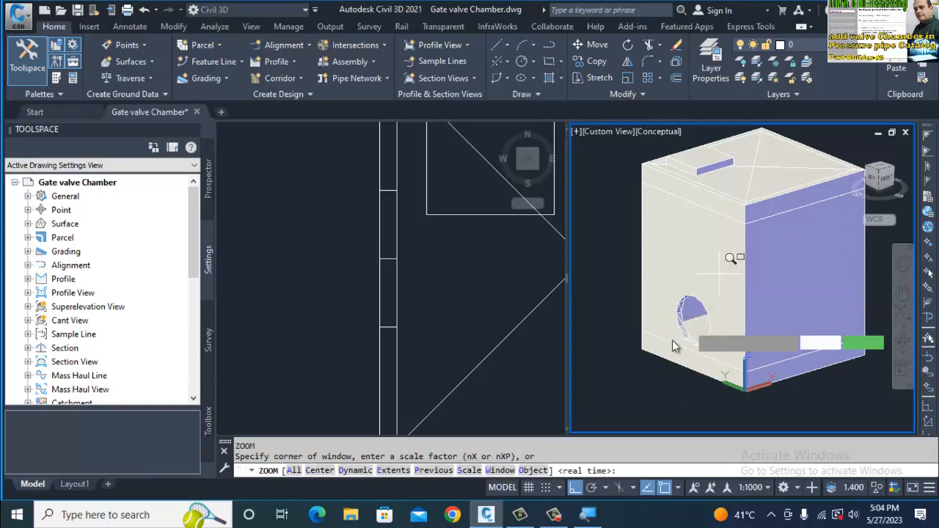
left_click(642, 270)
left_click(724, 343)
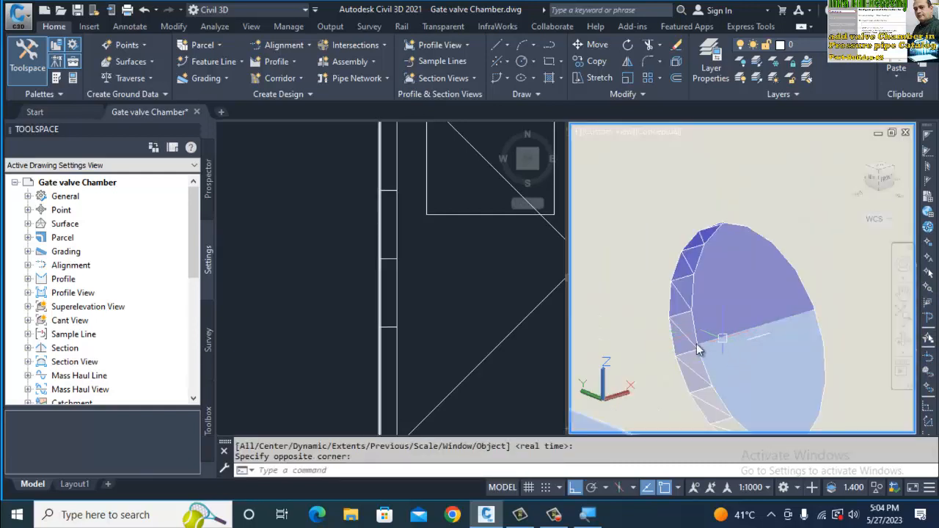
left_click(451, 294)
left_click(359, 242)
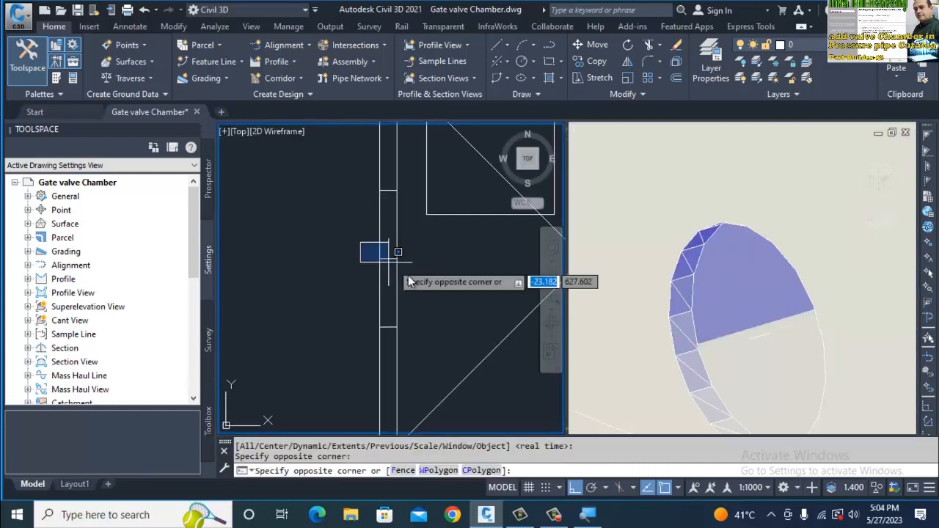
left_click(415, 278)
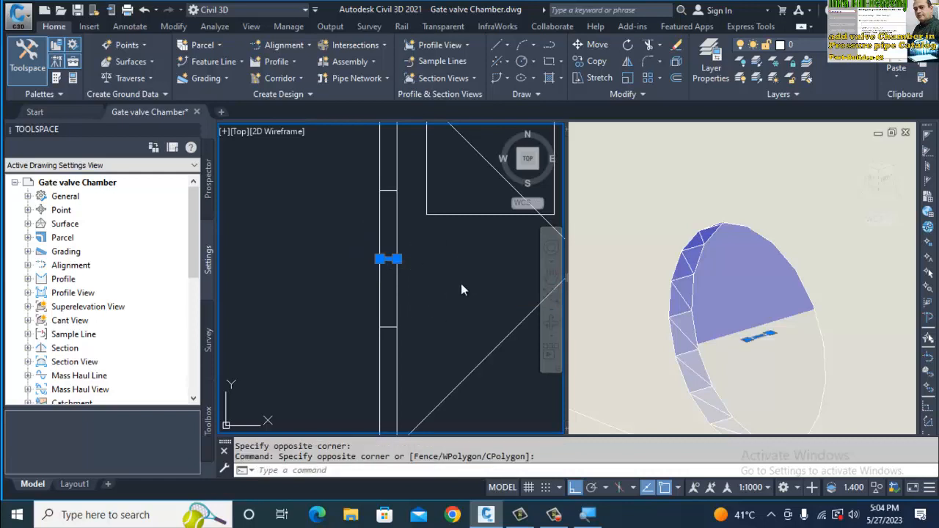
key("Escape")
type("p")
key("Return")
key("Escape")
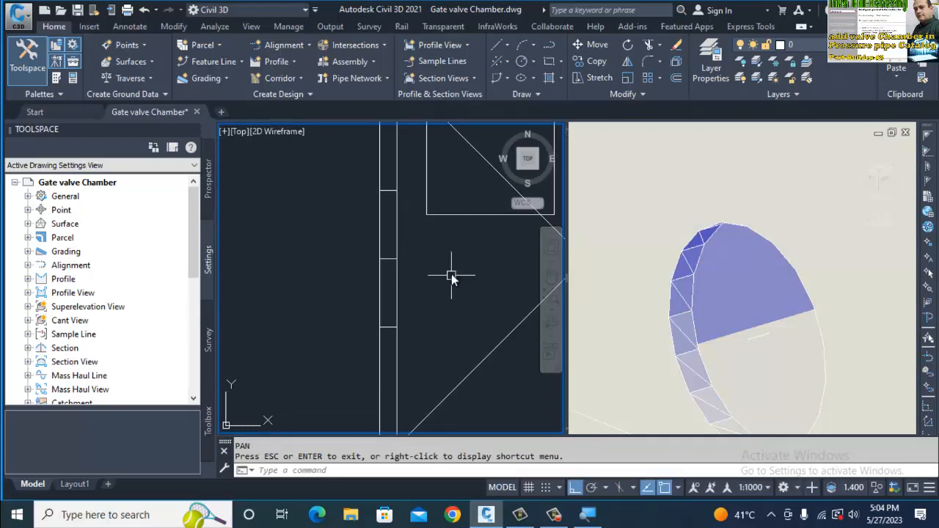
Union all the chamber's solids into a single 3D solid, and select the chamber to check the result
scroll(428, 258, "down", 3)
middle_click_drag(428, 257, 364, 223)
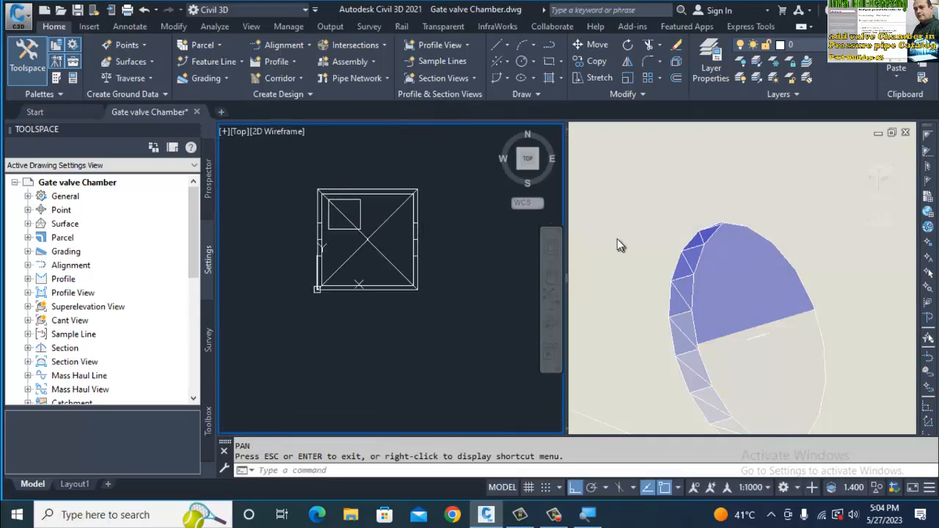
key("Escape")
left_click(599, 217)
scroll(600, 218, "down", 6)
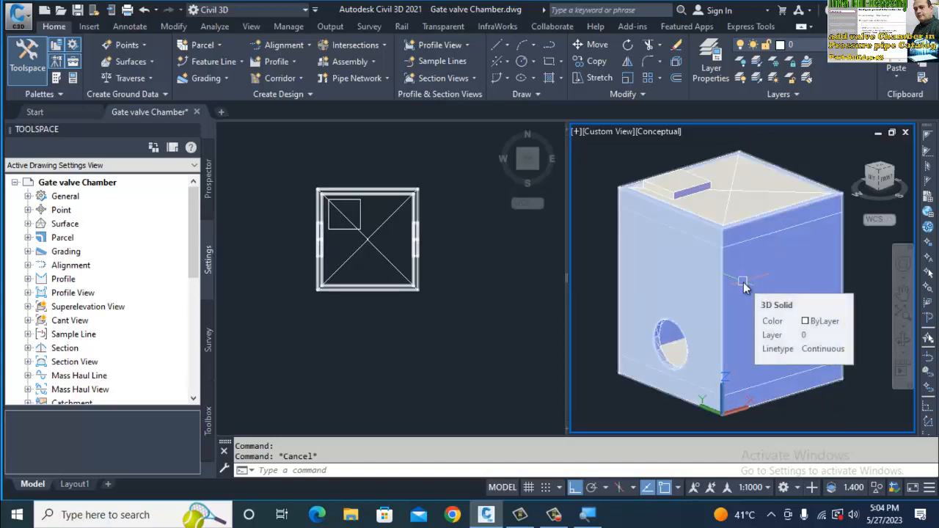
type("UNI")
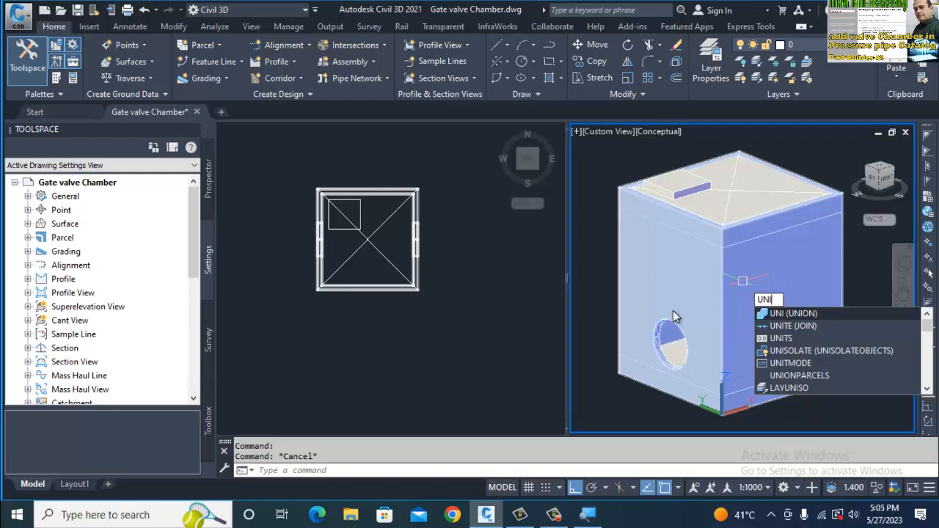
key("Return")
left_click(278, 156)
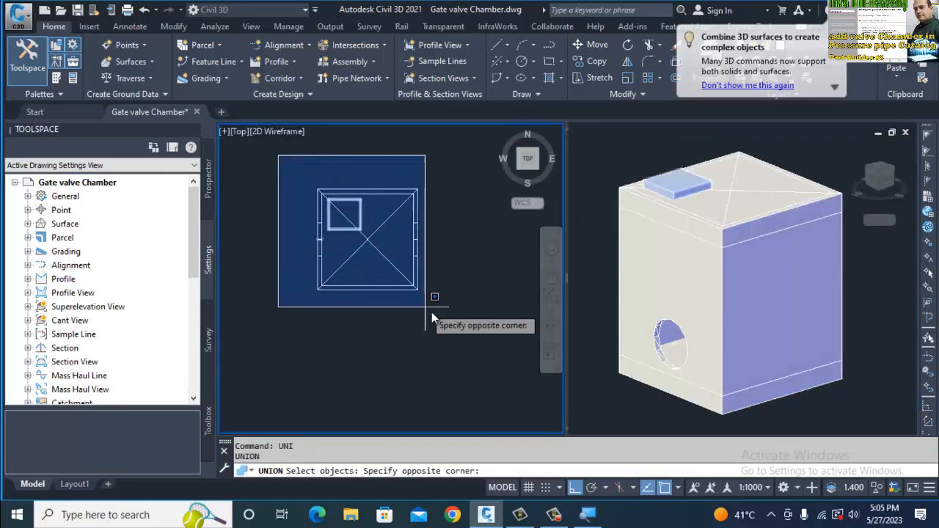
left_click(453, 326)
key("Return")
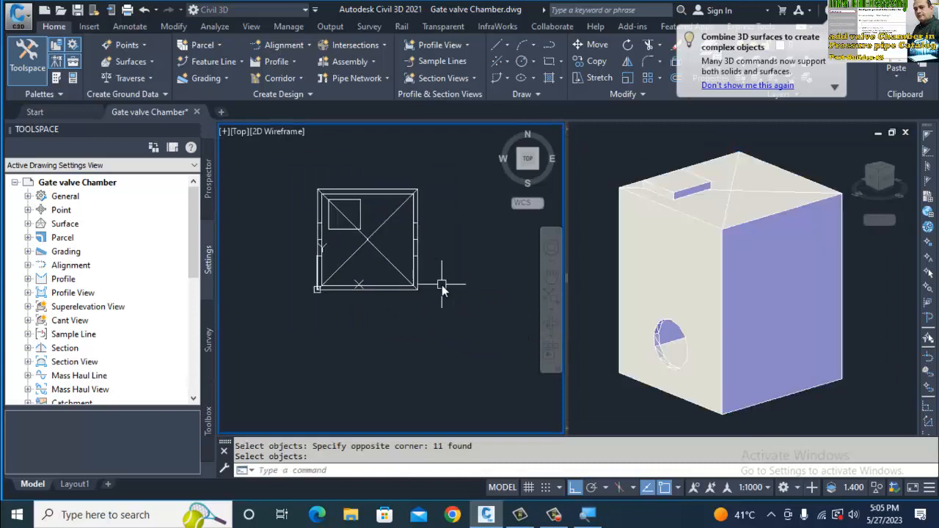
left_click(724, 305)
key("Return")
left_click(727, 307)
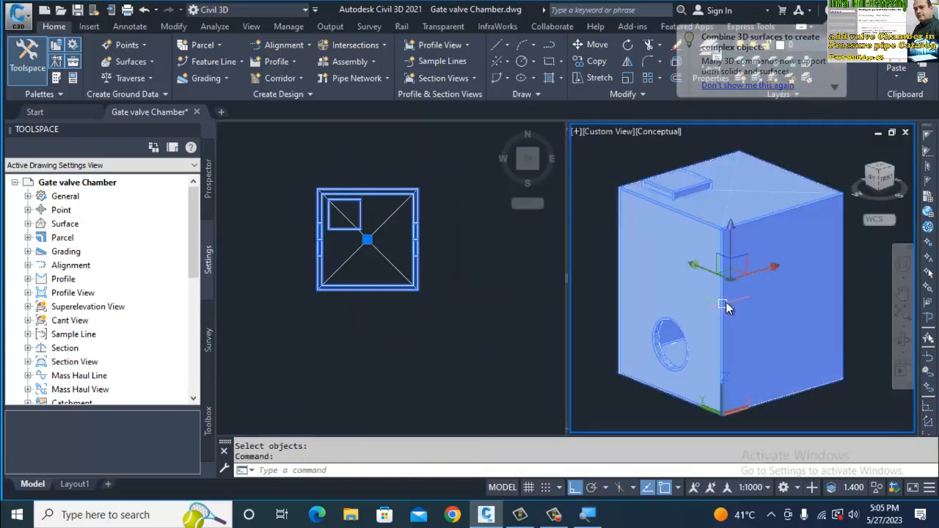
key("Escape")
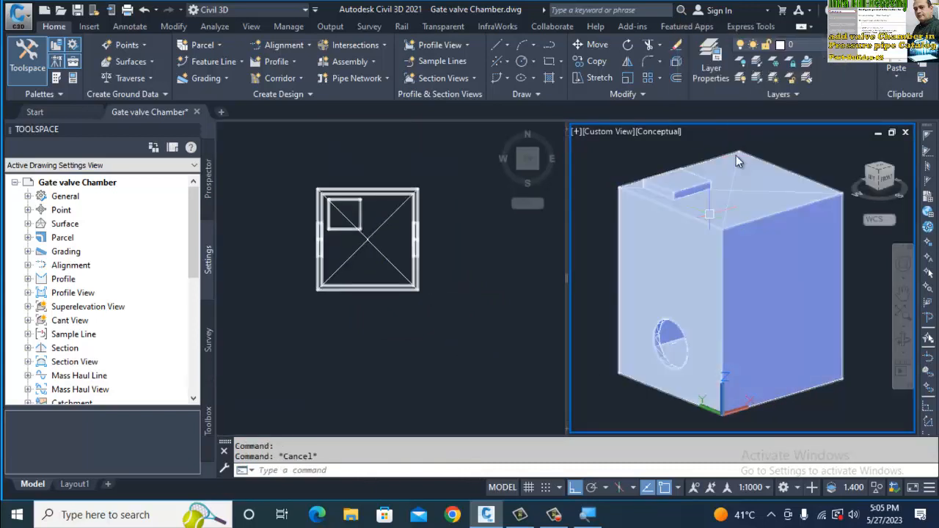
Switch the 3D viewport to the 2D Wireframe visual style
left_click(700, 189)
scroll(747, 218, "up", 2)
key("Escape")
type("sha")
key("Return")
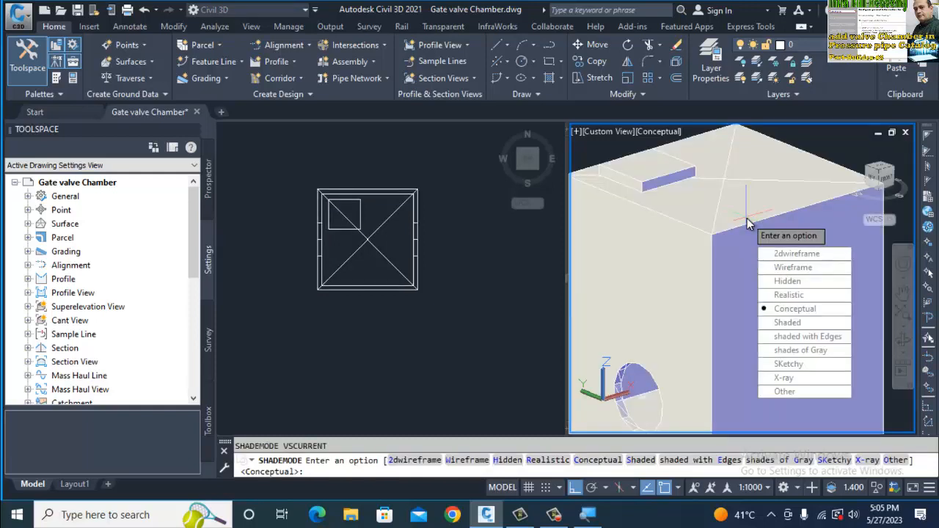
type("2d")
key("Return")
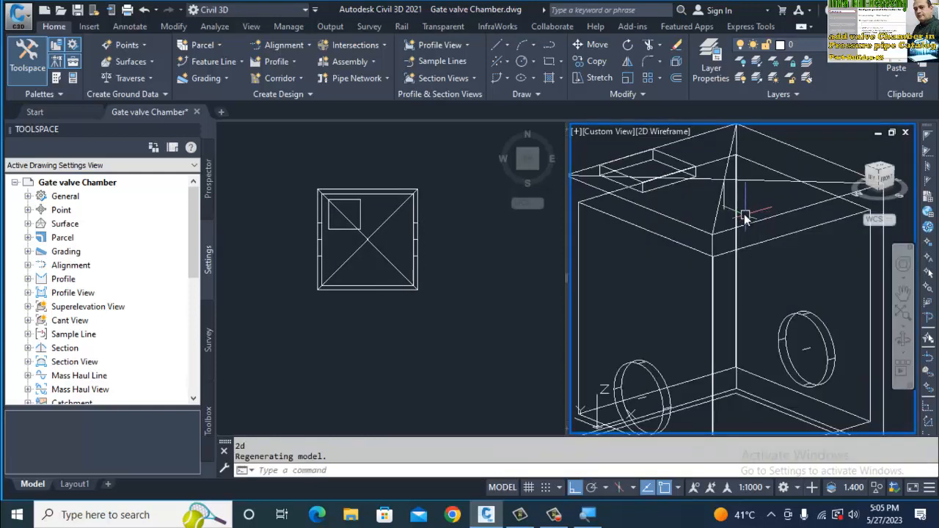
Widen the 3D viewport and orbit the chamber so the cover and both pipe openings can be seen in full
type("3do")
key("Return")
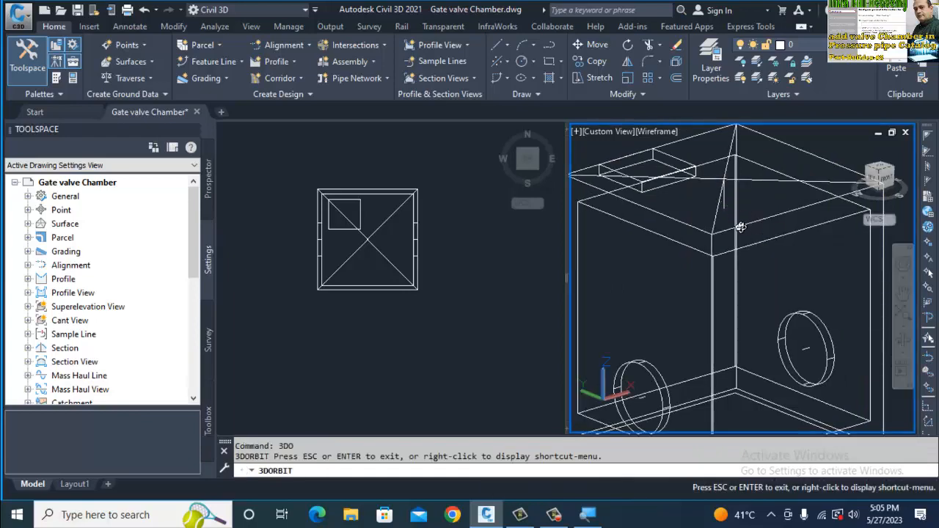
left_click_drag(729, 226, 720, 228)
key("Escape")
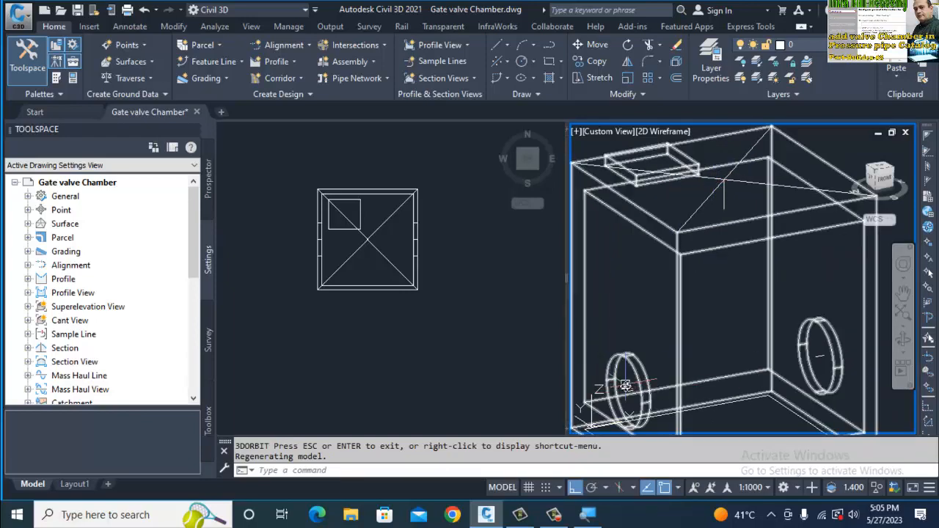
scroll(638, 367, "down", 2)
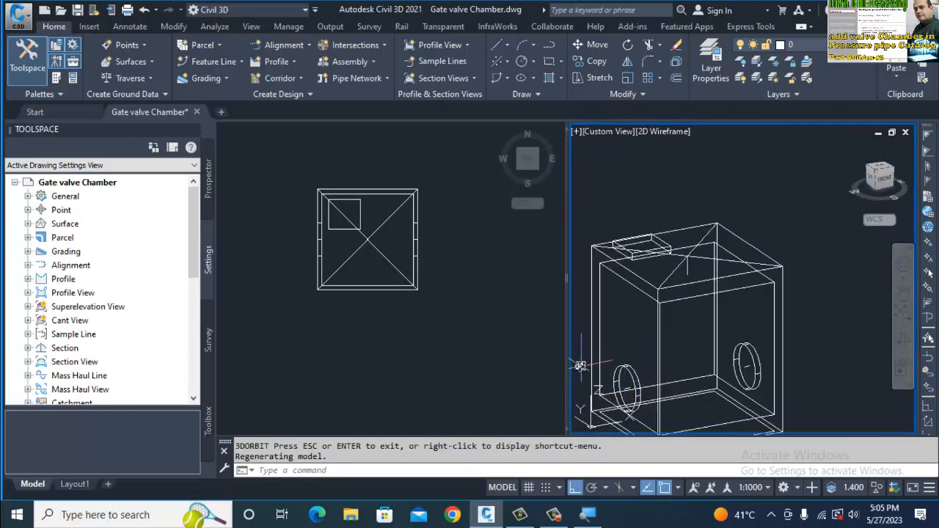
left_click_drag(567, 354, 728, 332)
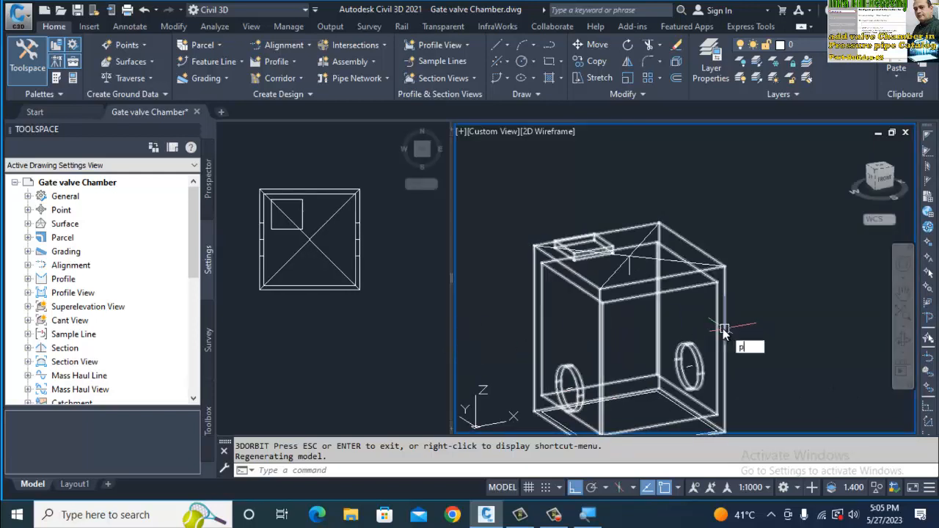
key("Return")
left_click_drag(647, 347, 690, 292)
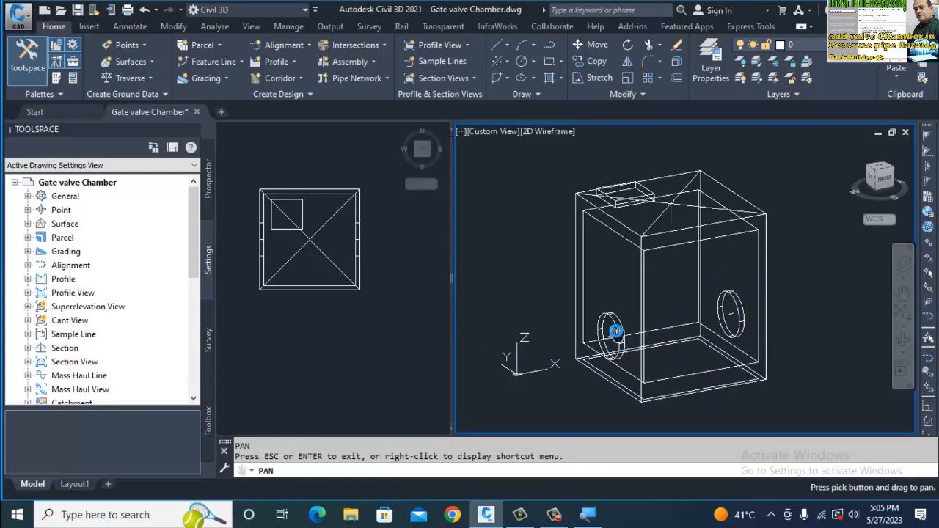
key("Escape")
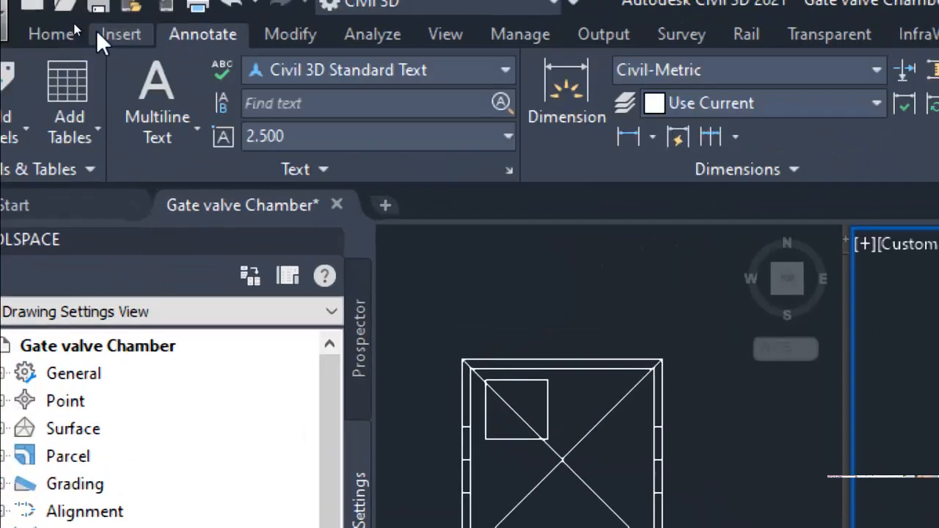
Insert a connection point on the chamber solid at the cover's centre, directed down the vertical line from its midpoint to its lower end
left_click(121, 29)
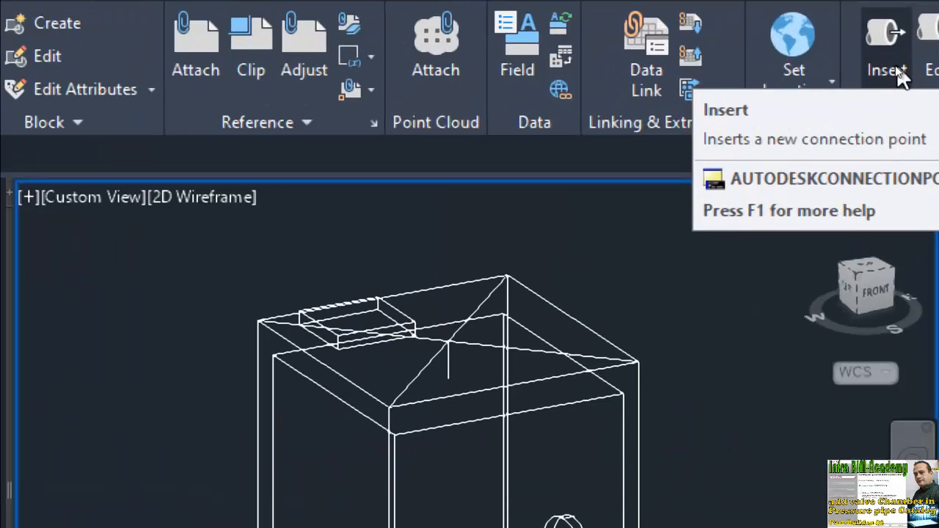
left_click(888, 59)
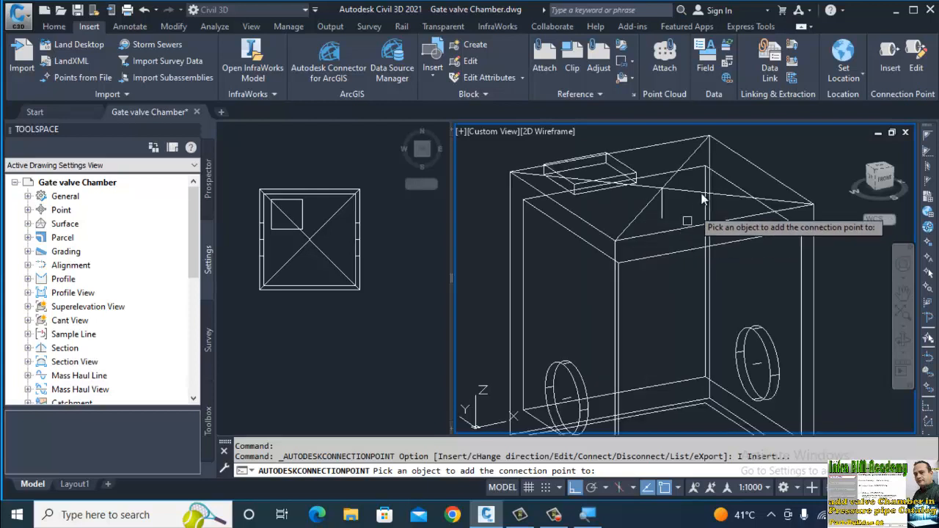
left_click(683, 228)
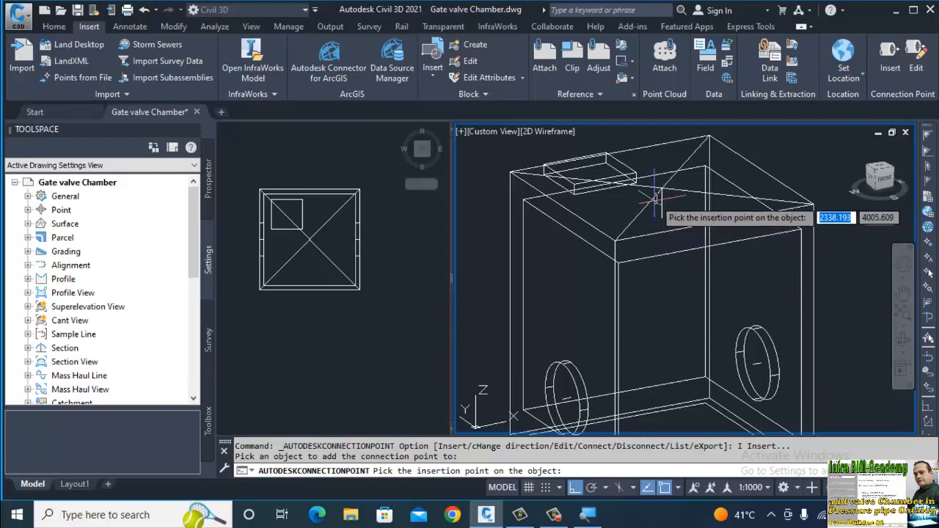
left_click(662, 188)
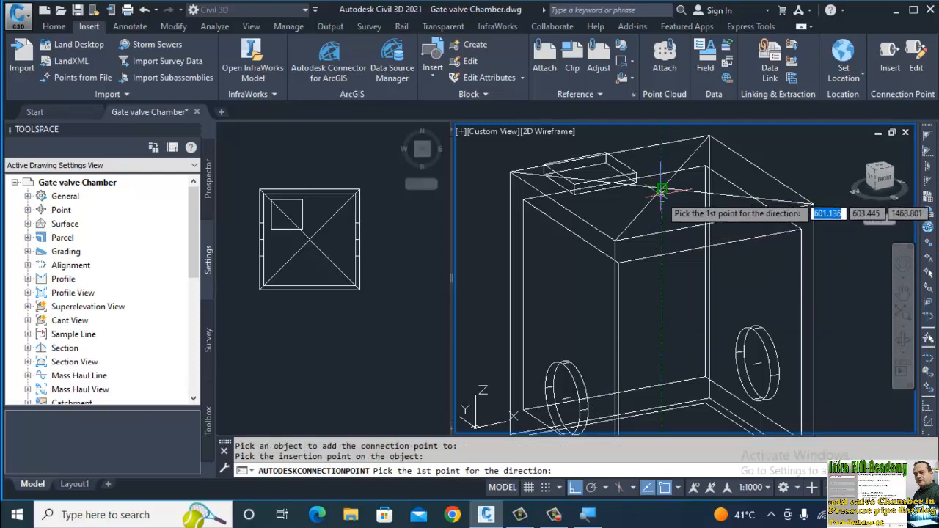
scroll(661, 191, "up", 3)
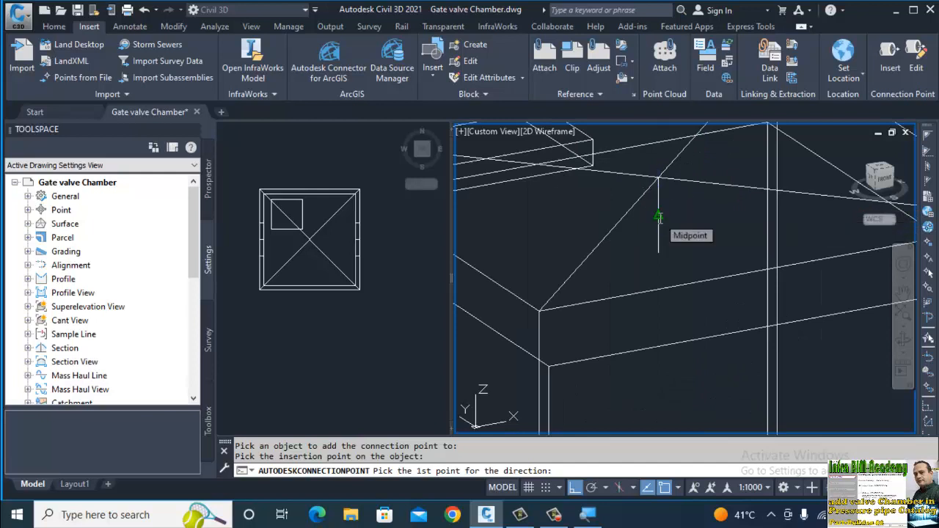
left_click(658, 215)
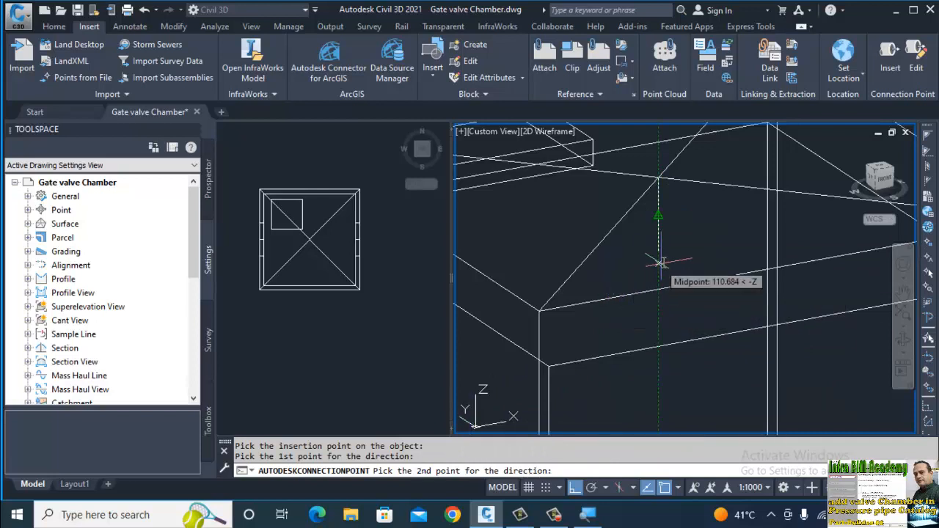
left_click(659, 254)
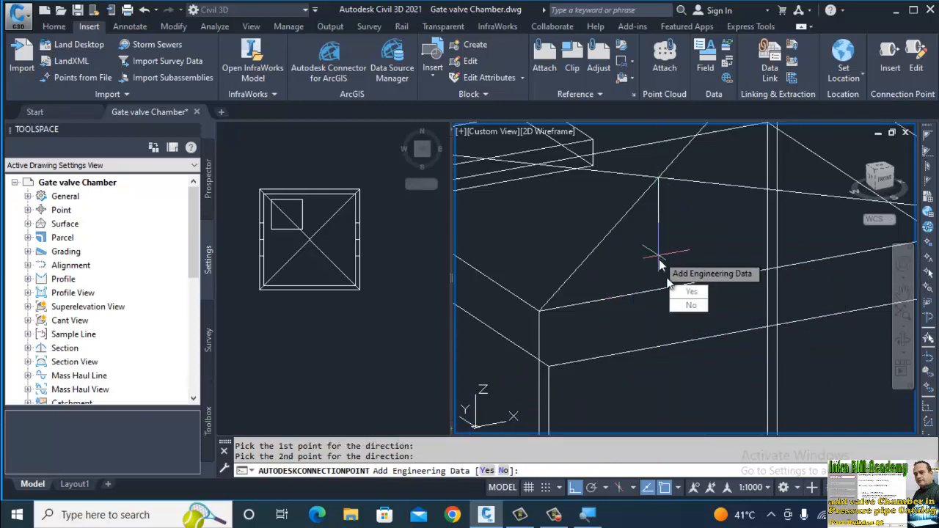
left_click(684, 292)
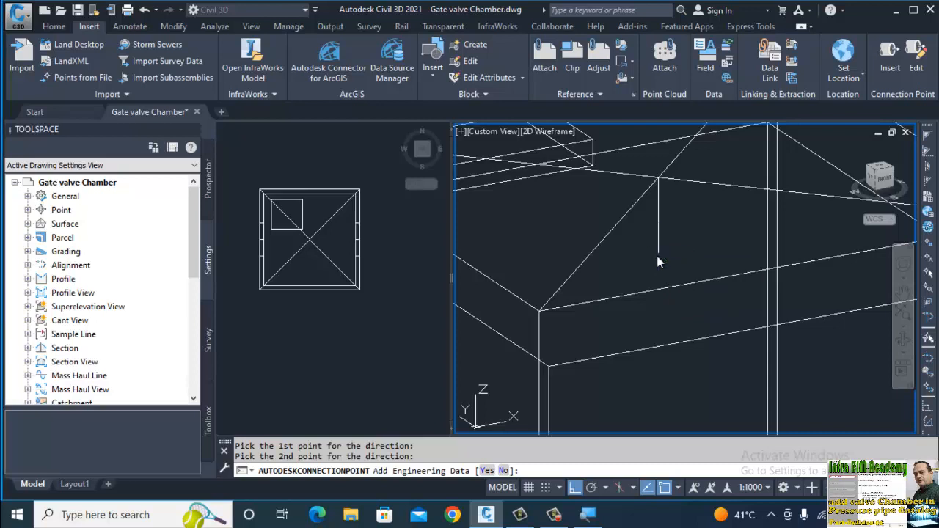
Inspect the new connection point's symbol at the cover's centre, and return to a view of the whole chamber
scroll(631, 198, "down", 1)
type("z")
key("Return")
left_click(660, 193)
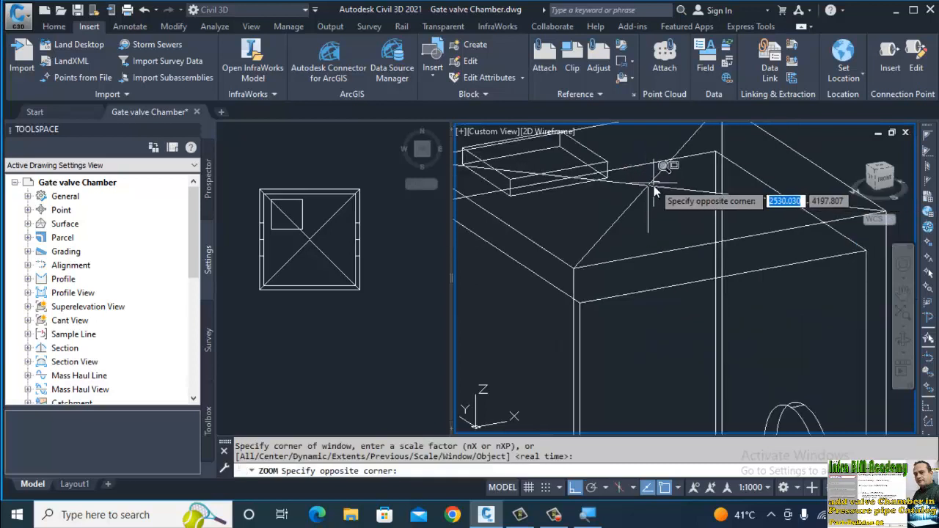
left_click(653, 189)
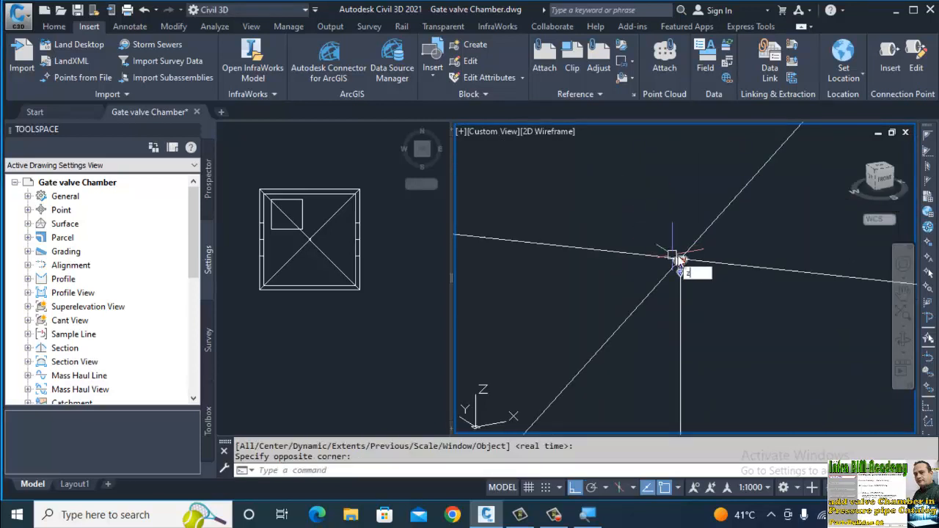
key("Return")
left_click(678, 269)
left_click(664, 283)
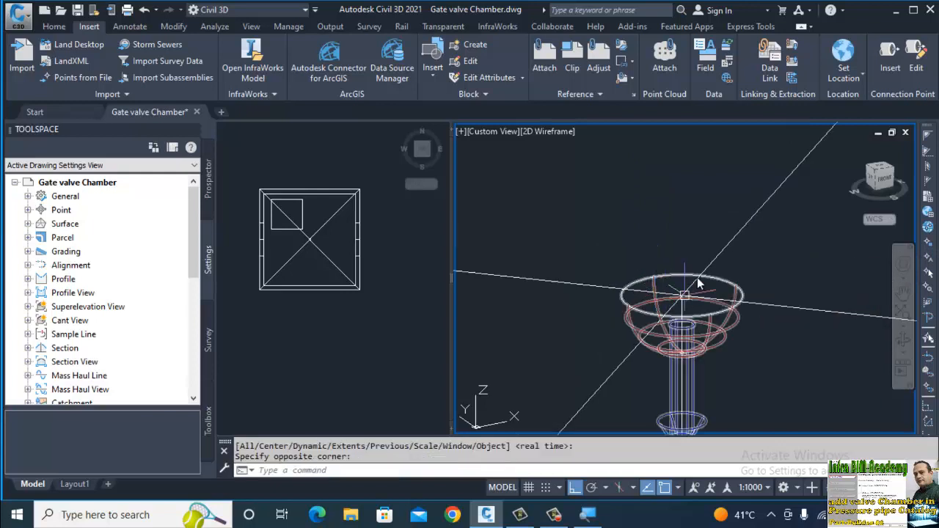
scroll(664, 255, "down", 2)
key("ctrl+z")
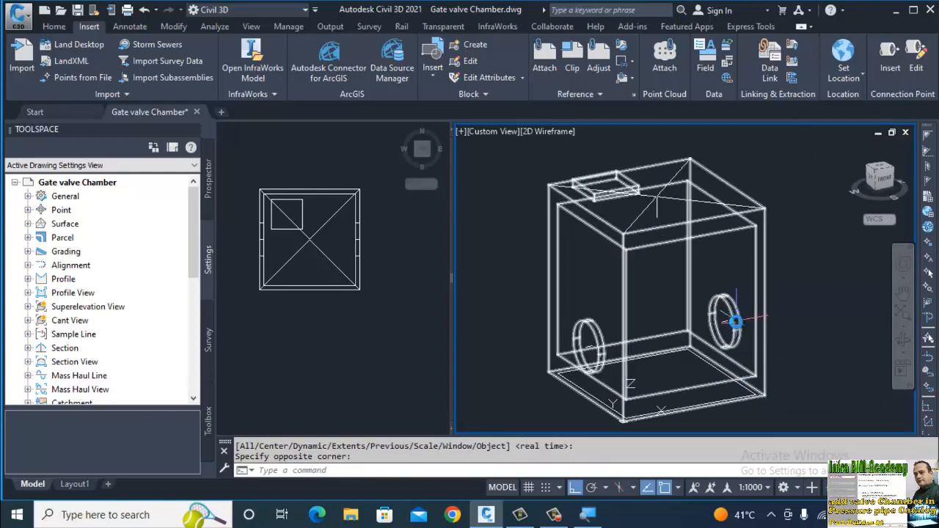
Insert a connection point on the chamber solid at the inner end of the short line in the +X pipe opening, directed outward, with engineering data
left_click(891, 63)
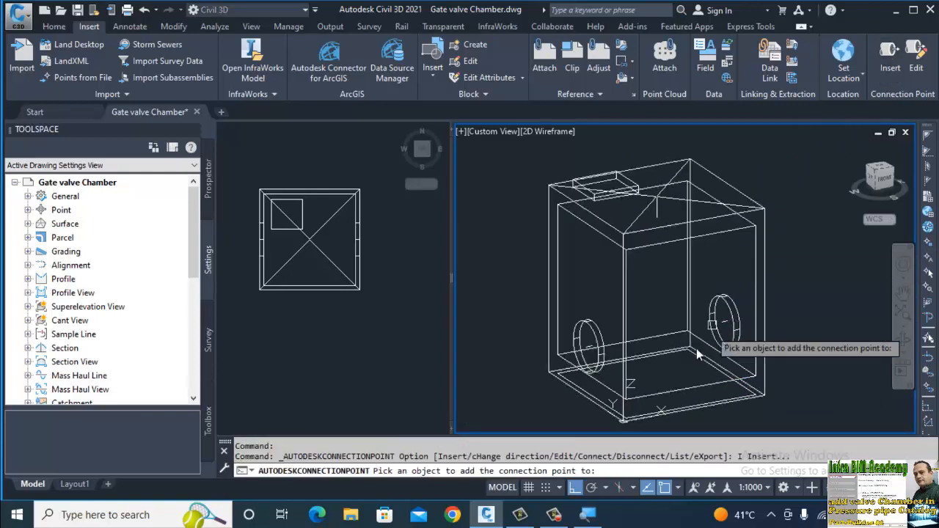
left_click(737, 317)
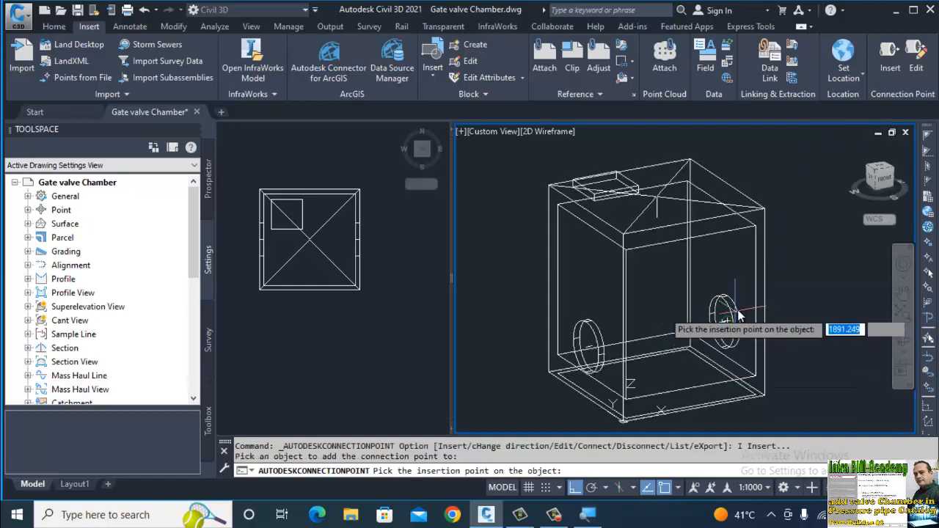
scroll(738, 317, "up", 5)
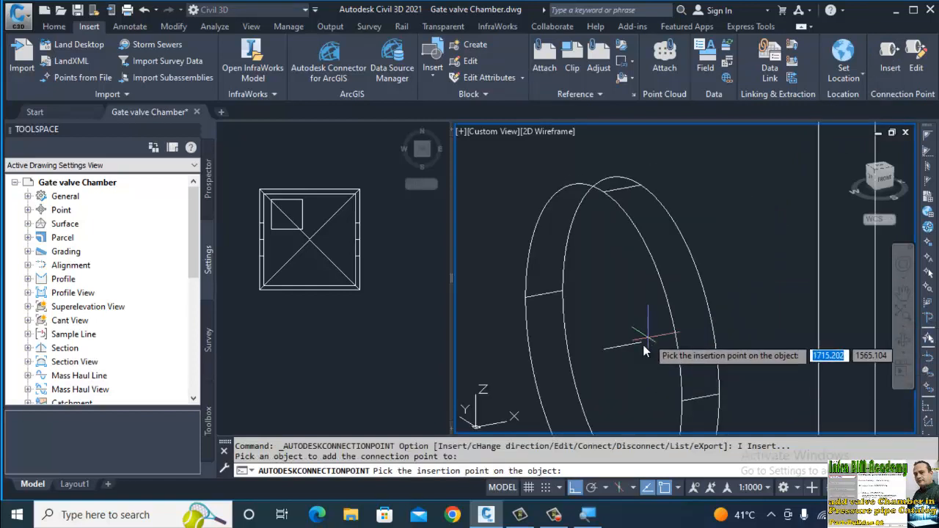
left_click(601, 348)
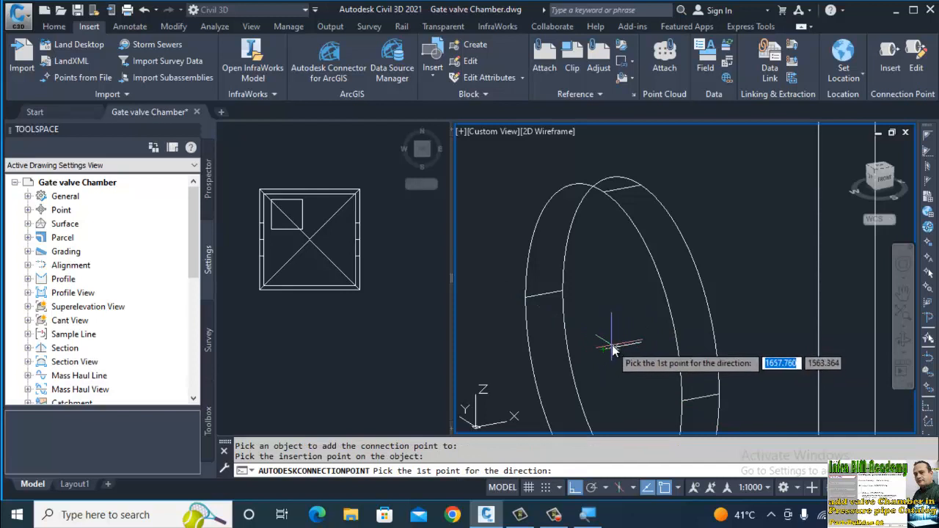
left_click(619, 346)
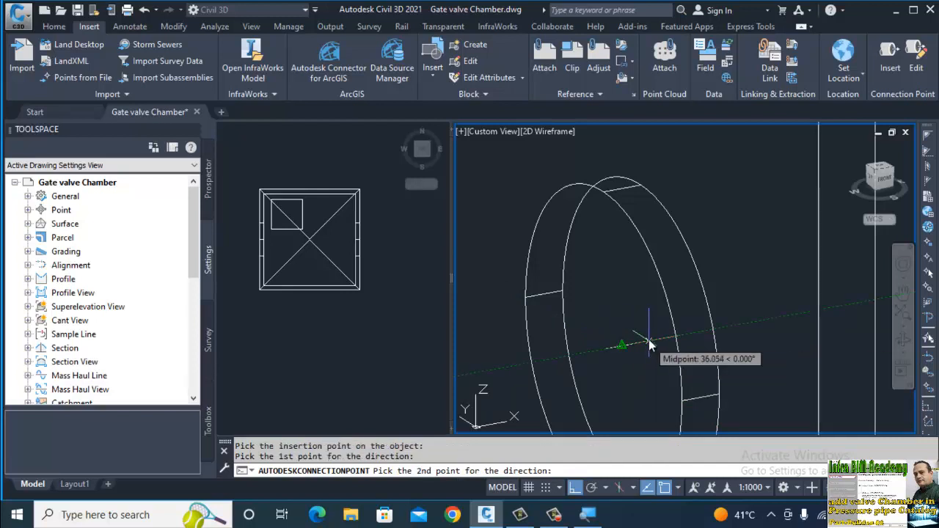
left_click(645, 344)
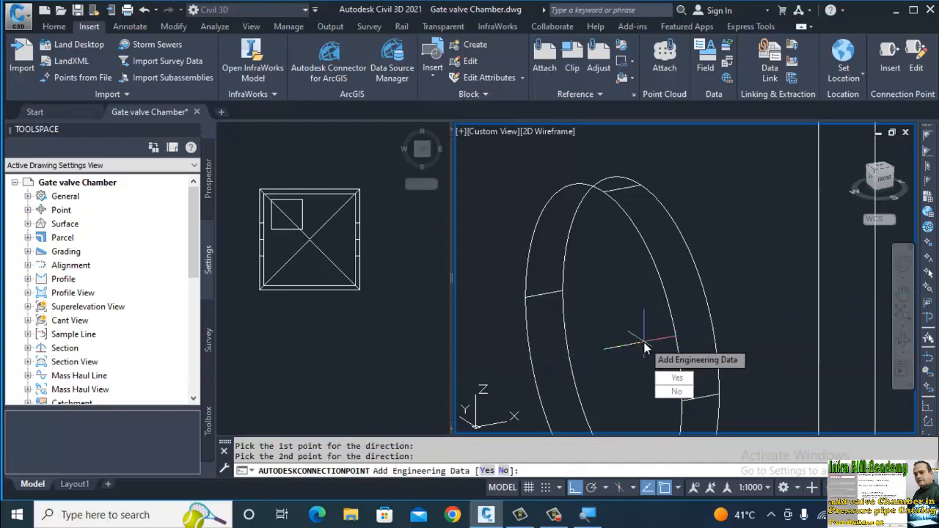
type("y")
key("Return")
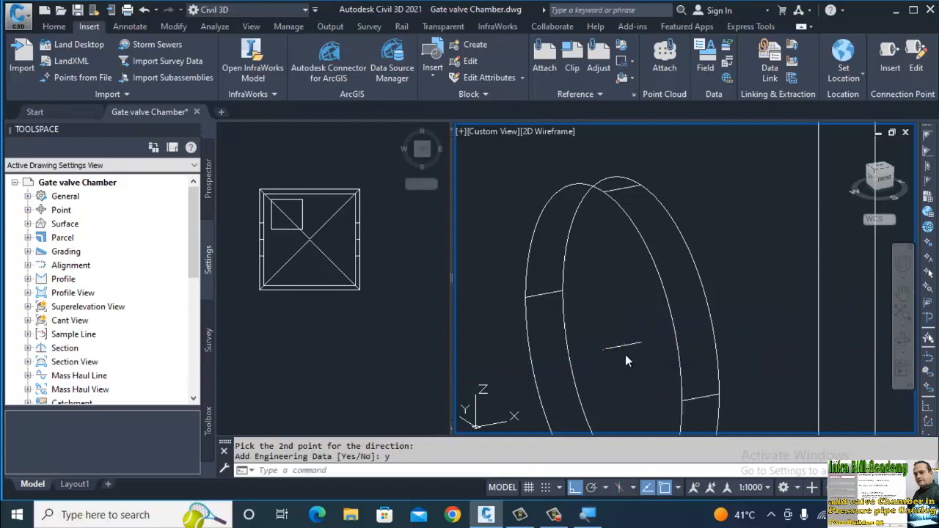
Inspect the new connection point's symbol in the +X pipe opening, and return to a view of the whole chamber
type("z")
key("Return")
left_click(623, 335)
left_click(593, 357)
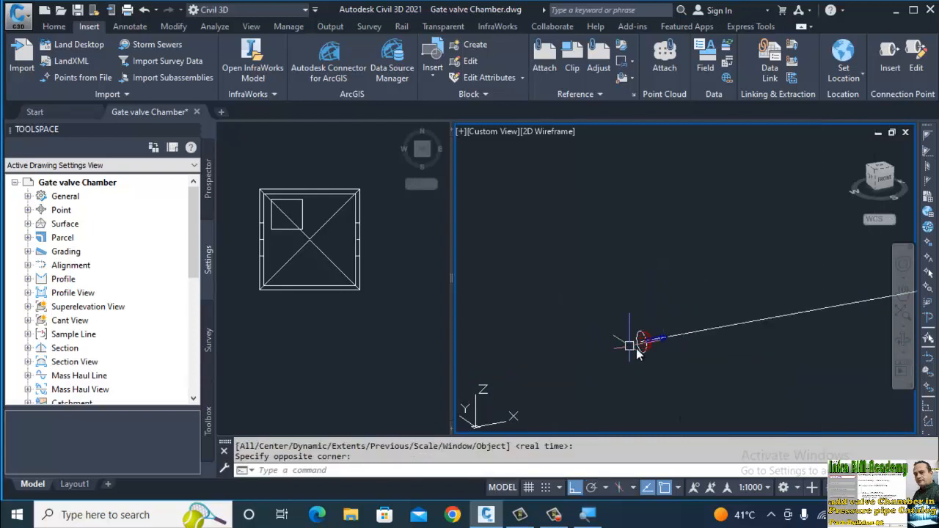
scroll(734, 323, "down", 10)
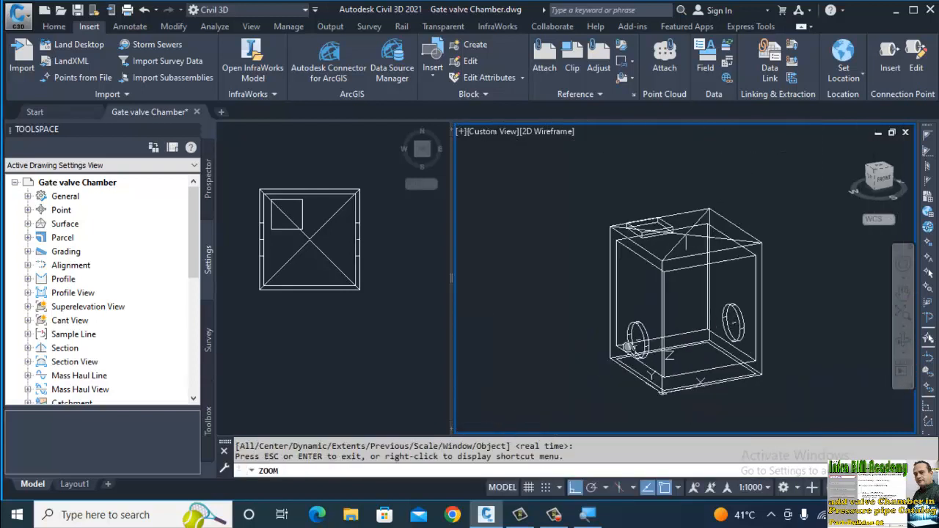
key("Escape")
Insert a connection point at the inner end of the short line in the opposite pipe opening, directed outward, with engineering data
scroll(639, 342, "up", 6)
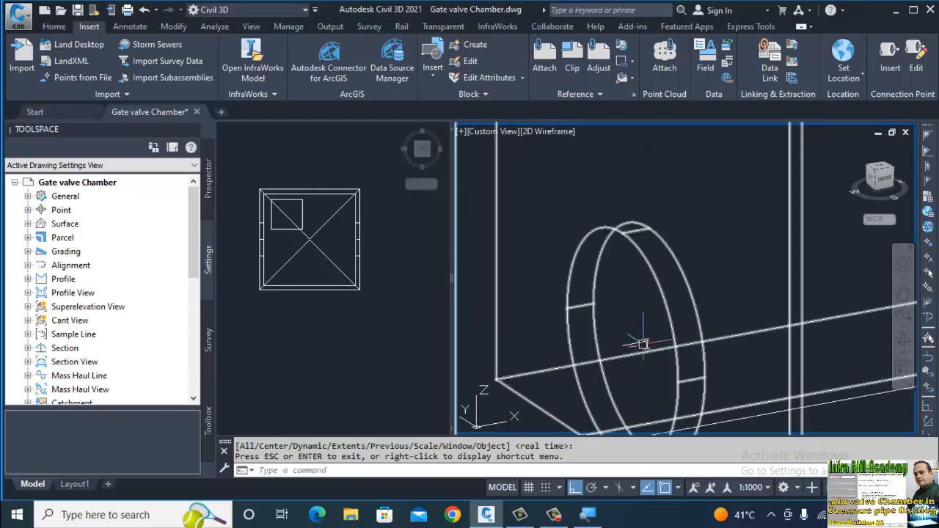
left_click(890, 65)
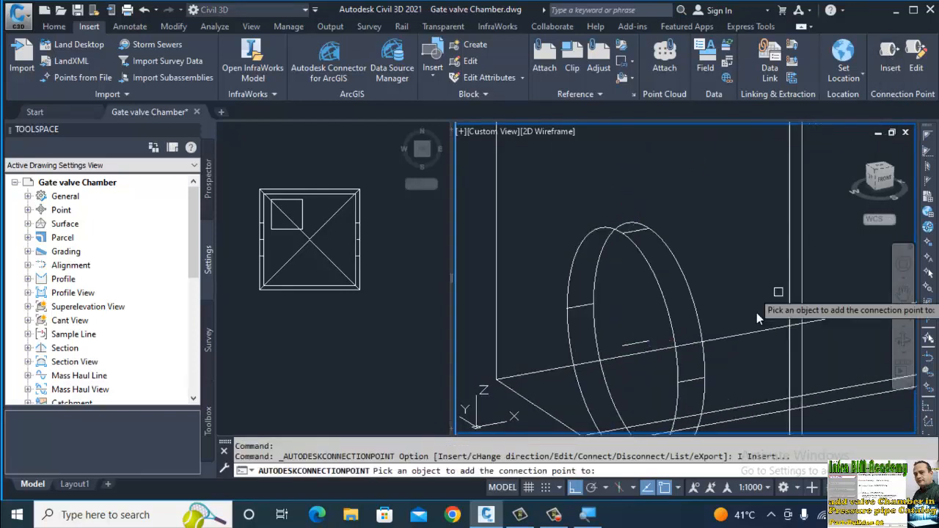
left_click(697, 314)
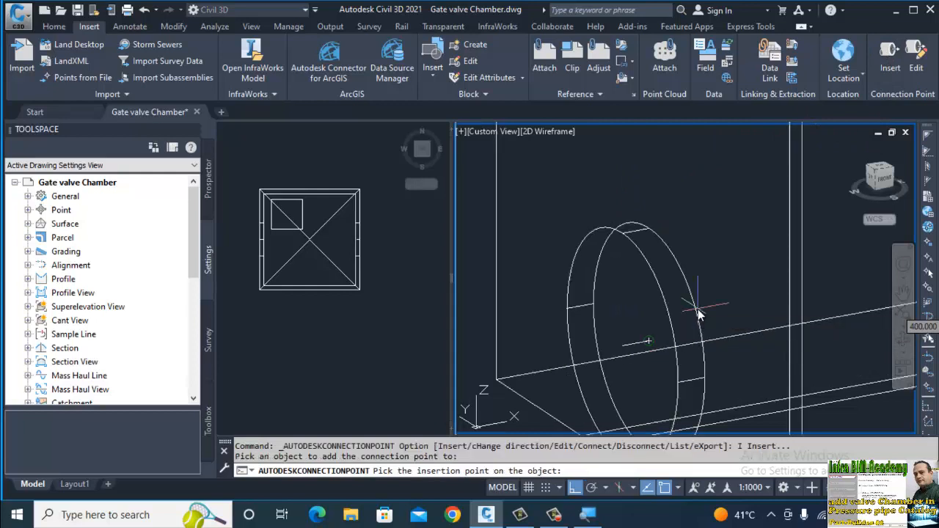
left_click(650, 346)
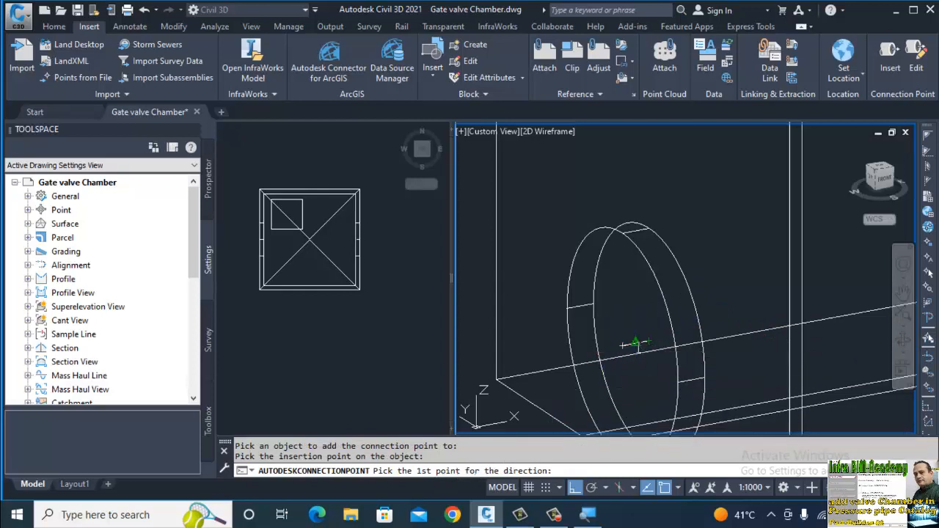
left_click(636, 344)
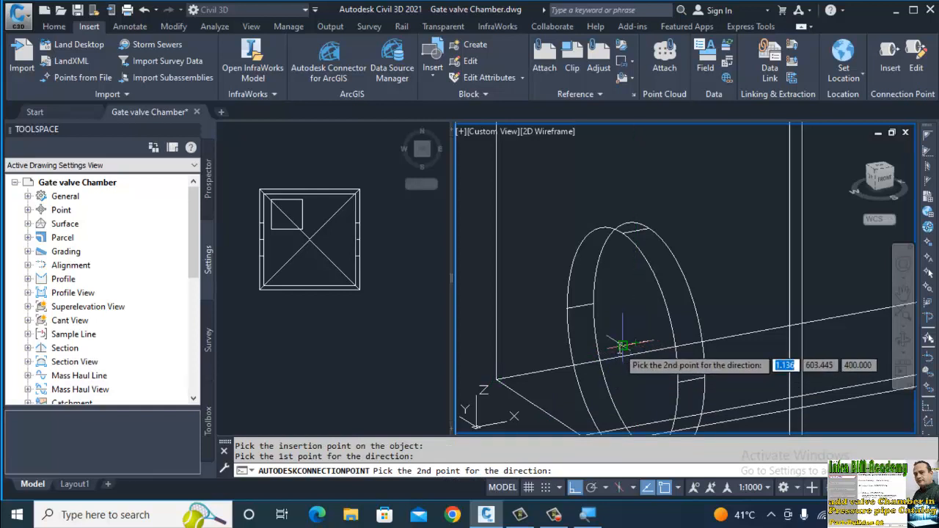
left_click(621, 343)
left_click(650, 380)
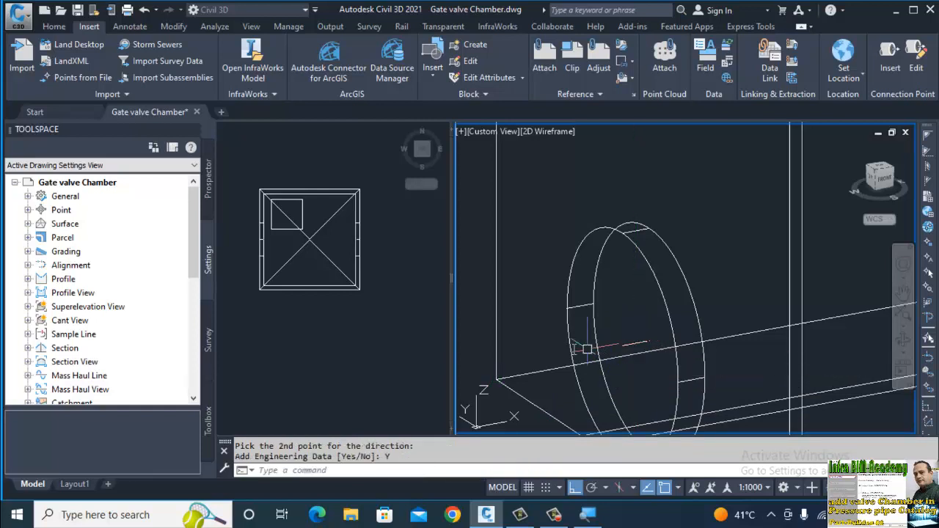
Inspect the connection point in the second pipe opening, and bring the whole chamber back into view
key("Return")
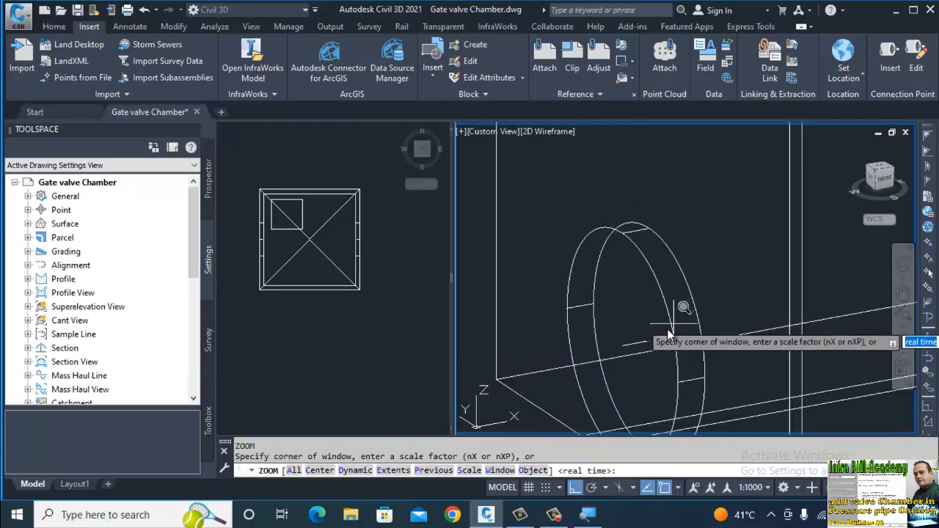
left_click(665, 329)
left_click(636, 353)
key("Return")
key("Return")
scroll(671, 234, "down", 5)
scroll(674, 236, "down", 6)
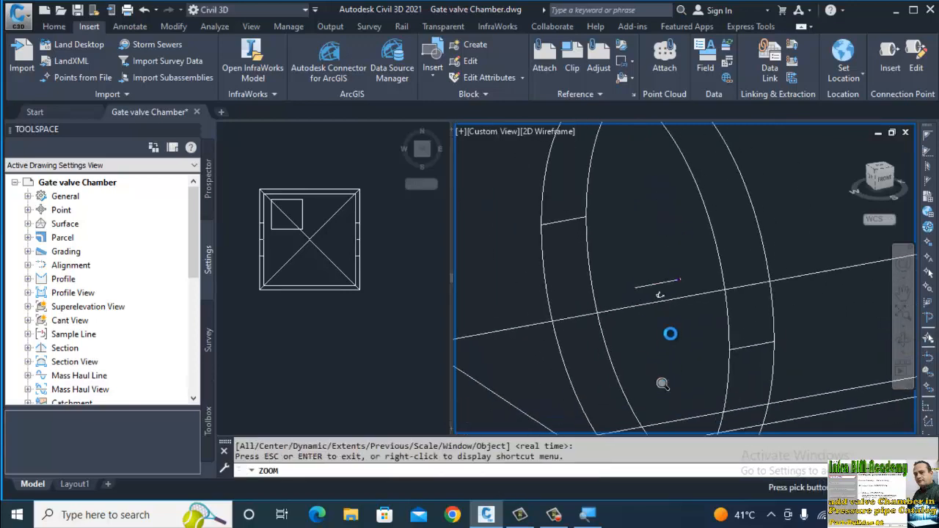
scroll(676, 247, "down", 4)
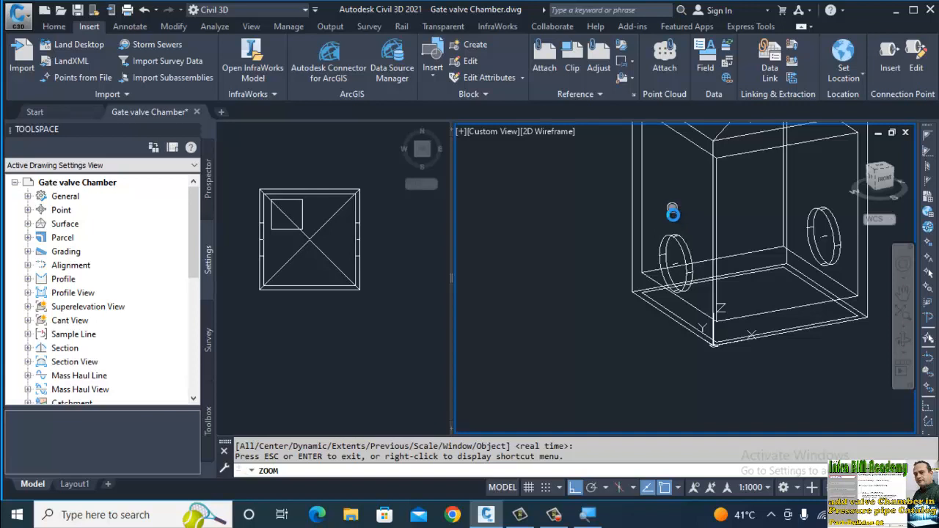
middle_click_drag(671, 210, 587, 317)
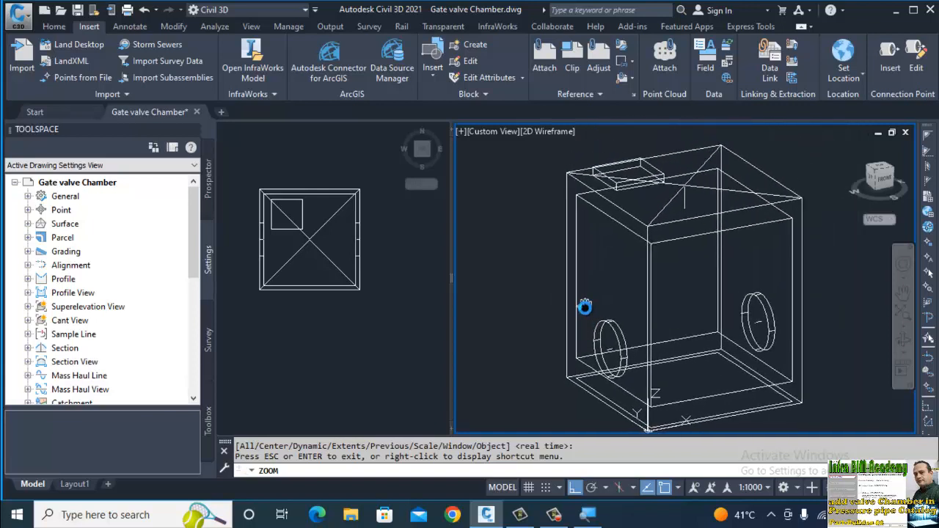
key("Escape")
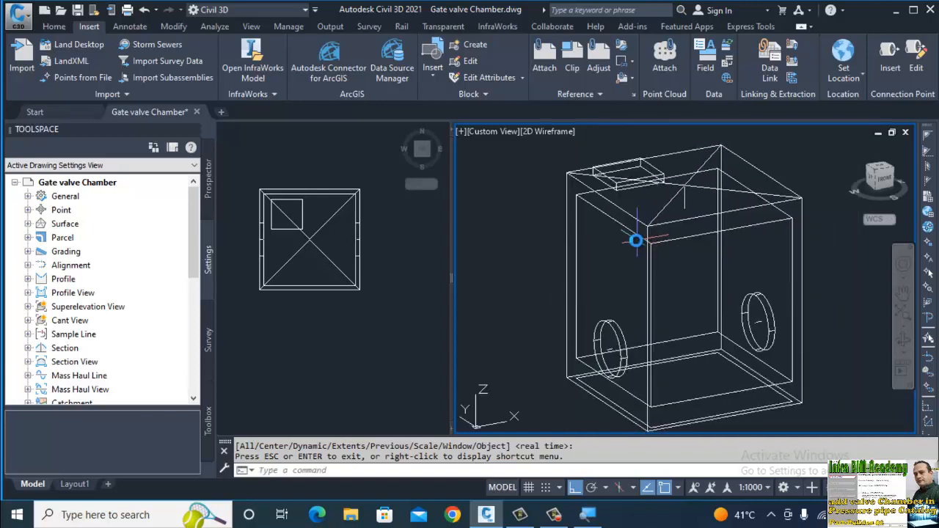
Save the drawing and set up PUBLISHPARTCONTENT for the chamber solid, with the cover's vertical line as centerline, Millimeters as unit and Hydrant as part type
key("ctrl+s")
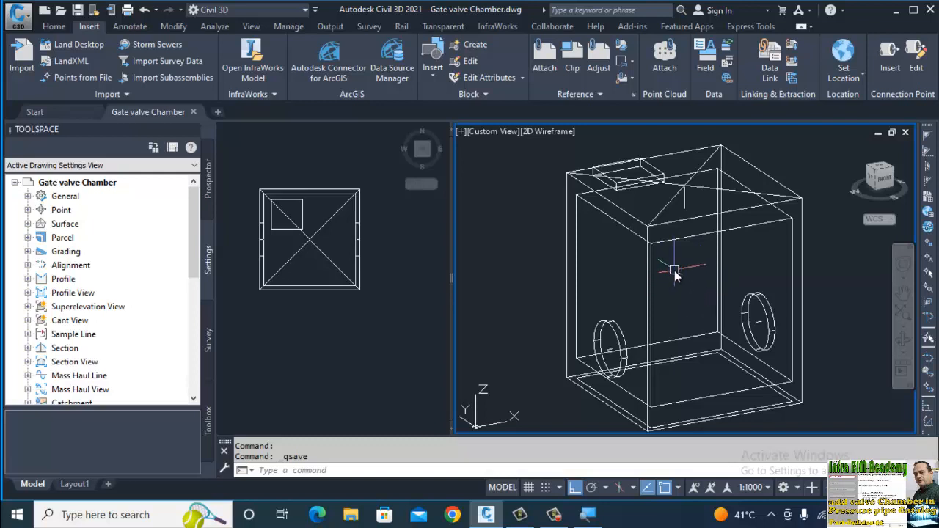
type("PUB")
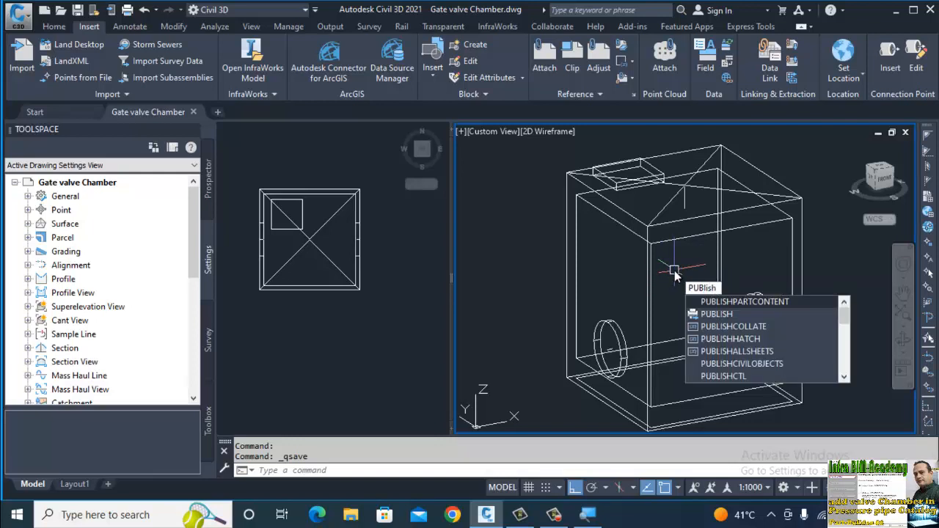
type("LISH")
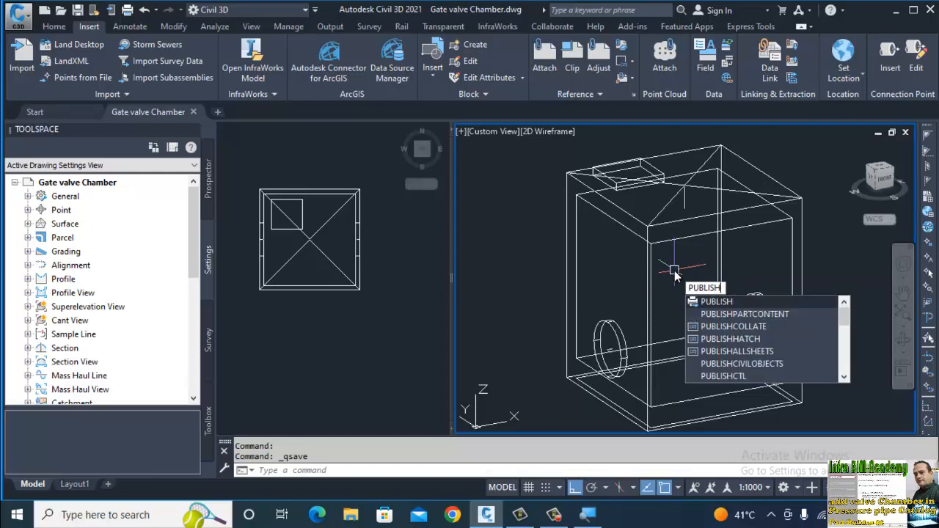
left_click(752, 314)
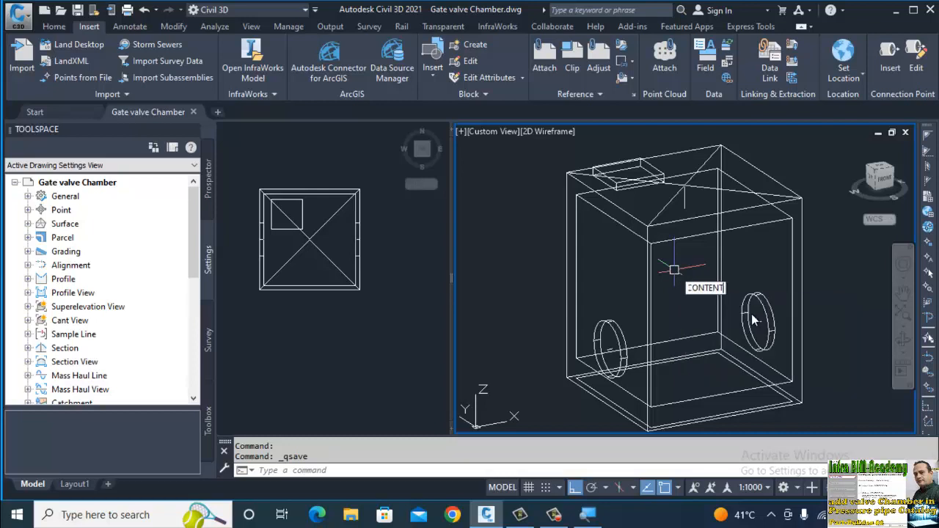
left_click(670, 222)
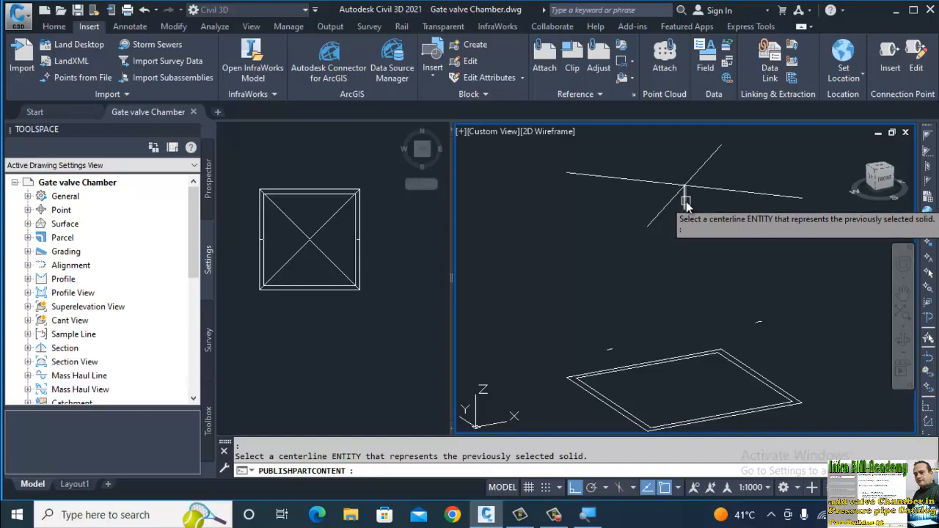
left_click(684, 201)
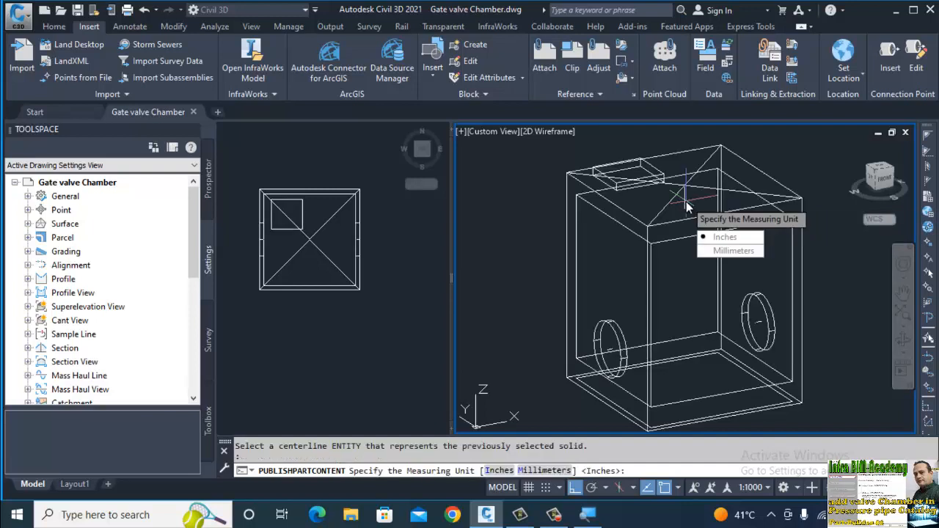
left_click(724, 251)
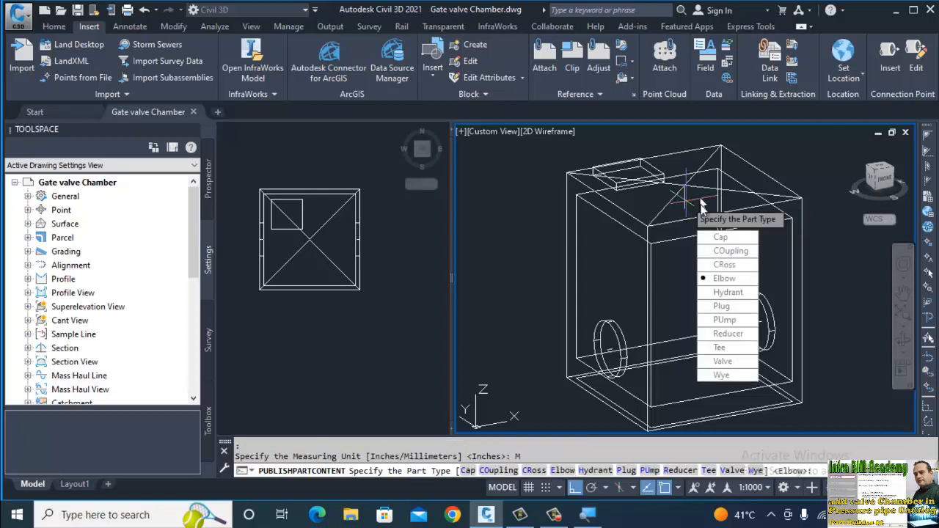
left_click(728, 293)
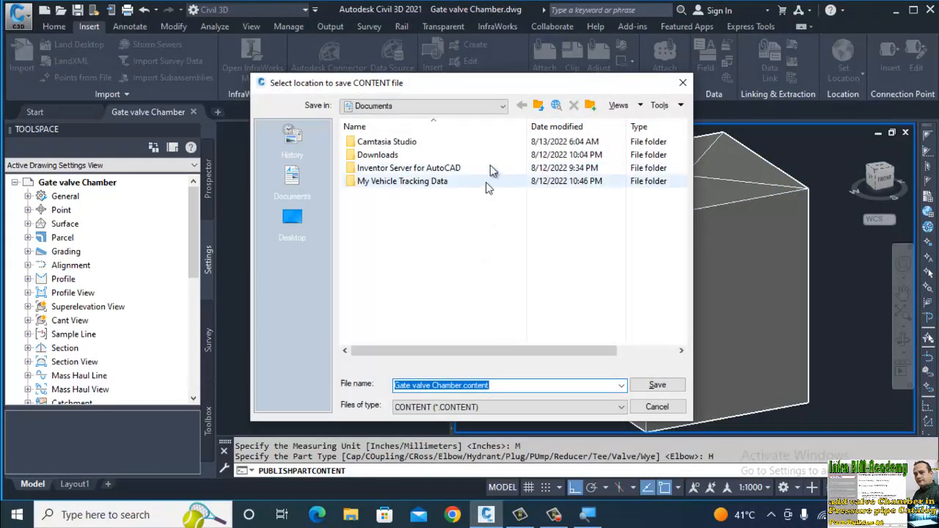
Save the content file as Gate valve Chamber.content in the catalog folder on the Desktop, and save the drawing
left_click(446, 108)
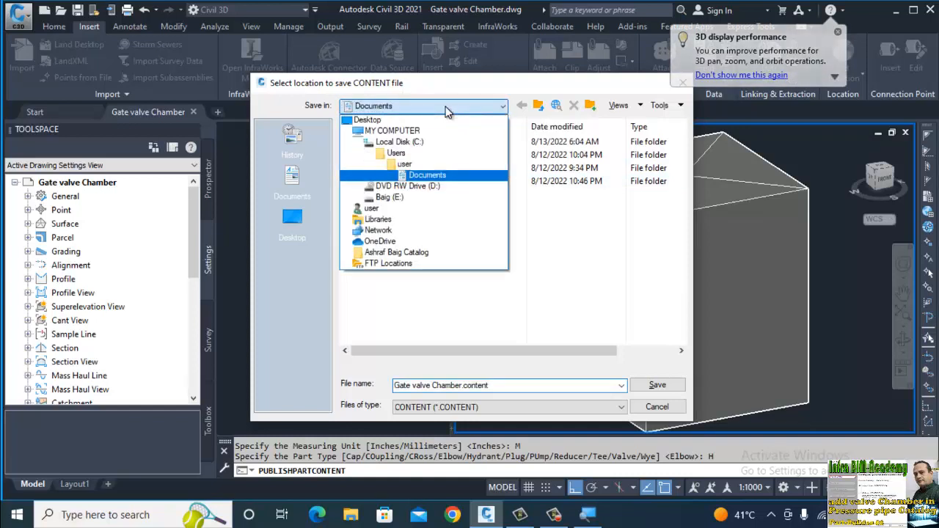
left_click(370, 120)
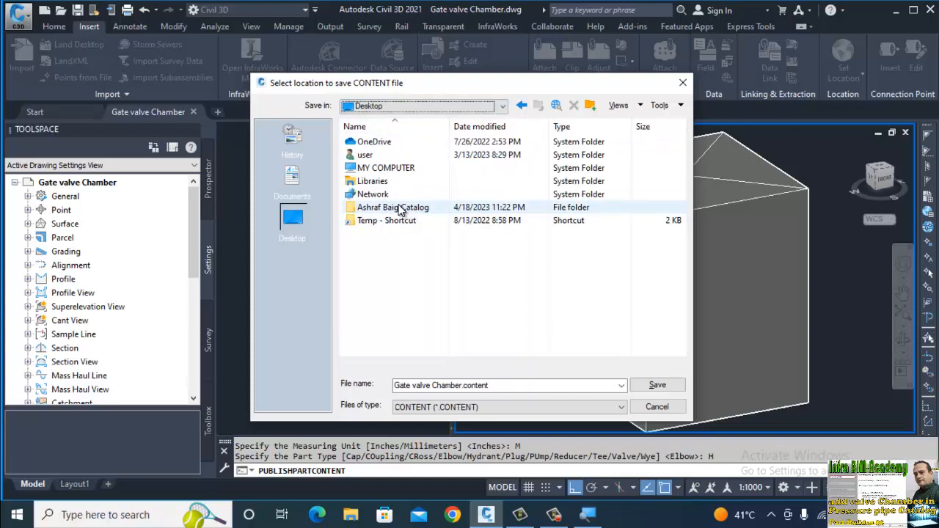
double_click(400, 209)
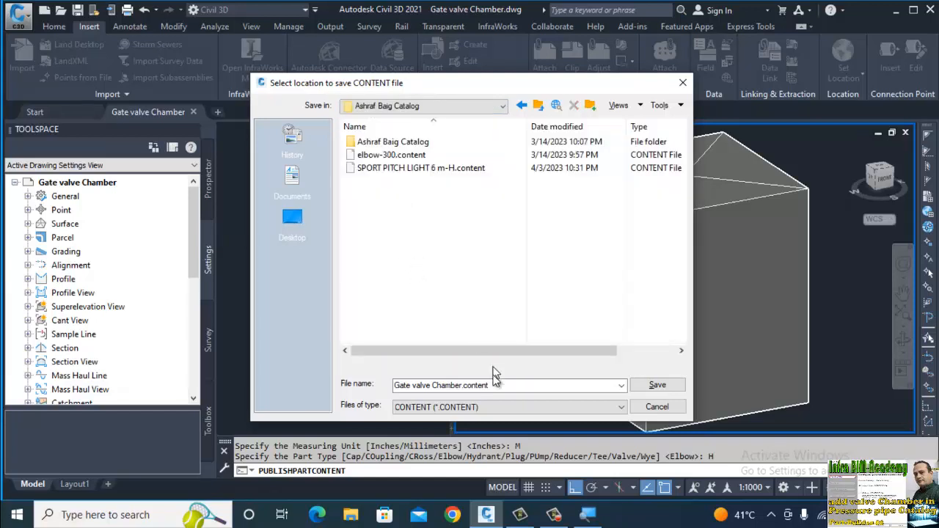
left_click(510, 385)
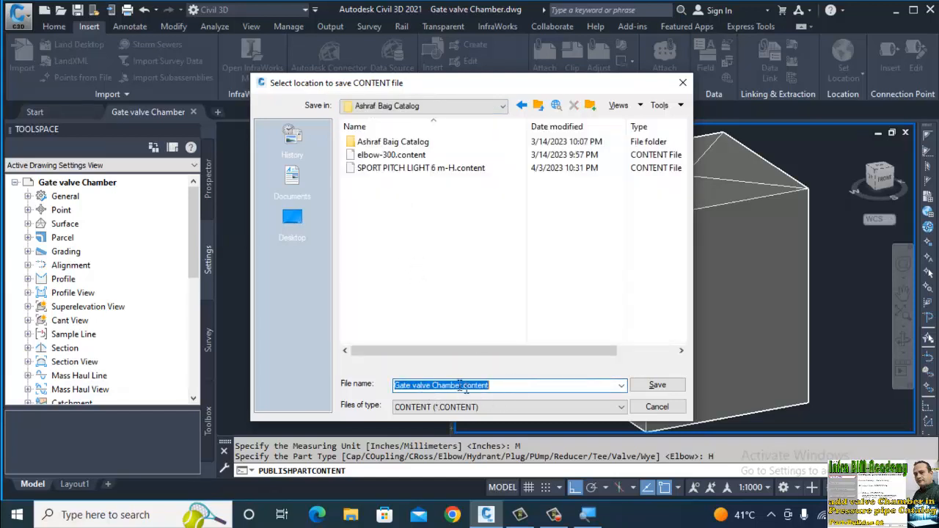
left_click(513, 389)
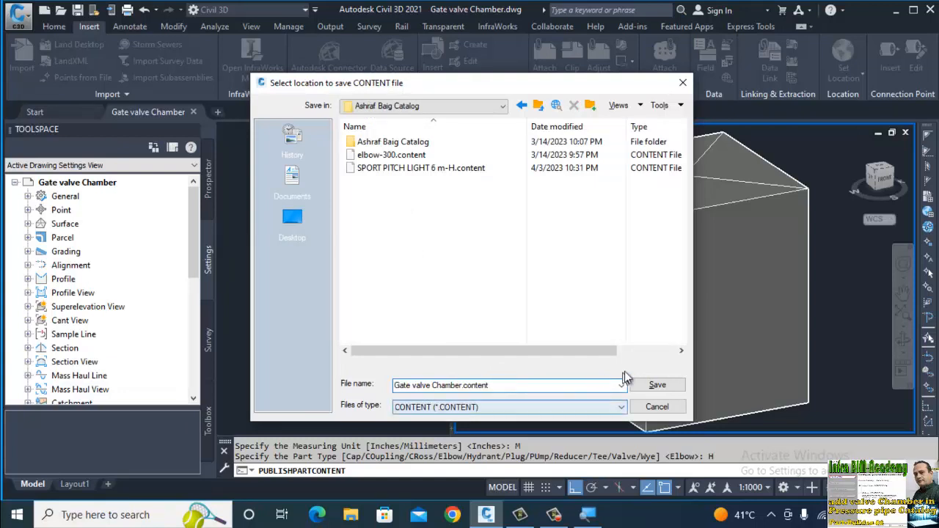
left_click(664, 386)
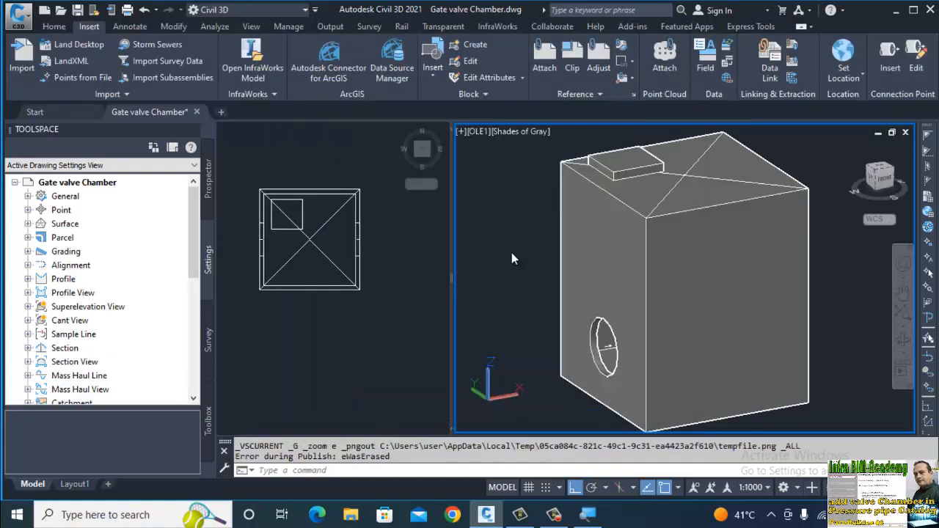
key("ctrl+s")
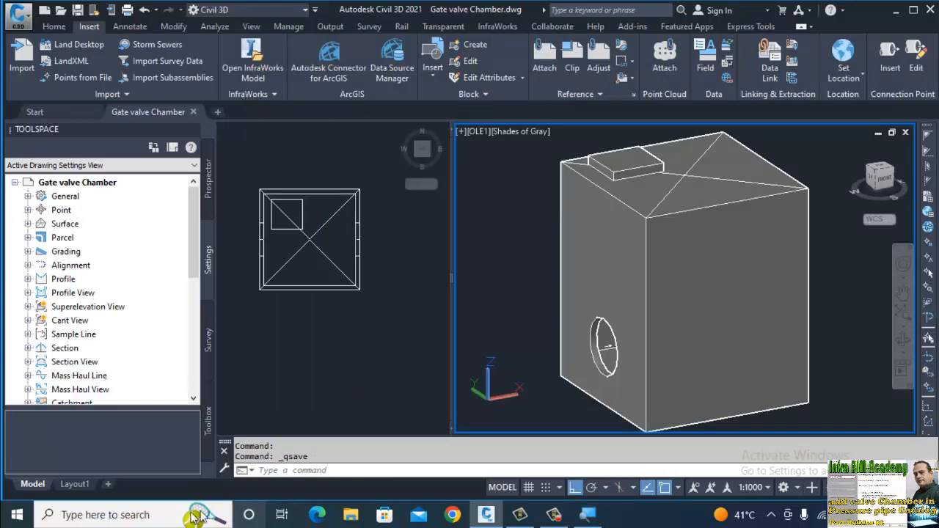
Switch to Content Catalog Editor and open the pressure pipe catalog's .sqlite file from the catalog folder on the Desktop
left_click(132, 515)
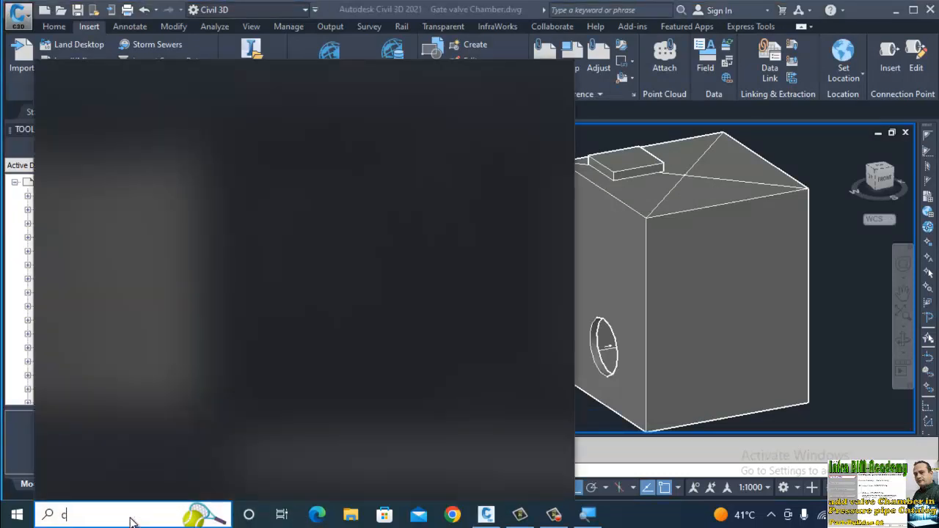
type("cat")
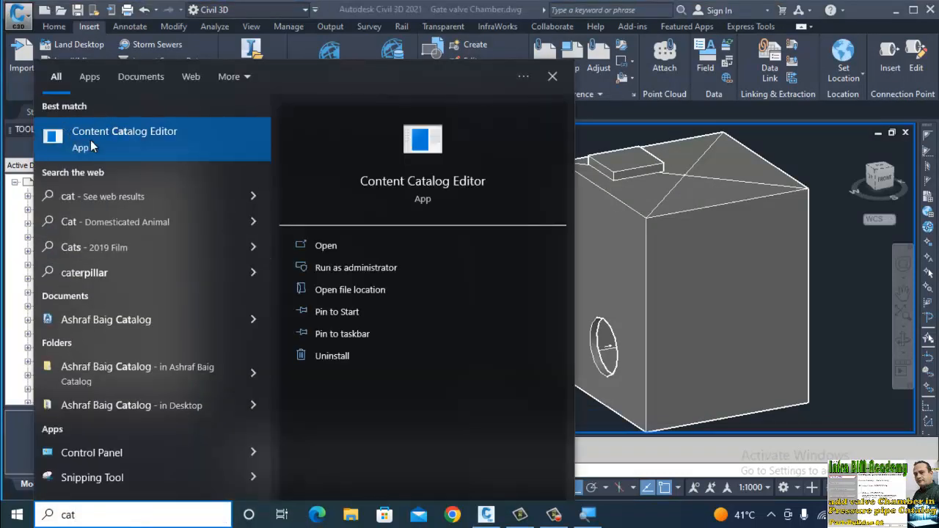
left_click(92, 146)
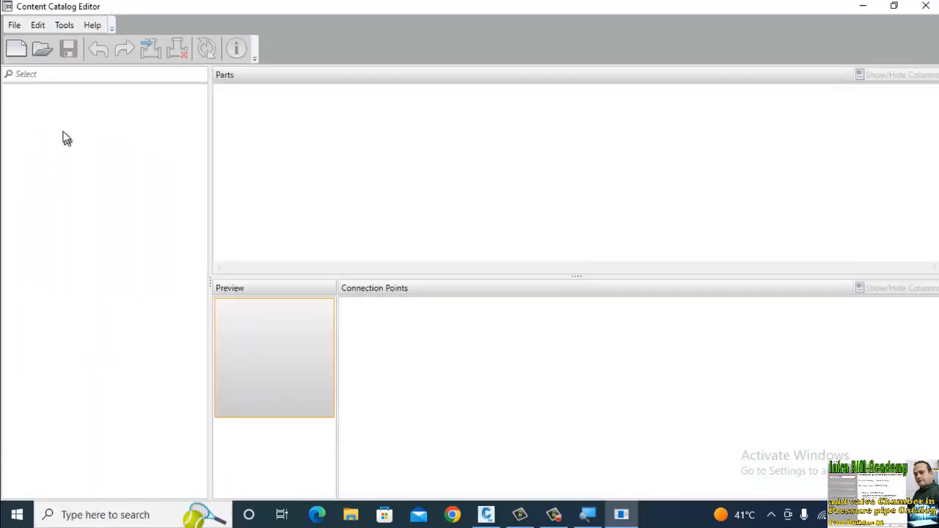
left_click(42, 50)
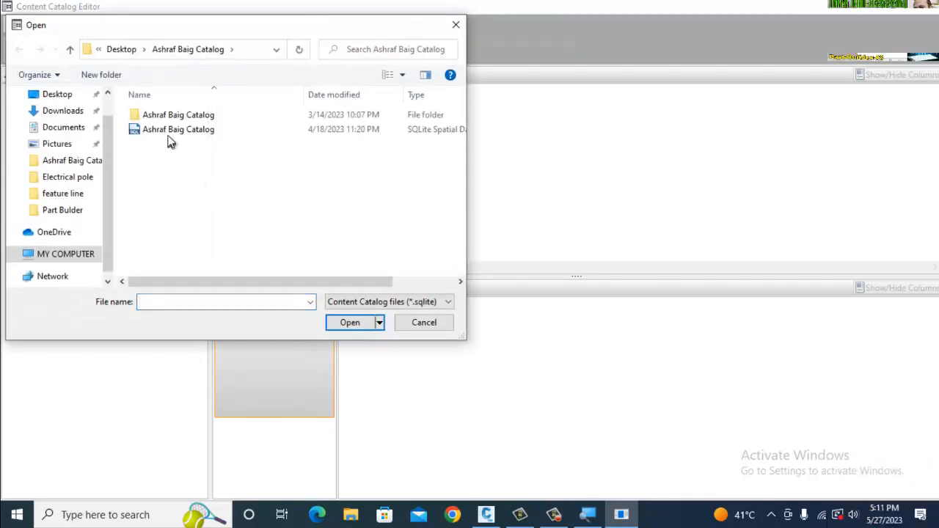
left_click(195, 136)
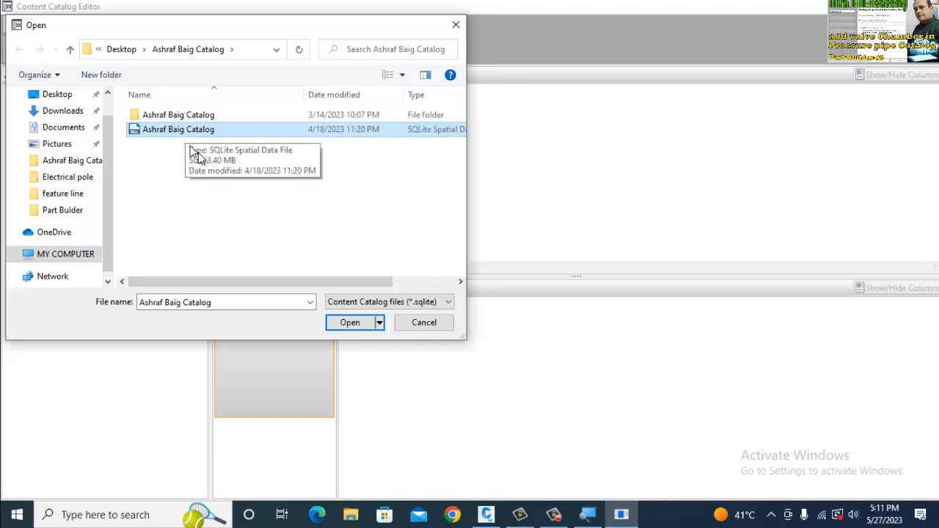
left_click(361, 323)
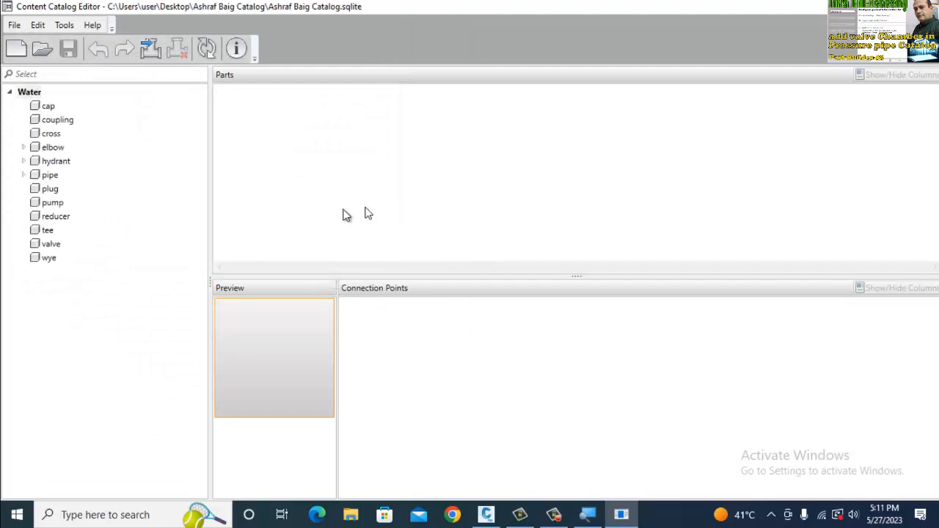
Examine the elbow, hydrant and pipe families in the Water catalog, including the Street Lighting hydrant's preview and connection points
left_click(23, 148)
left_click(23, 175)
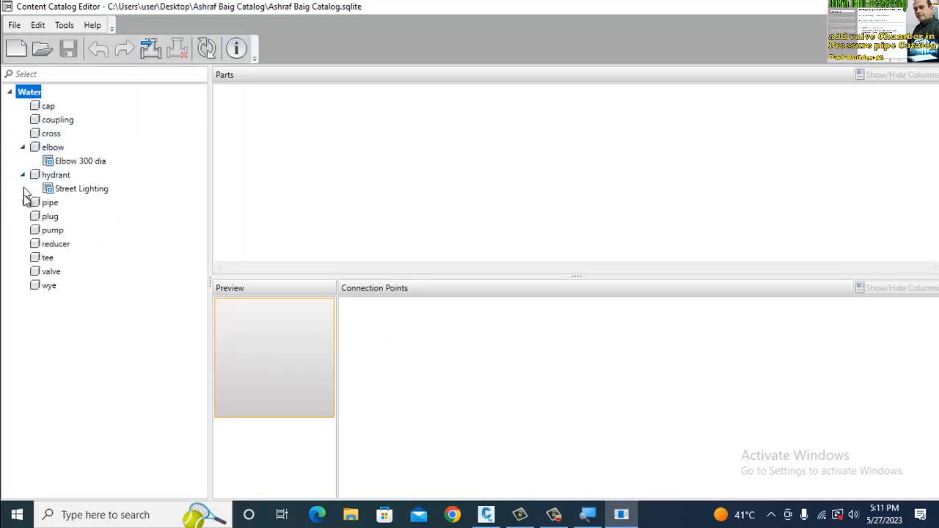
left_click(23, 203)
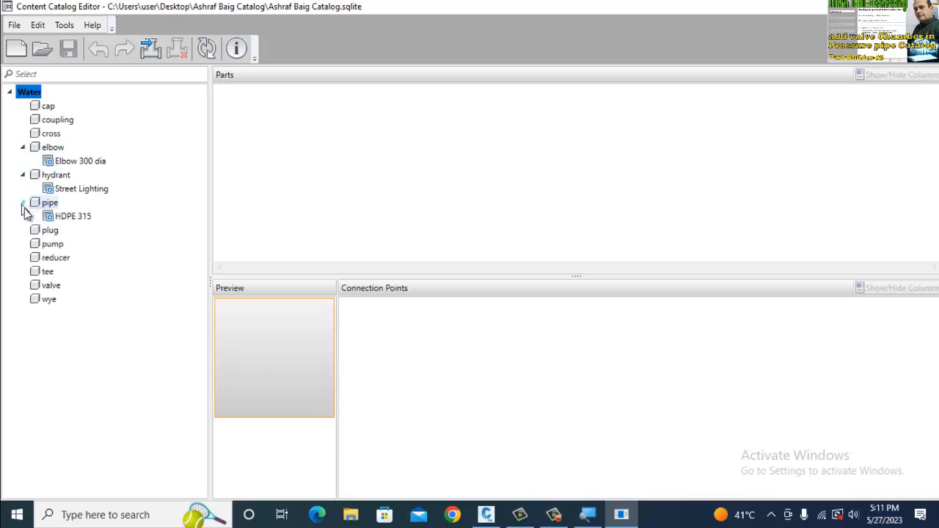
left_click(82, 190)
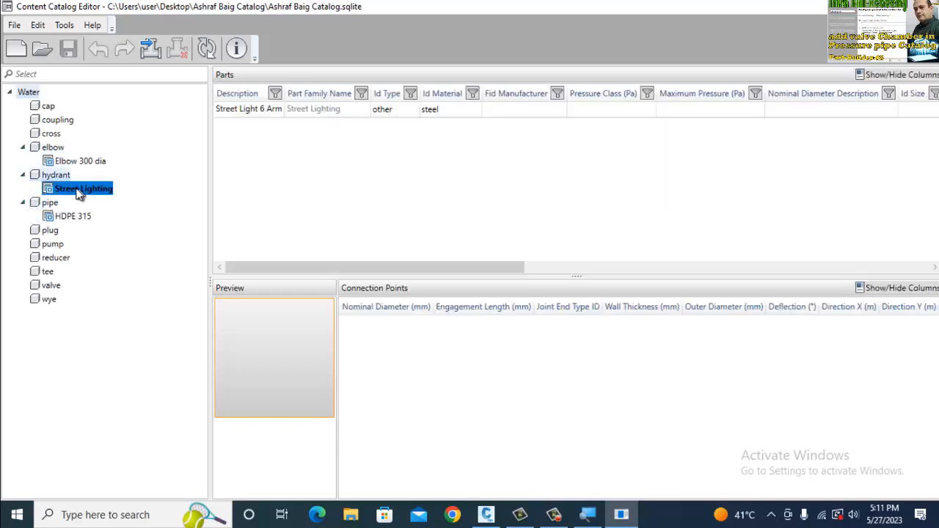
left_click(238, 110)
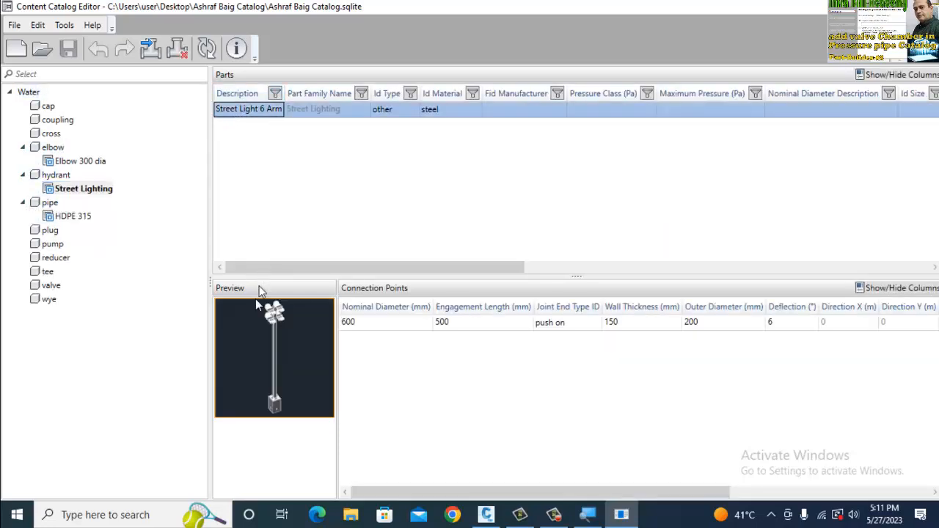
left_click(31, 170)
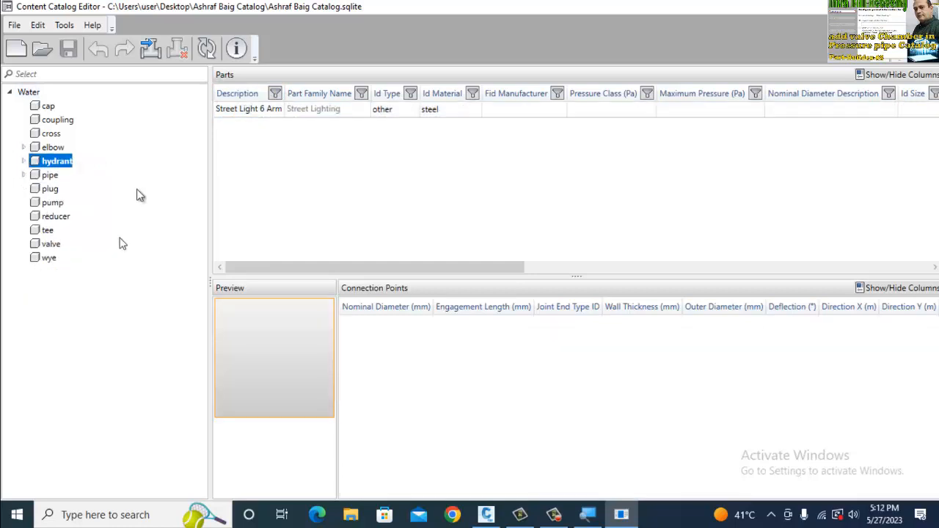
Start importing a part into the catalog from the content file Gate valve Chamber.content
left_click(150, 48)
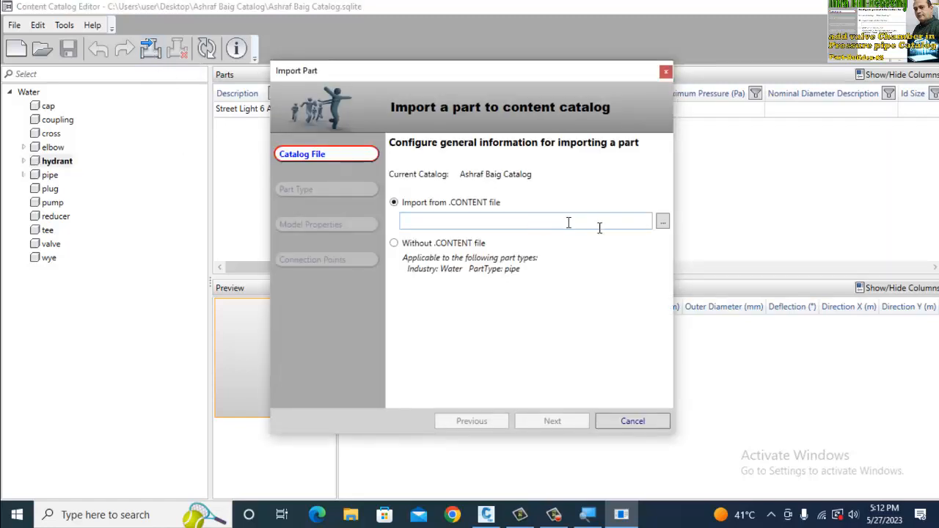
left_click(663, 221)
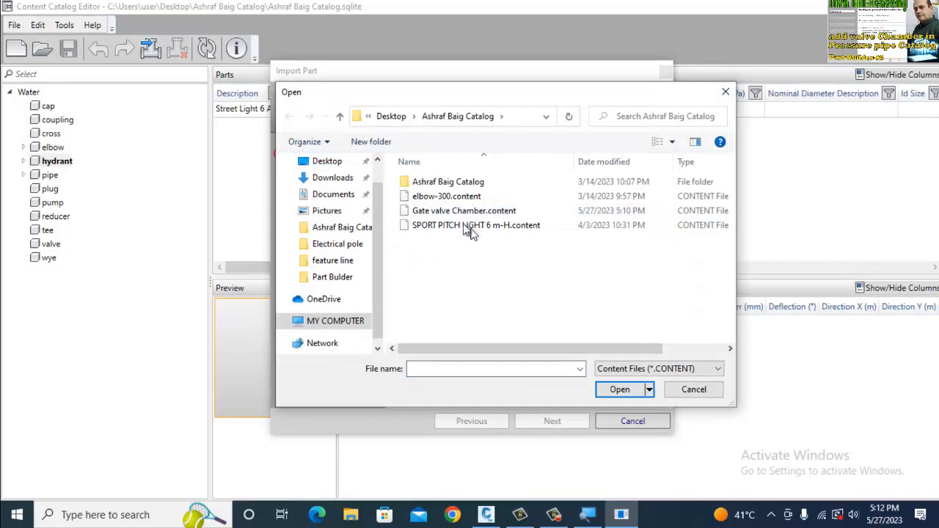
left_click(423, 215)
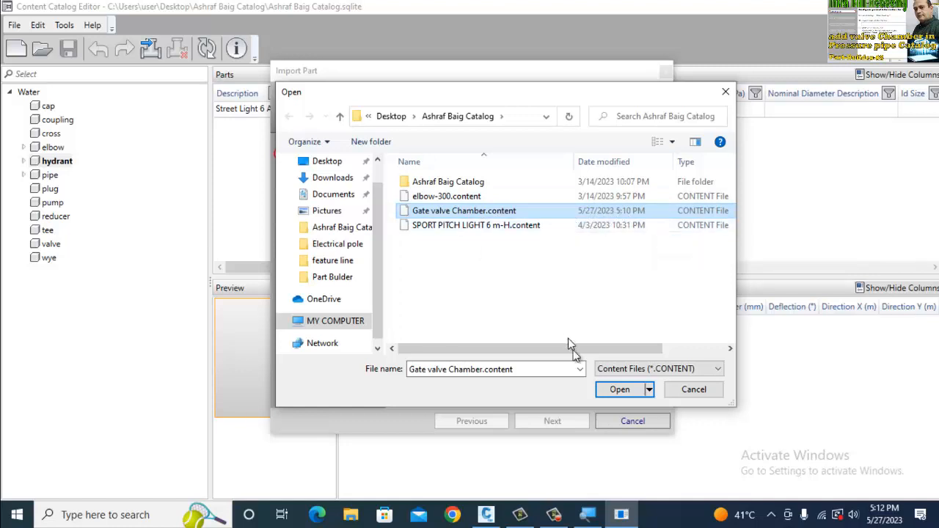
left_click(618, 391)
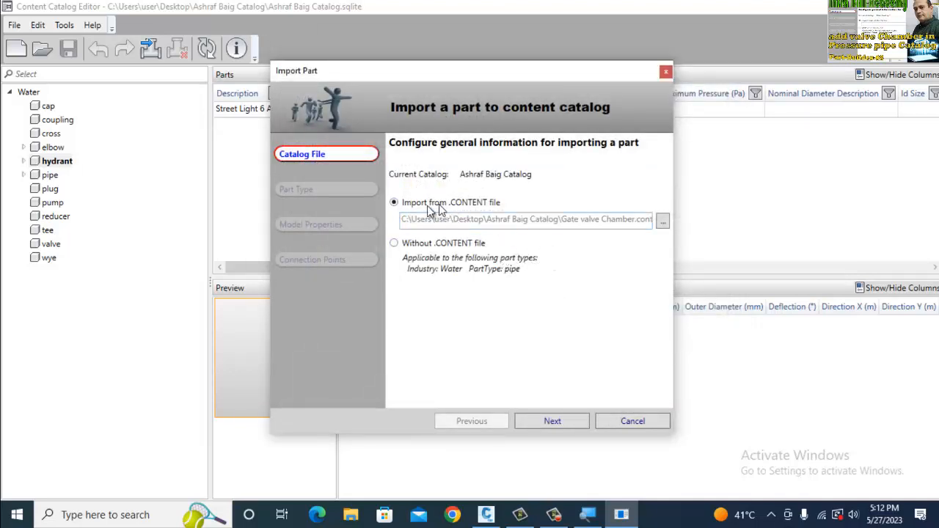
left_click(567, 423)
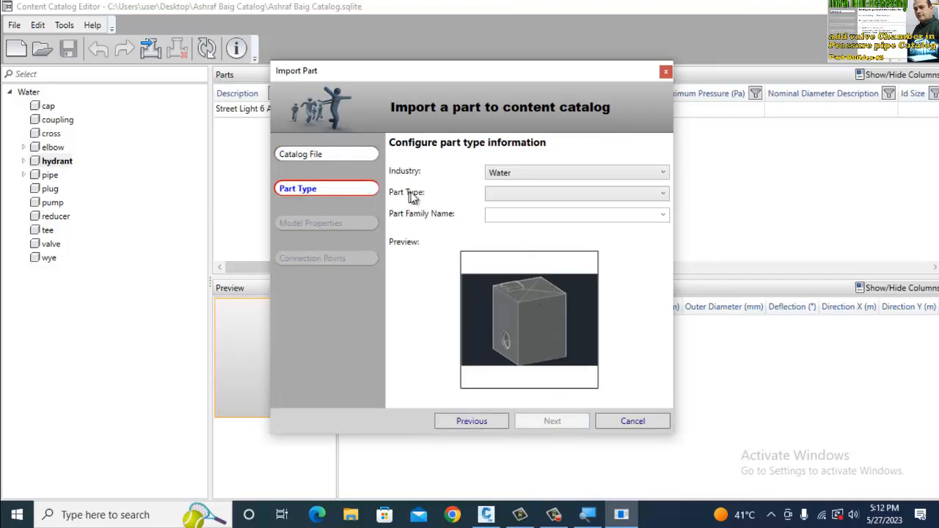
Set the imported part's type to hydrant and its part family name to Valave chanber 800x900
left_click(529, 194)
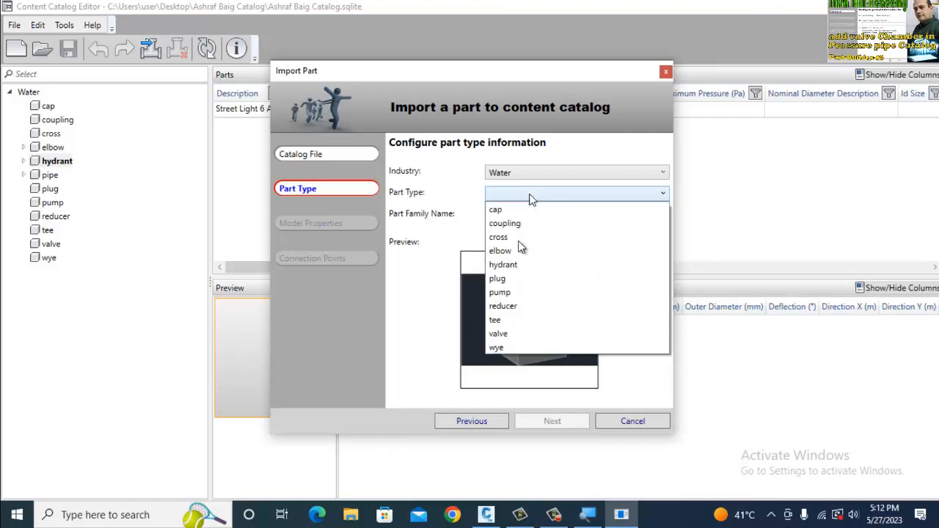
left_click(514, 265)
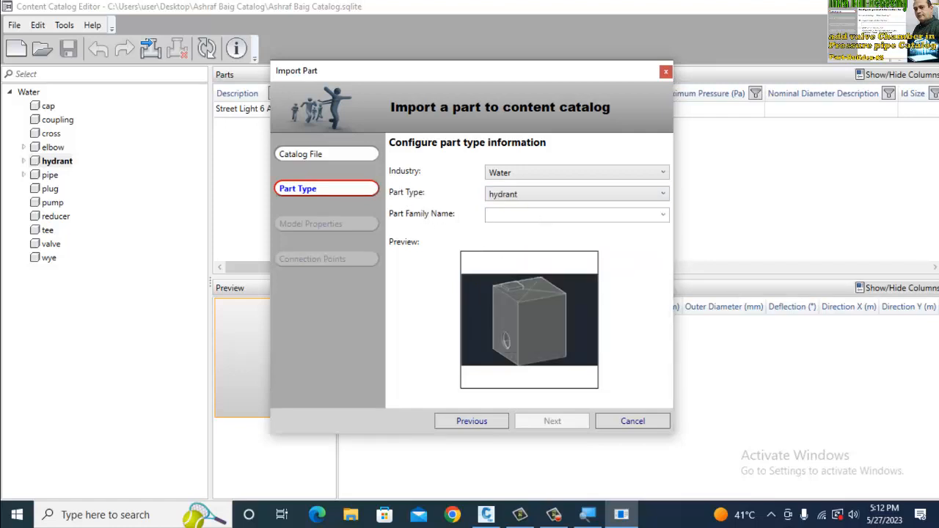
type("Valave chanber 800x900")
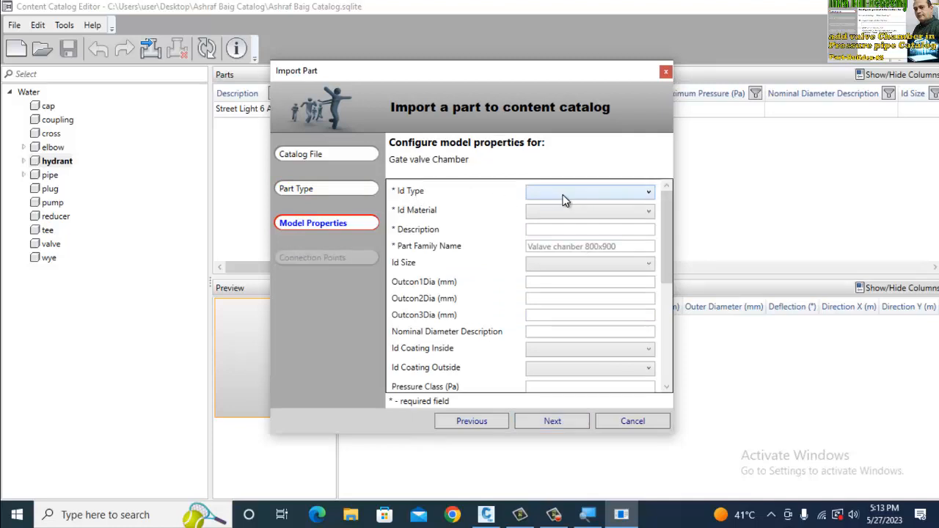
Set the chamber's Id Type to building hydrant and its Id Material to concrete
left_click(565, 195)
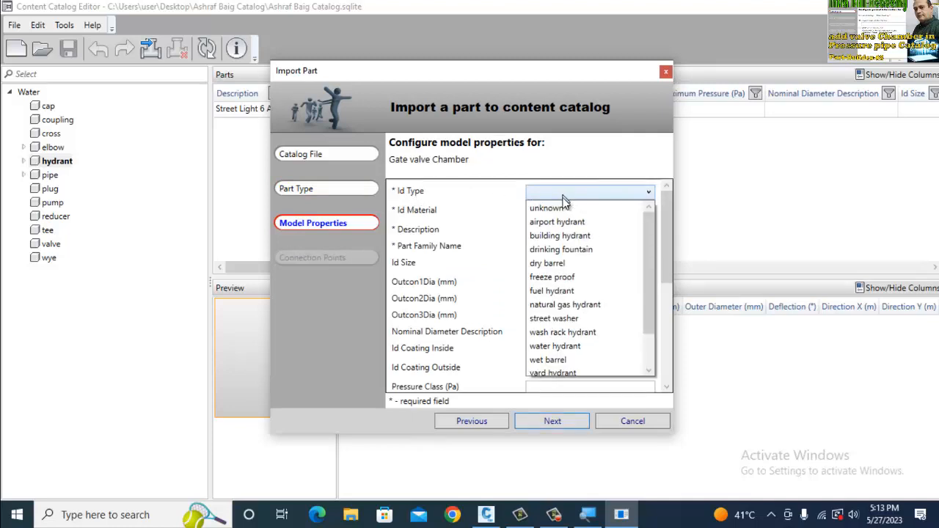
left_click(560, 236)
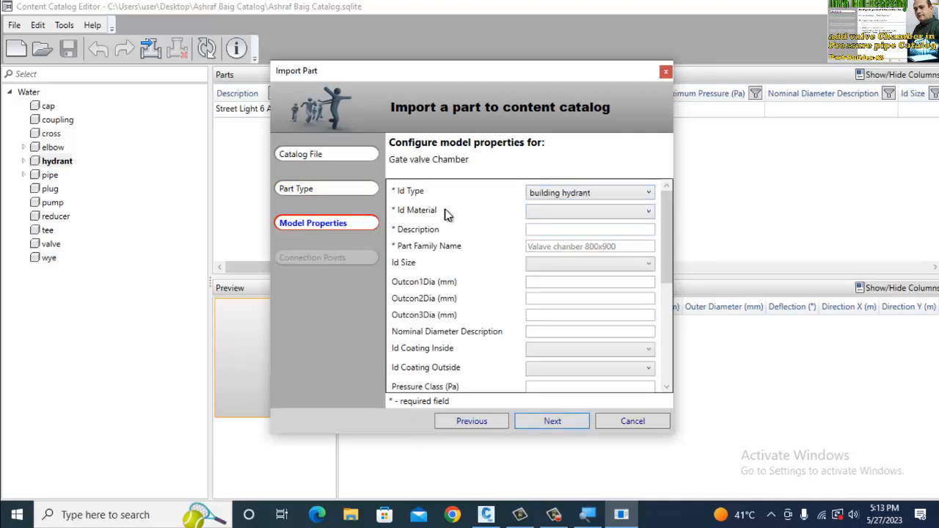
left_click(570, 212)
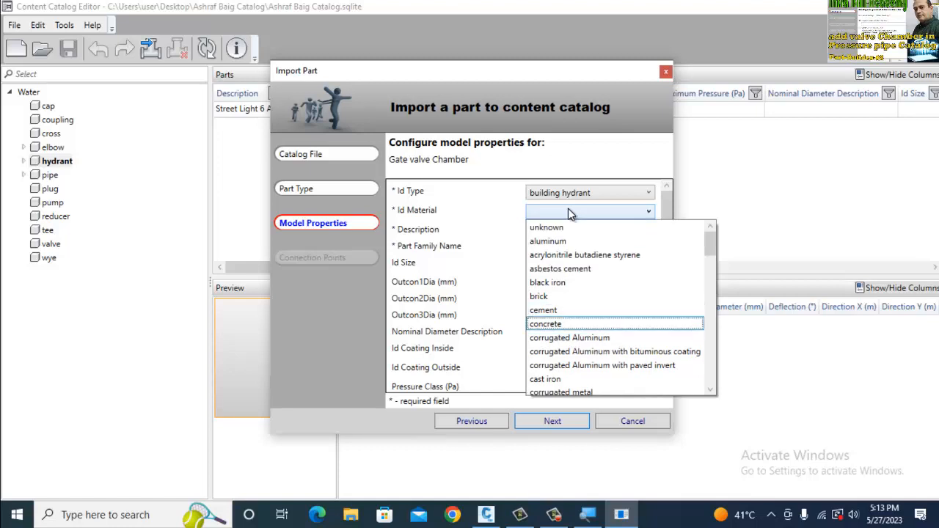
left_click(561, 323)
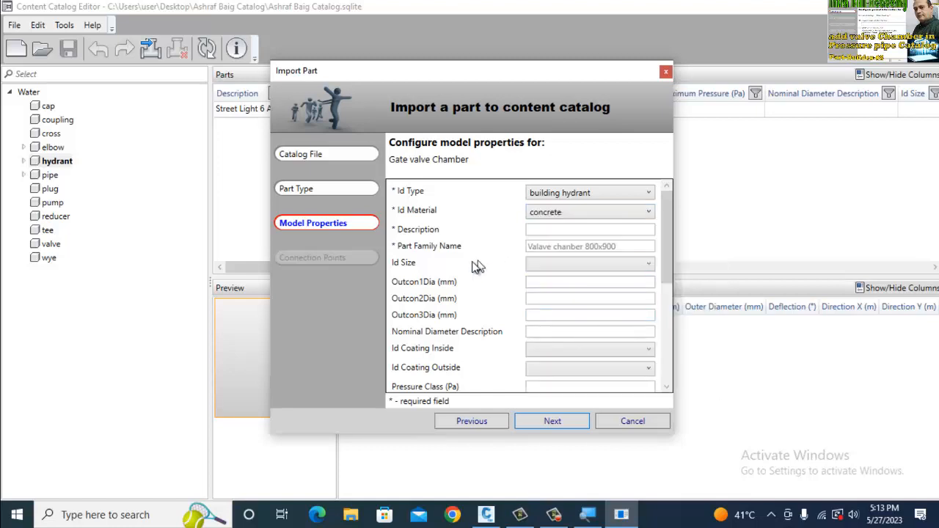
Copy the part family name Valave chanber 800x900 into the description, accept the connection points and finish the import
left_click(537, 230)
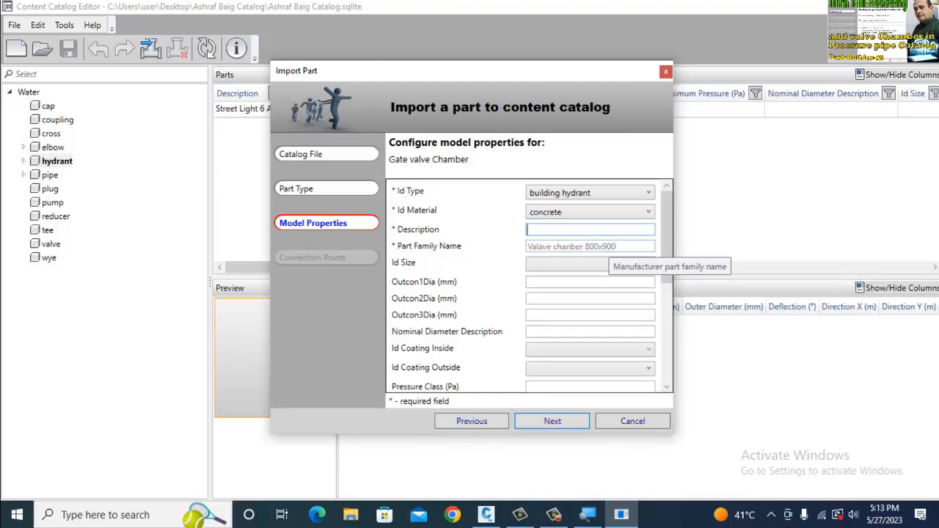
left_click_drag(623, 246, 507, 245)
key("ctrl+c")
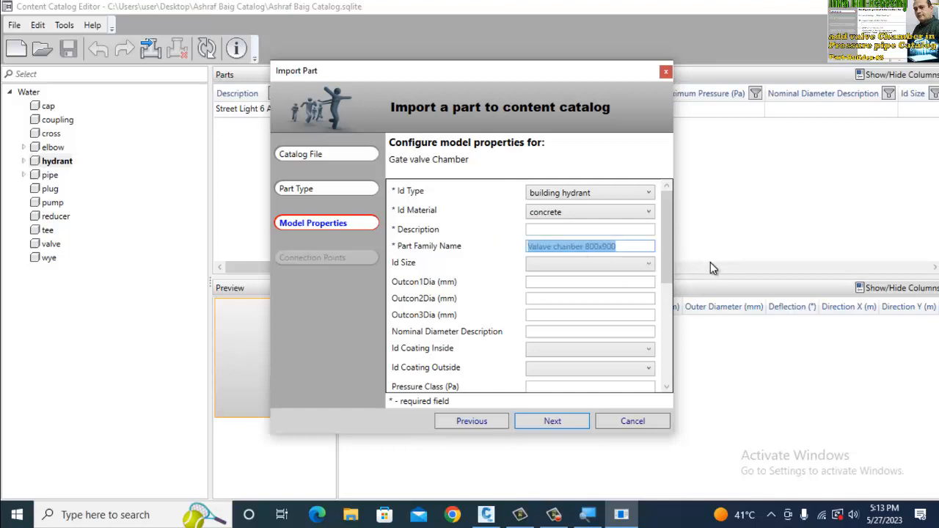
left_click(559, 230)
key("ctrl+v")
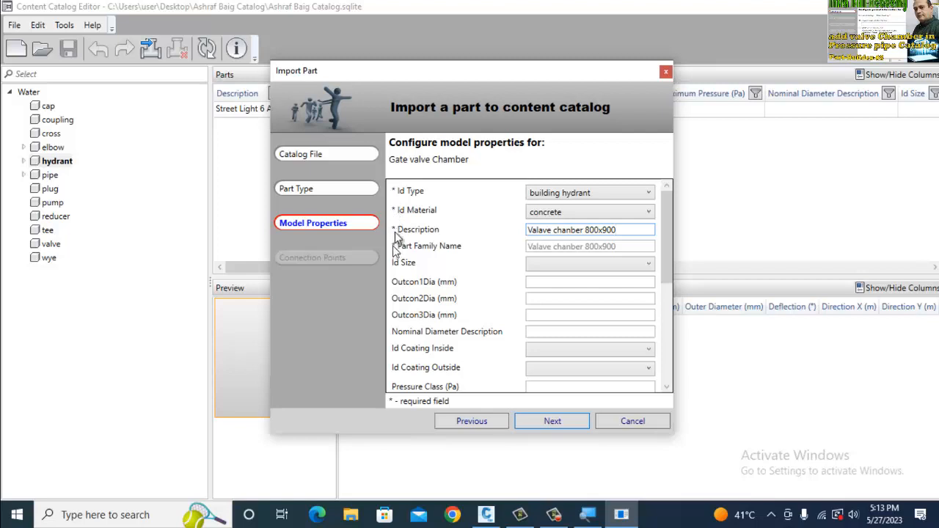
left_click(536, 424)
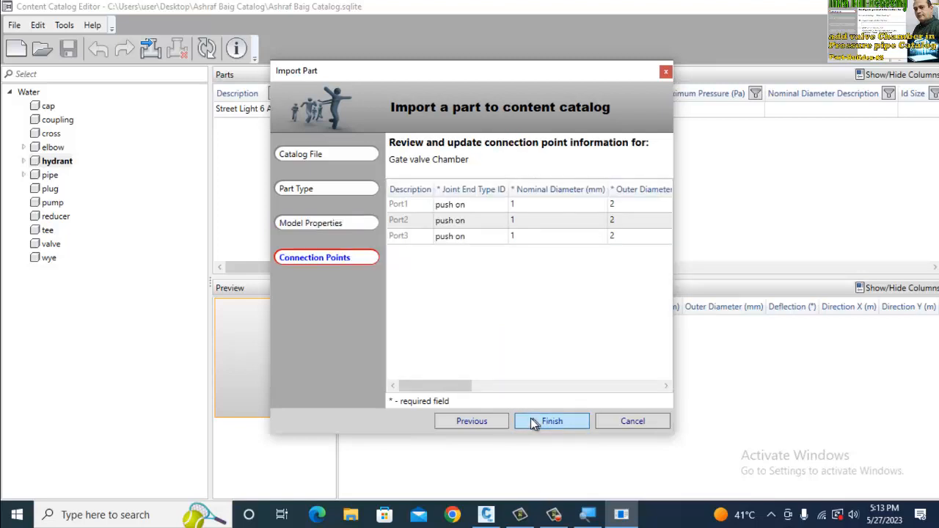
left_click(552, 421)
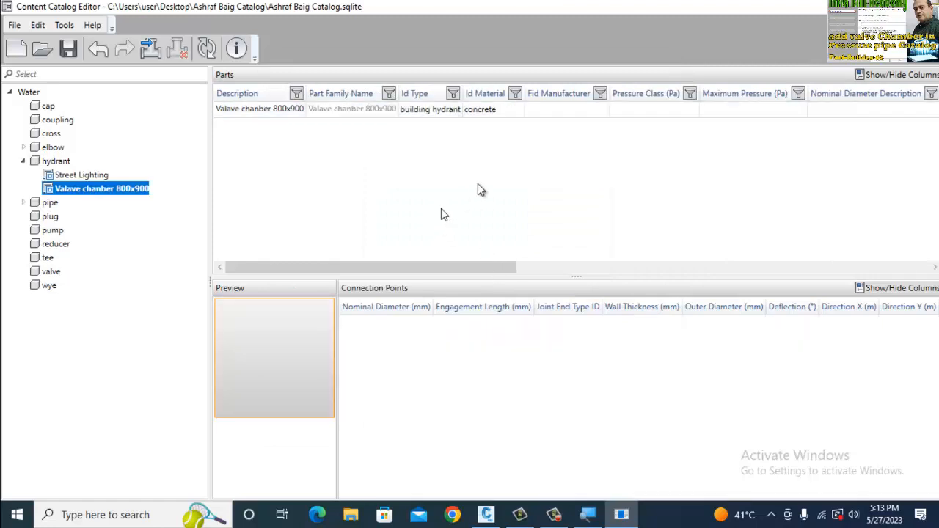
Set both the Pressure Class and the Maximum Pressure of the imported valve chamber part to 2410 Pa
left_click(279, 109)
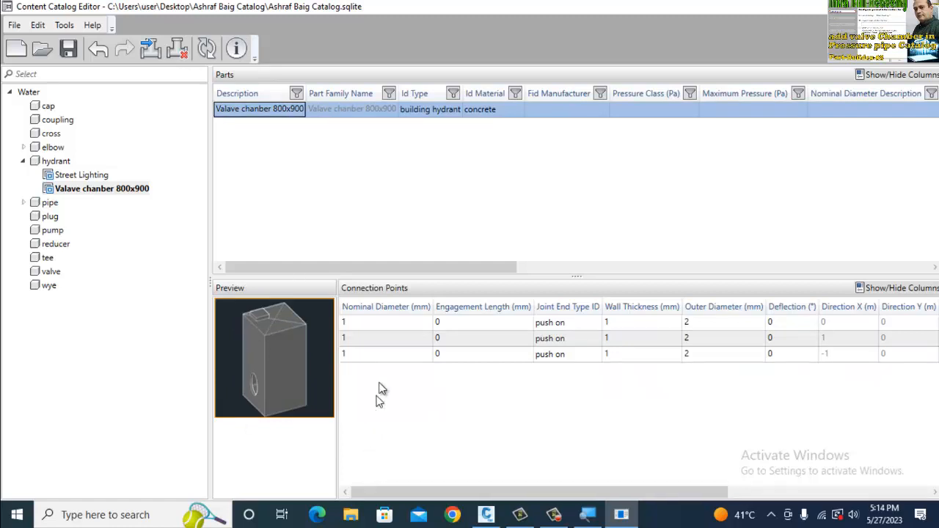
left_click(493, 110)
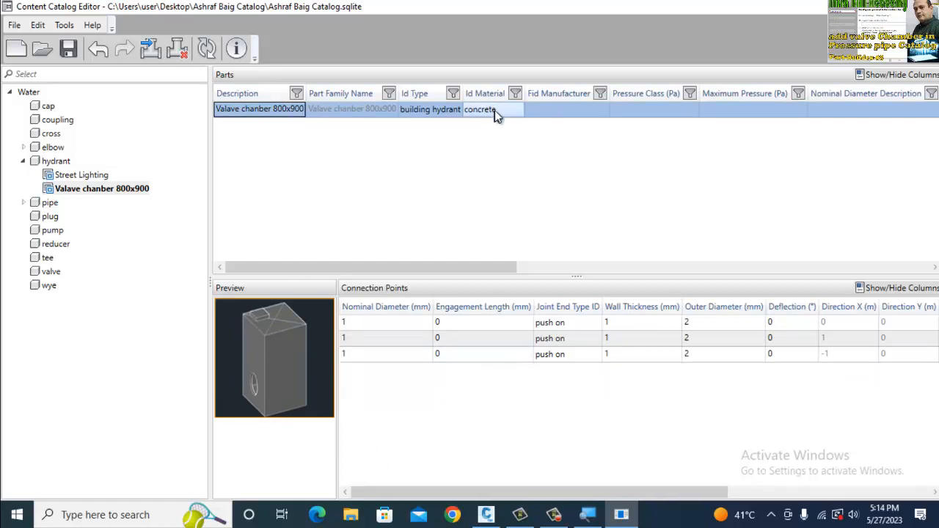
left_click(562, 110)
left_click_drag(449, 268, 504, 279)
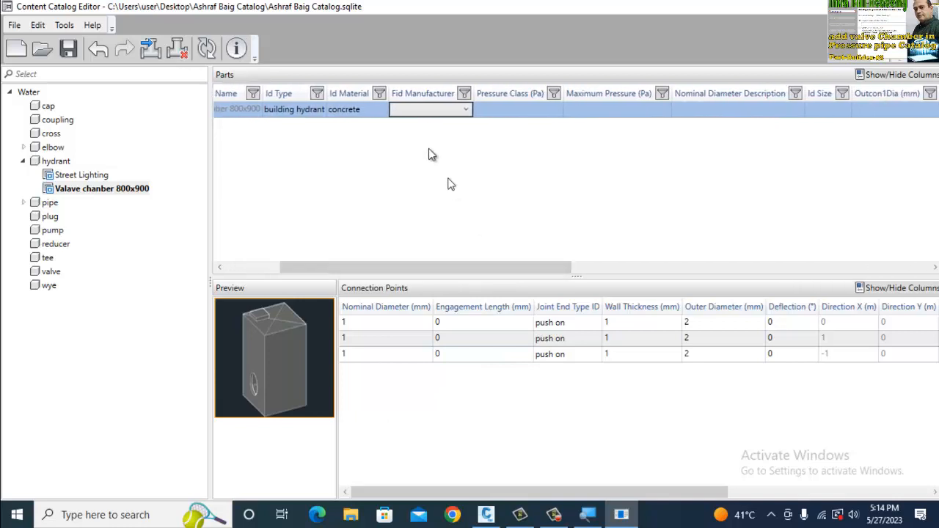
left_click(496, 109)
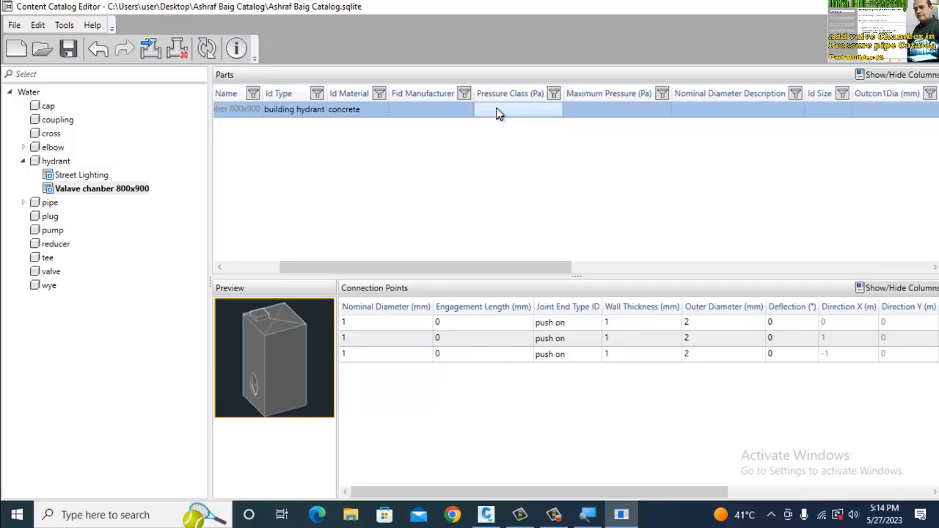
left_click(497, 109)
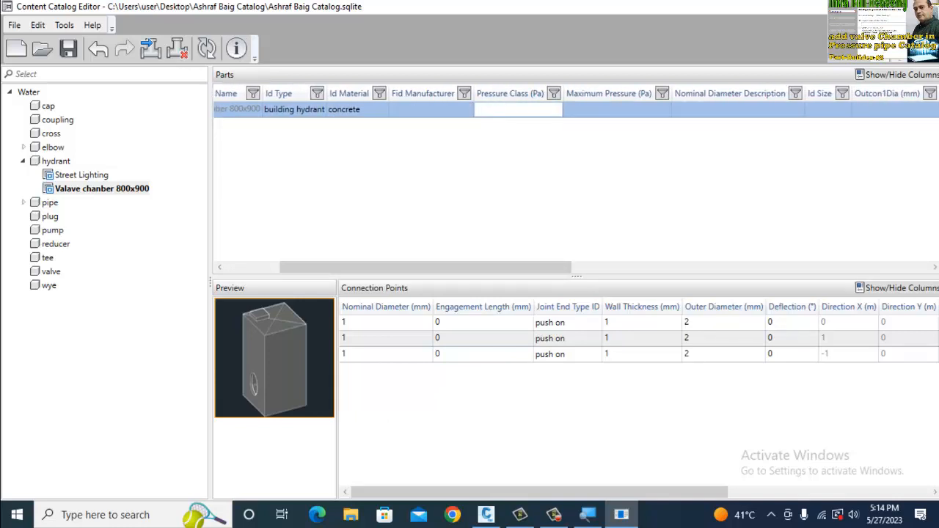
type("2410")
key("Tab")
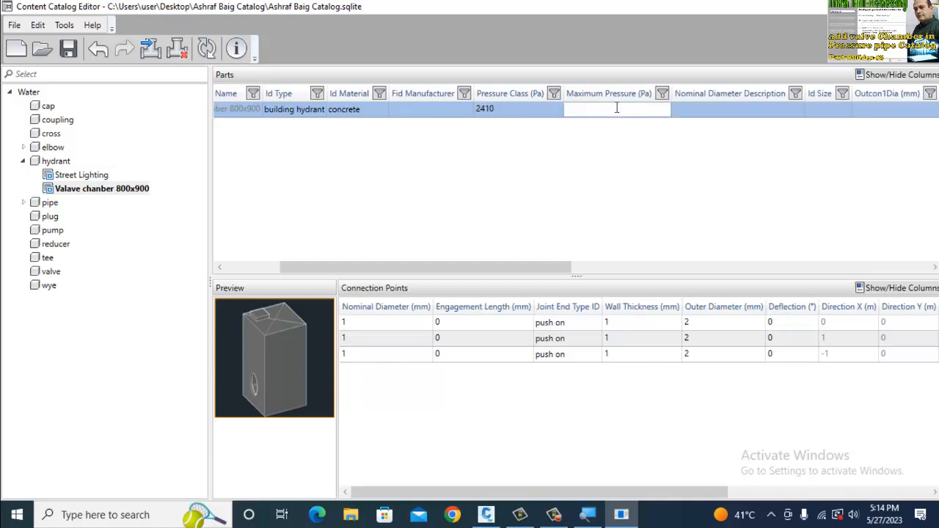
type("2410")
Set the valve chamber part's Nominal Diameter Description to valave chamber 800x900
left_click_drag(475, 273, 615, 273)
left_click(342, 108)
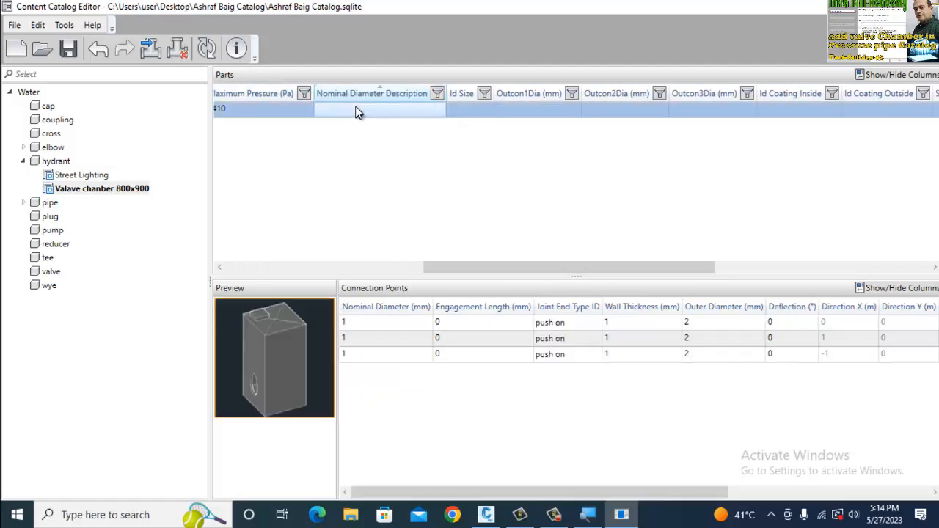
left_click(356, 109)
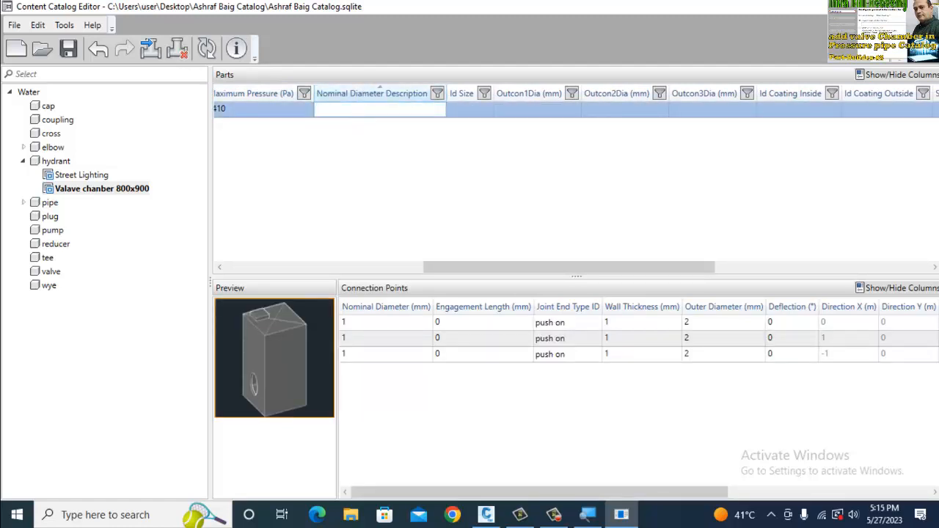
type("valave chan")
left_click_drag(453, 267, 606, 267)
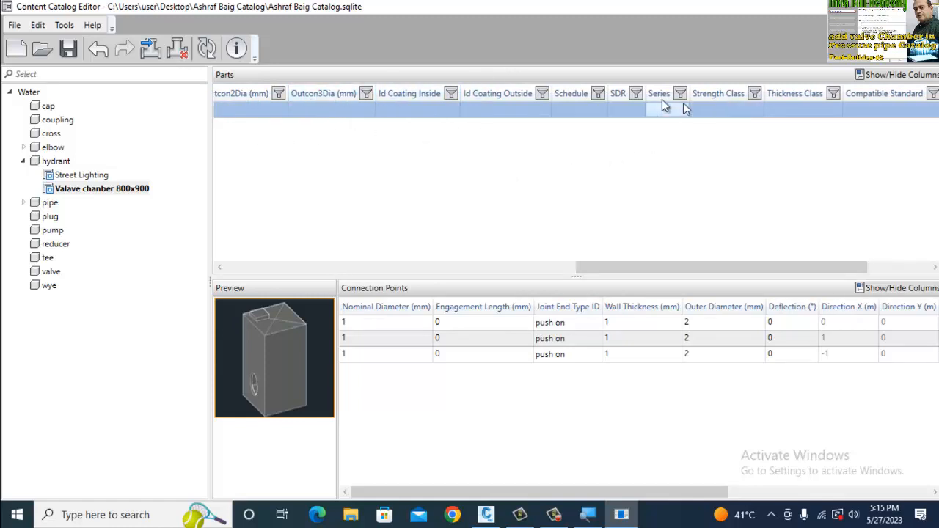
left_click(346, 354)
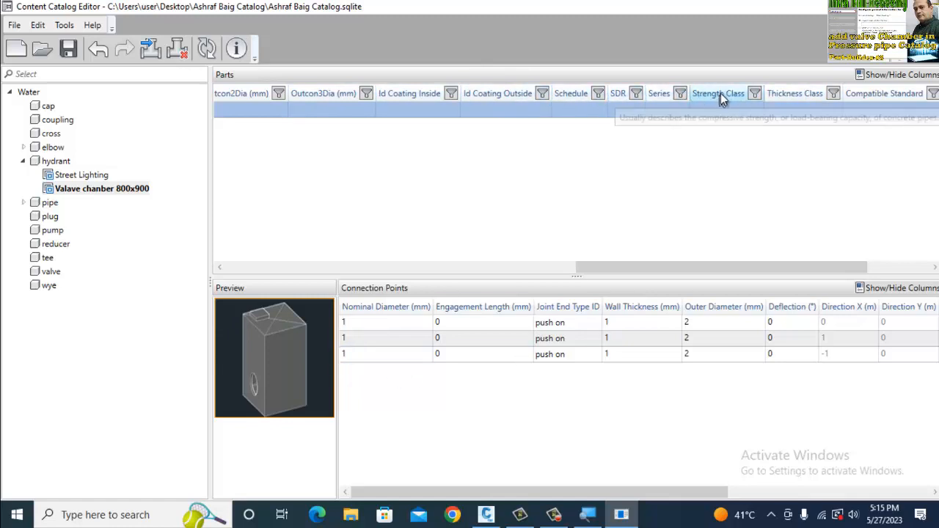
left_click(723, 93)
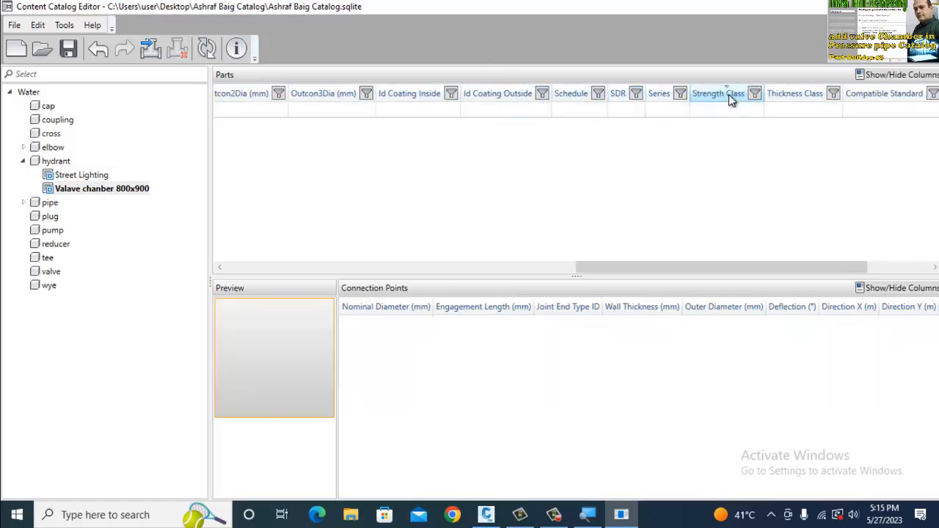
left_click(729, 108)
left_click(800, 97)
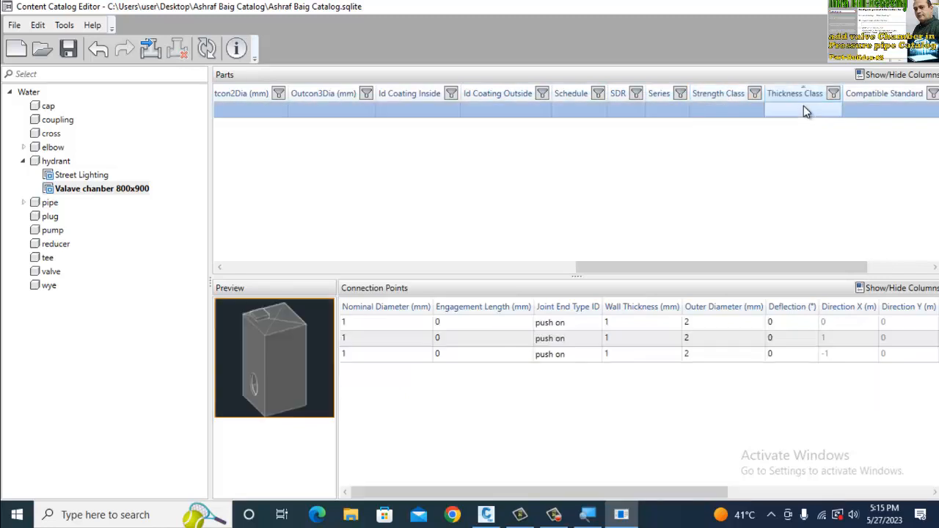
left_click_drag(665, 267, 777, 266)
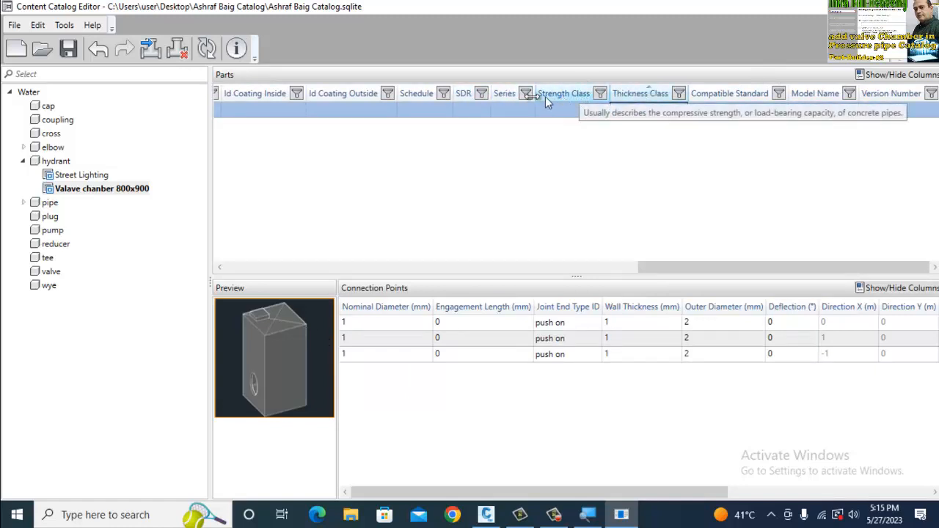
Copy the part's description Valave chanber 800x900 into its Model Name
left_click(836, 110)
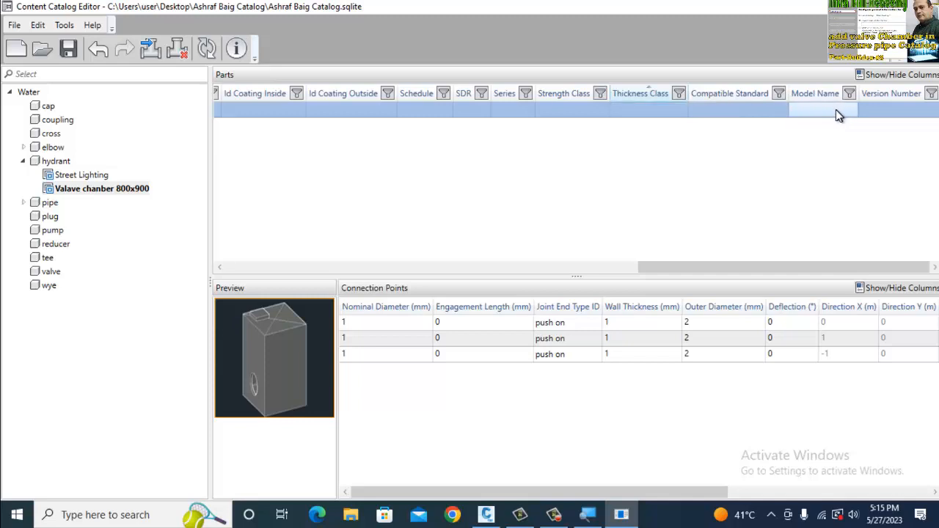
left_click(829, 110)
left_click_drag(800, 267, 267, 287)
left_click(271, 112)
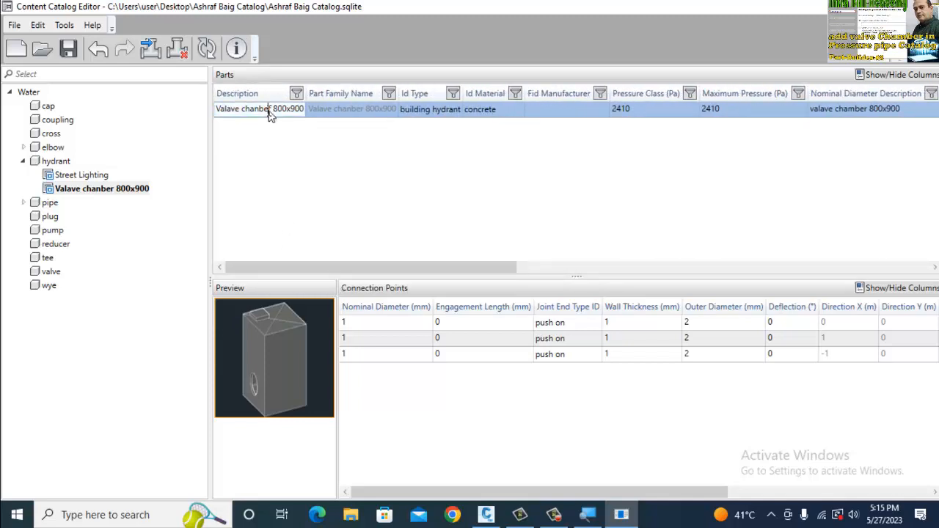
triple_click(269, 110)
key("ctrl+c")
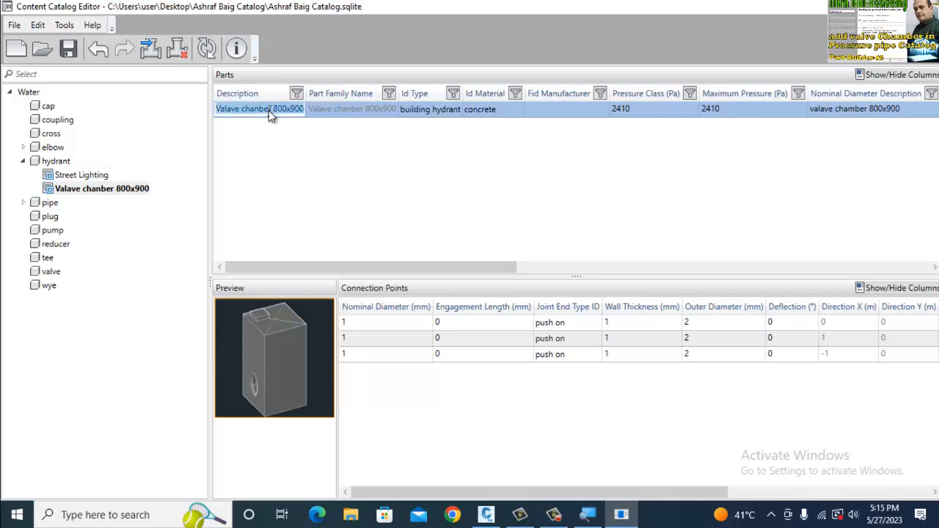
left_click_drag(272, 266, 785, 273)
left_click(844, 110)
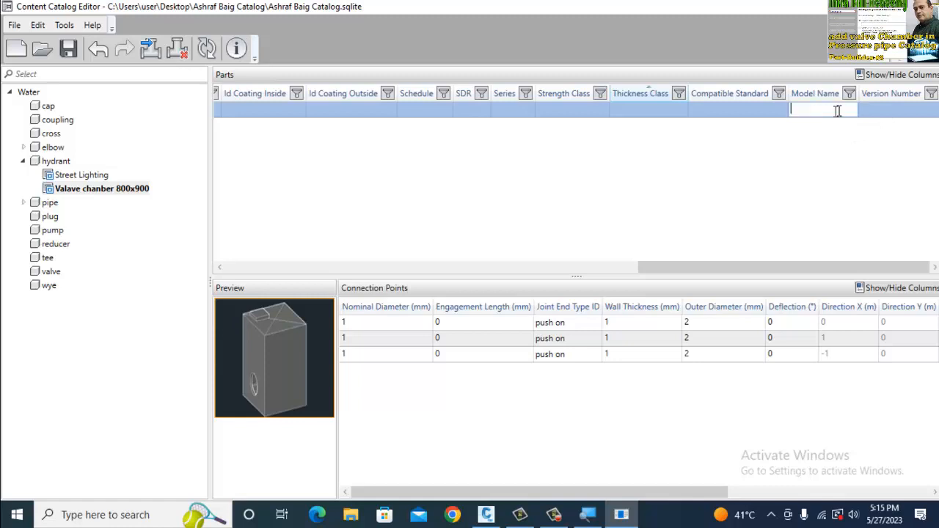
key("ctrl+v")
left_click(819, 172)
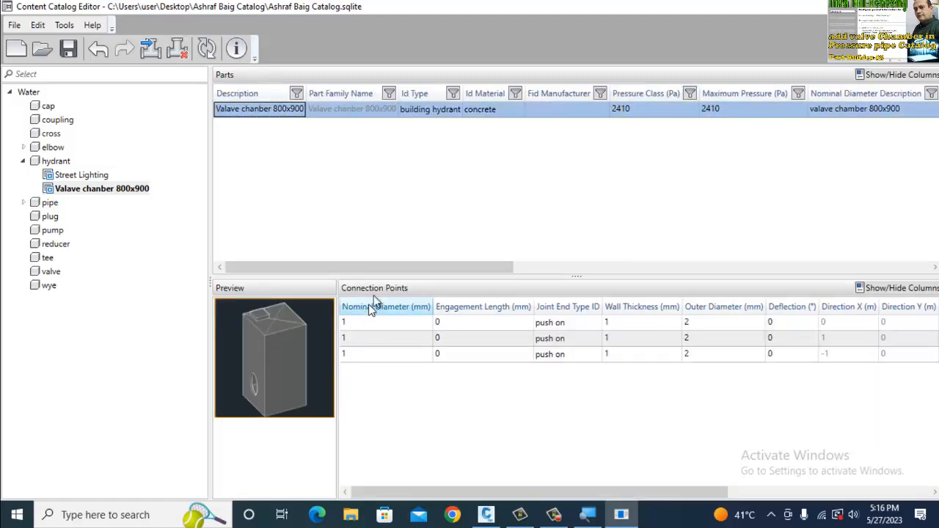
left_click(395, 328)
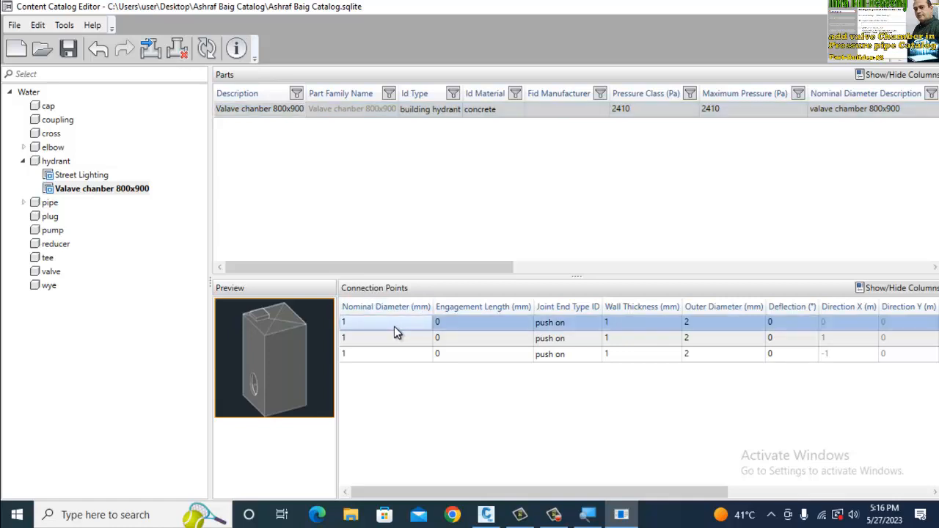
left_click(394, 327)
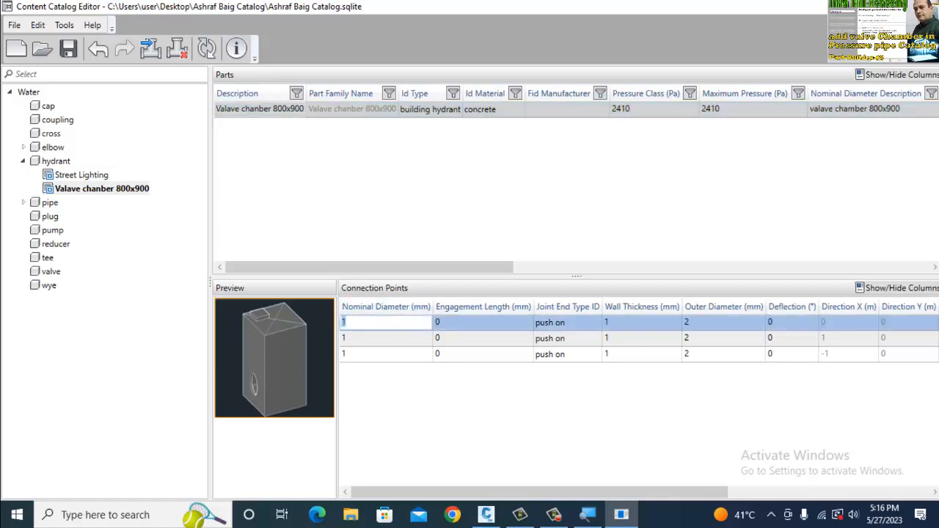
type("400")
left_click_drag(365, 322, 325, 321)
type("1")
Set the first connection point's Engagement Length to 400 mm and its Wall Thickness to 150 mm
key("Tab")
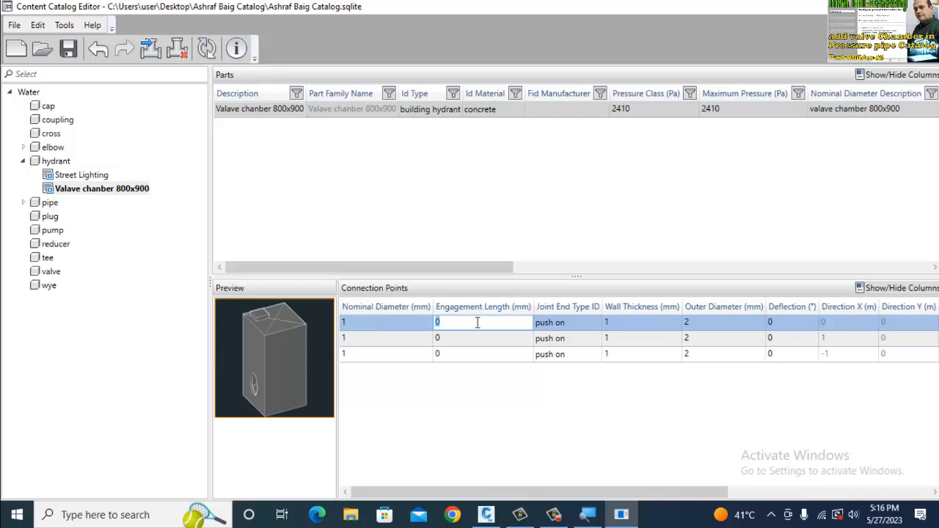
type("400")
key("Tab")
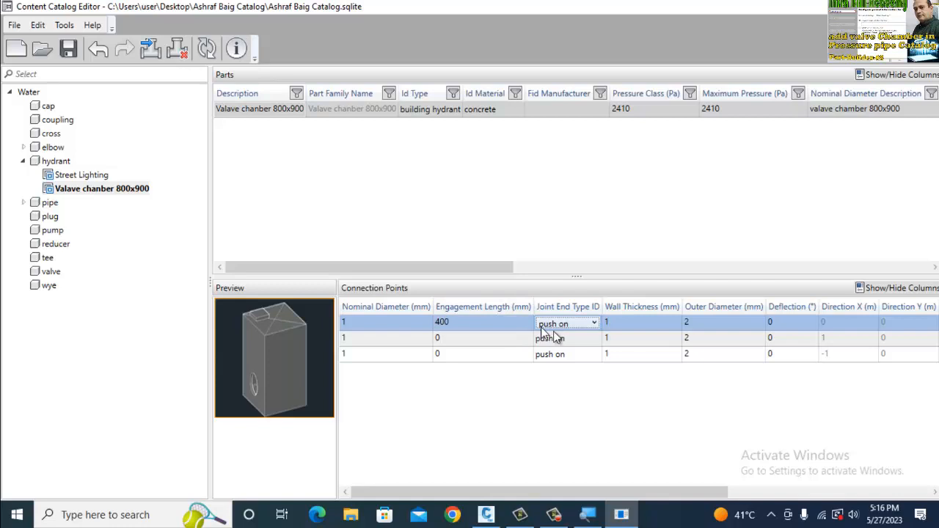
left_click(639, 327)
left_click(639, 321)
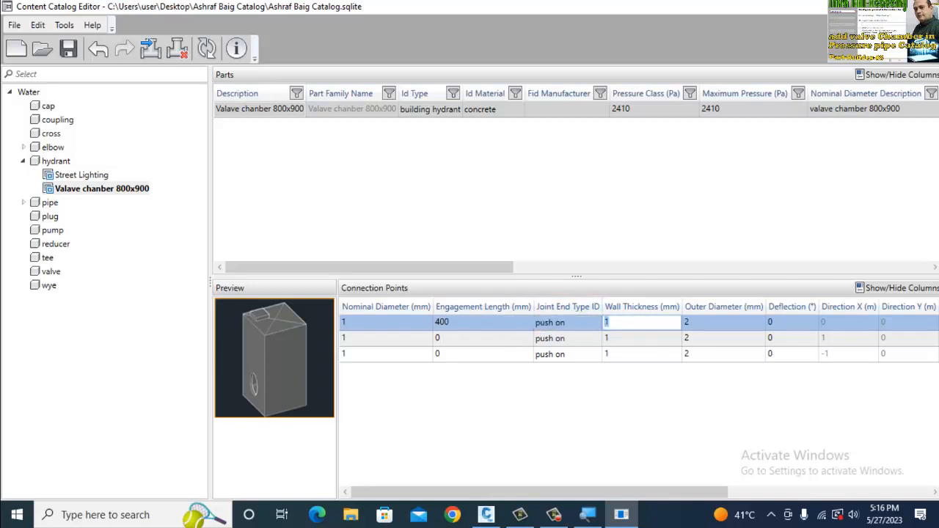
type("154")
key("BackSpace")
key("BackSpace")
key("BackSpace")
type("150")
Set the first connection point's Outer Diameter to 150 mm and its Deflection to 5°
left_click(734, 323)
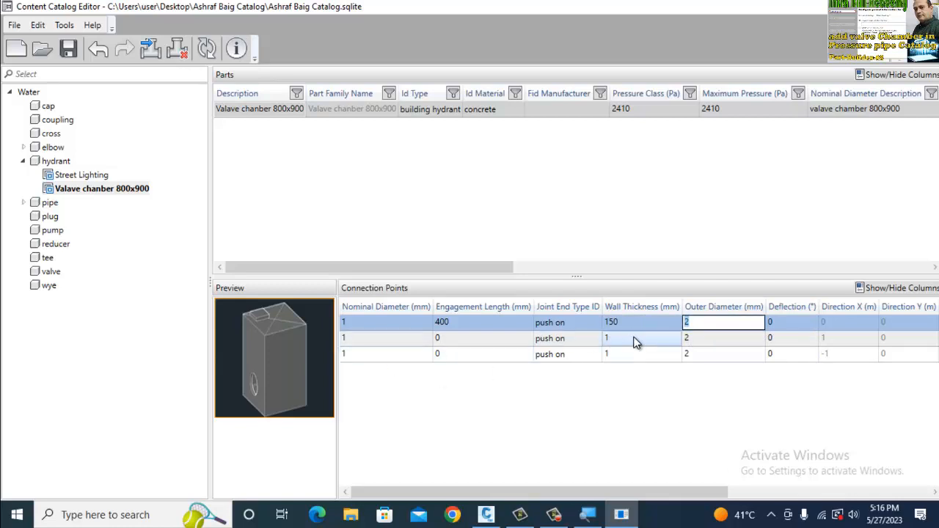
type("150")
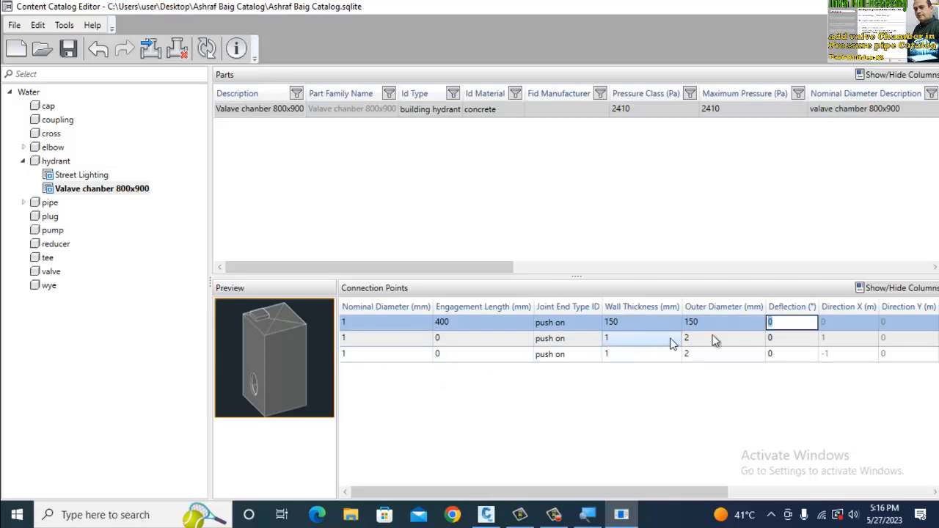
left_click(796, 323)
type("5")
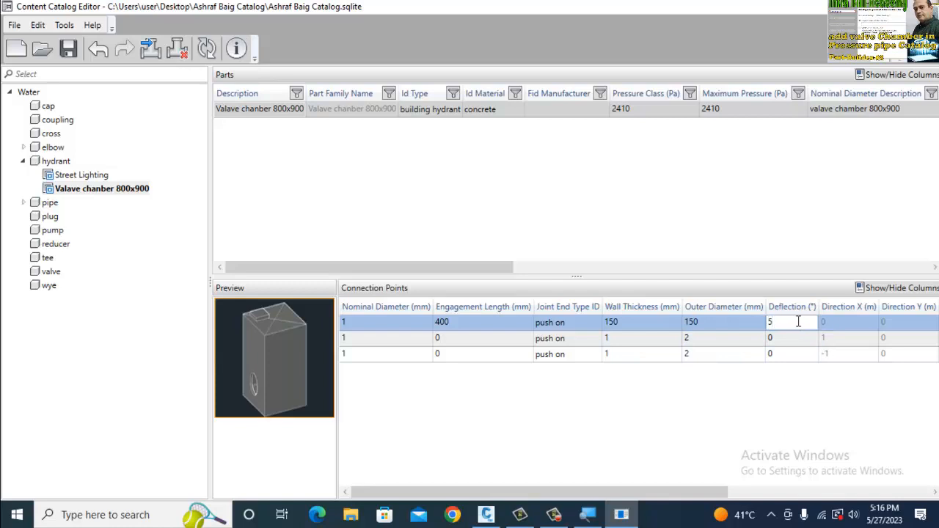
key("Tab")
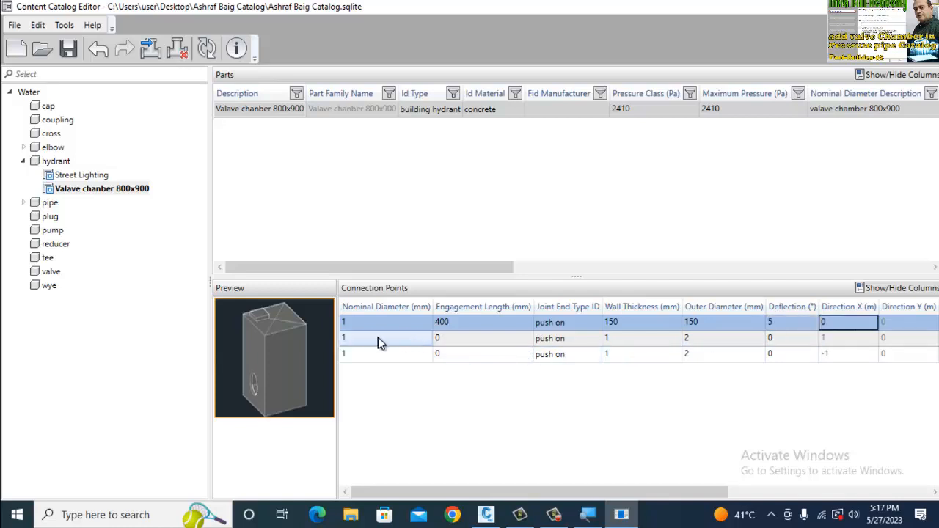
Set the second connection point's Nominal Diameter to 400 mm and its Engagement Length to 350 mm
left_click(382, 339)
left_click(382, 339)
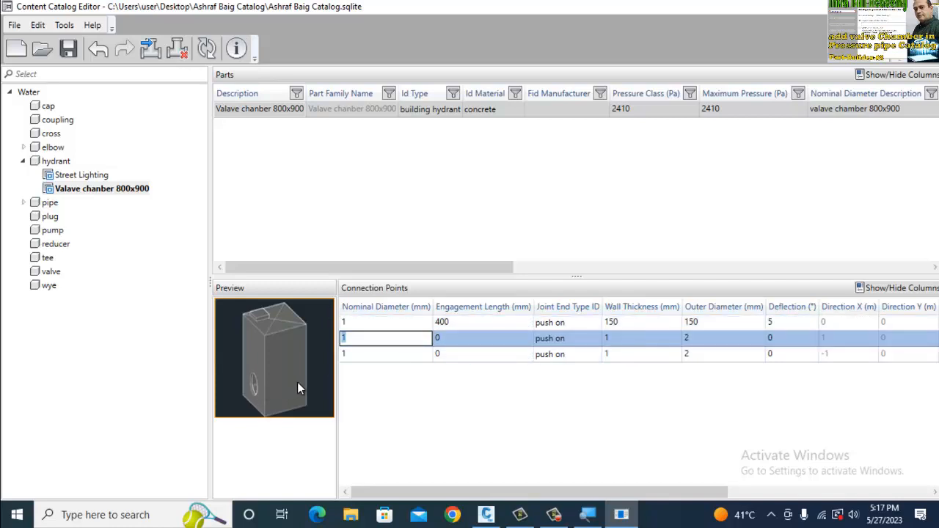
type("400")
key("Tab")
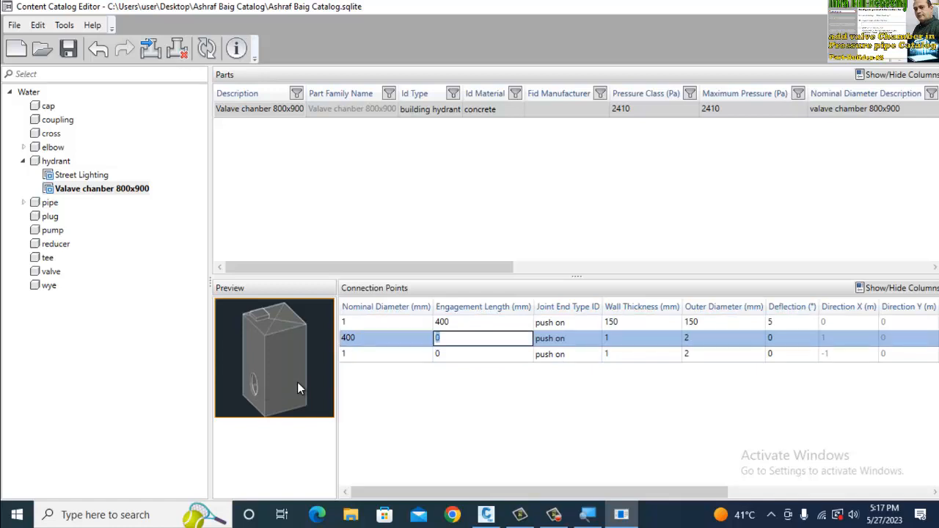
type("350")
key("Tab")
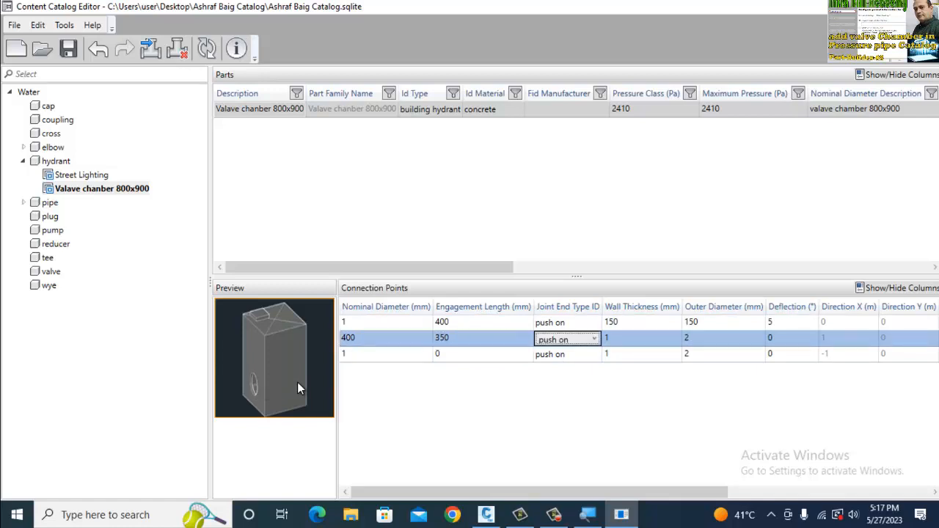
Set the second connection point's Wall Thickness and Outer Diameter to 150 mm and its Deflection to 5°
key("Tab")
type("150")
key("Tab")
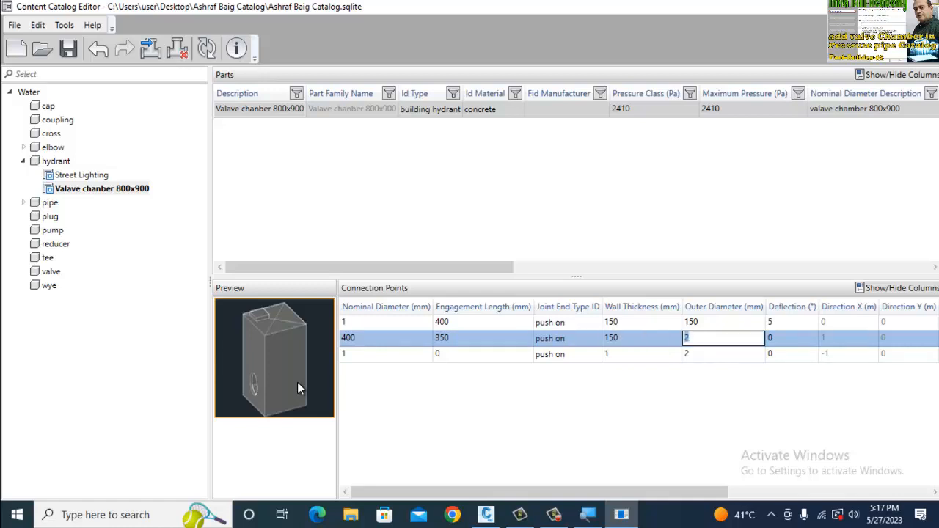
type("150")
key("Tab")
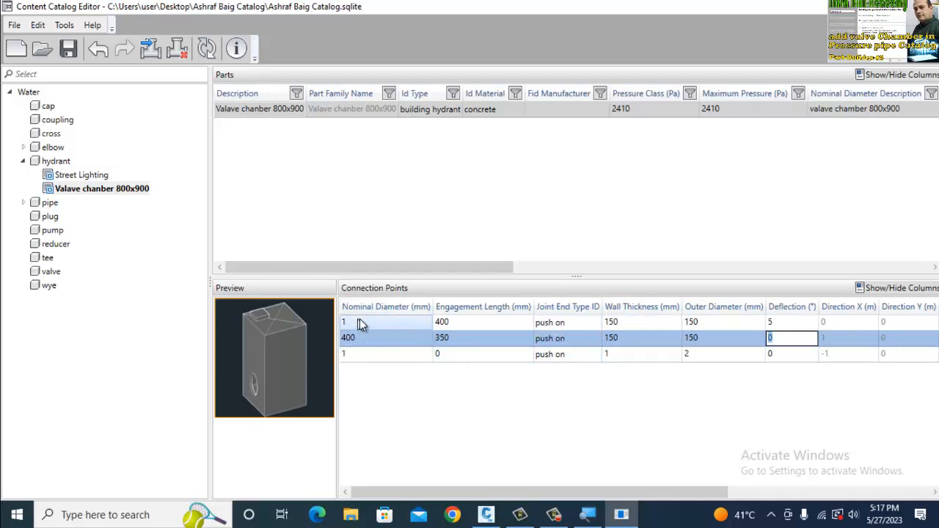
left_click(793, 337)
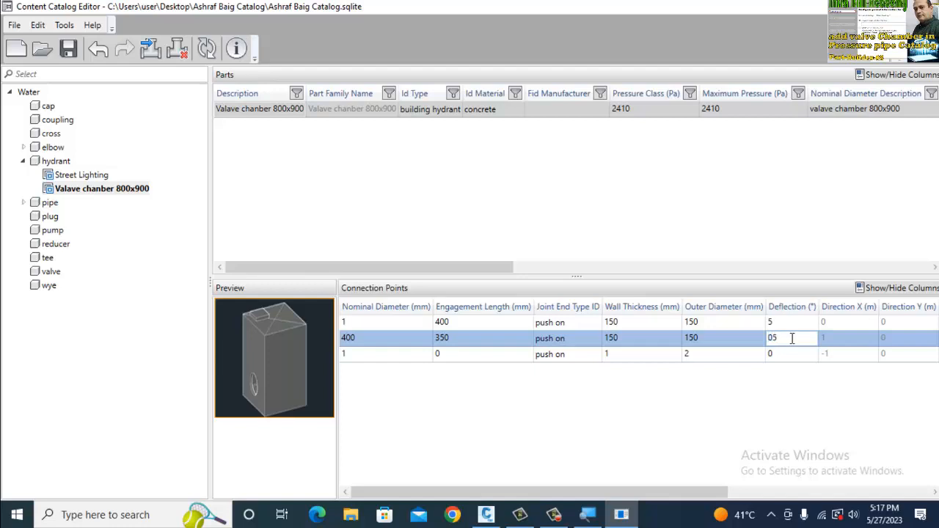
Set the third connection point's Nominal Diameter to 400 mm and its Engagement Length to 350 mm
left_click(398, 354)
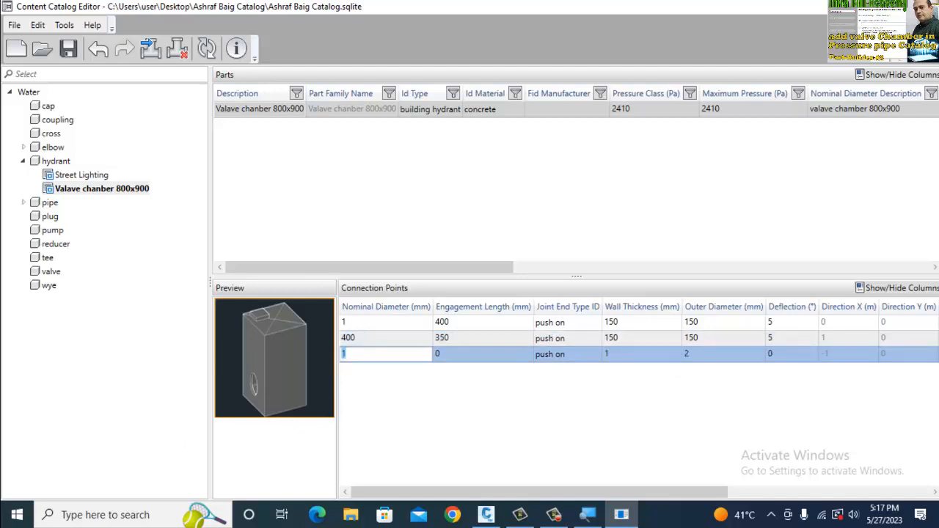
type("400")
key("Tab")
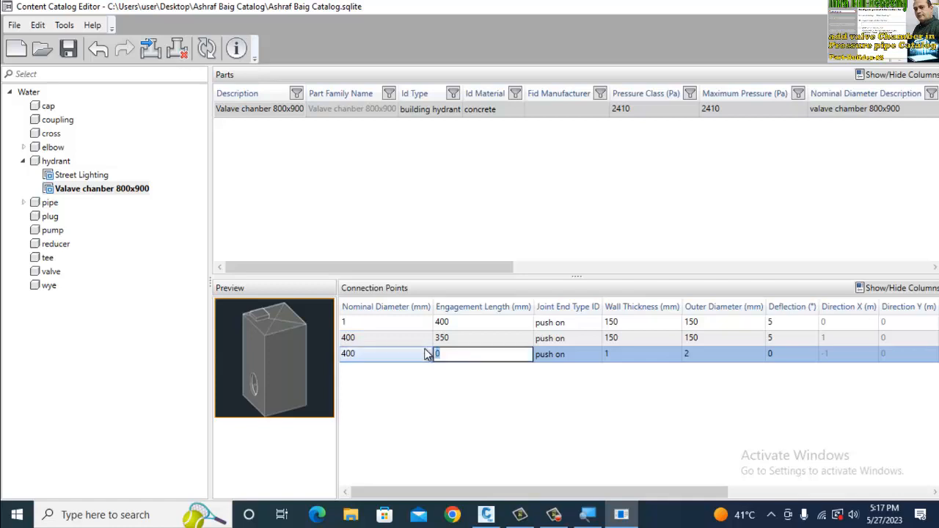
type("35")
key("Tab")
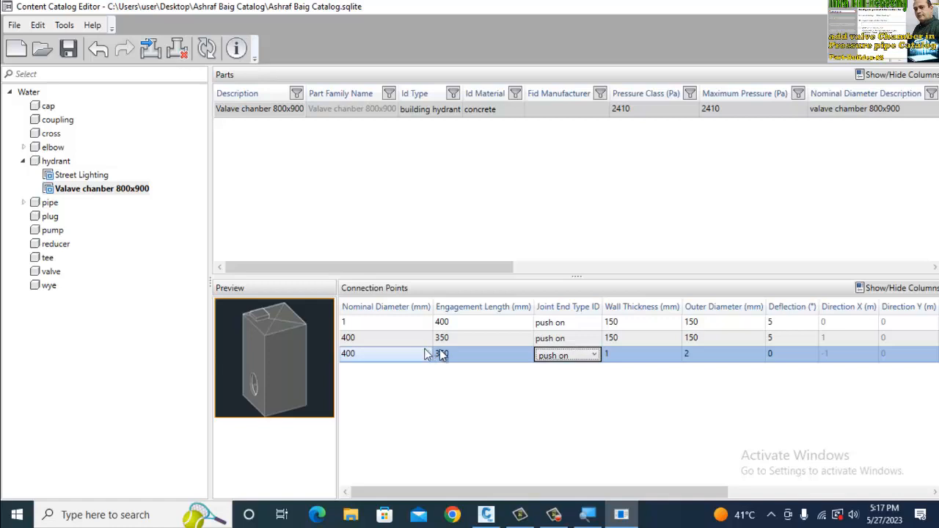
Set the third connection point's Wall Thickness and Outer Diameter to 150 mm and its Deflection to 5°, and save the catalog
key("Tab")
type("150")
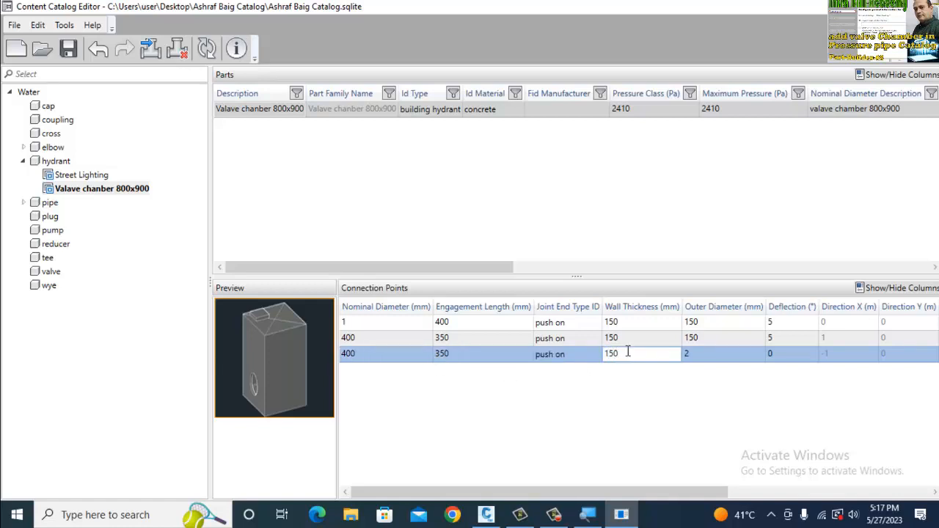
key("Tab")
type("1")
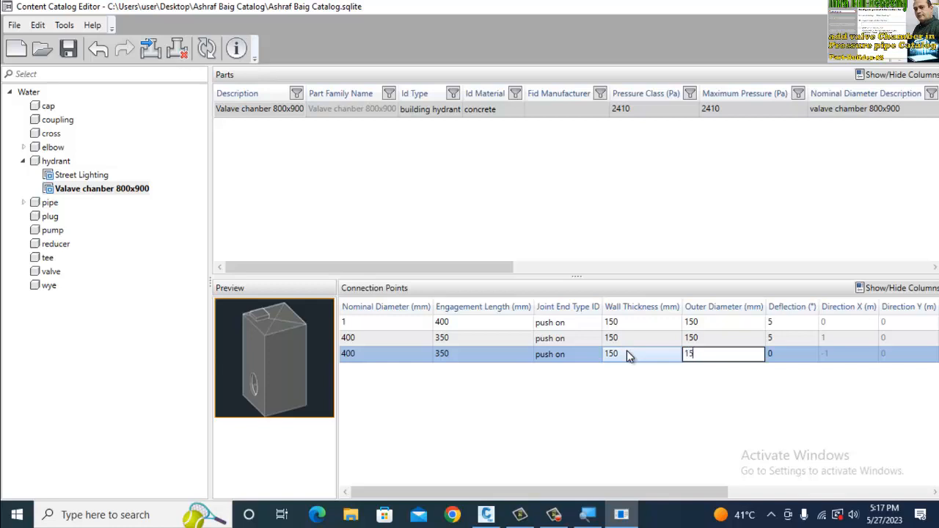
key("Tab")
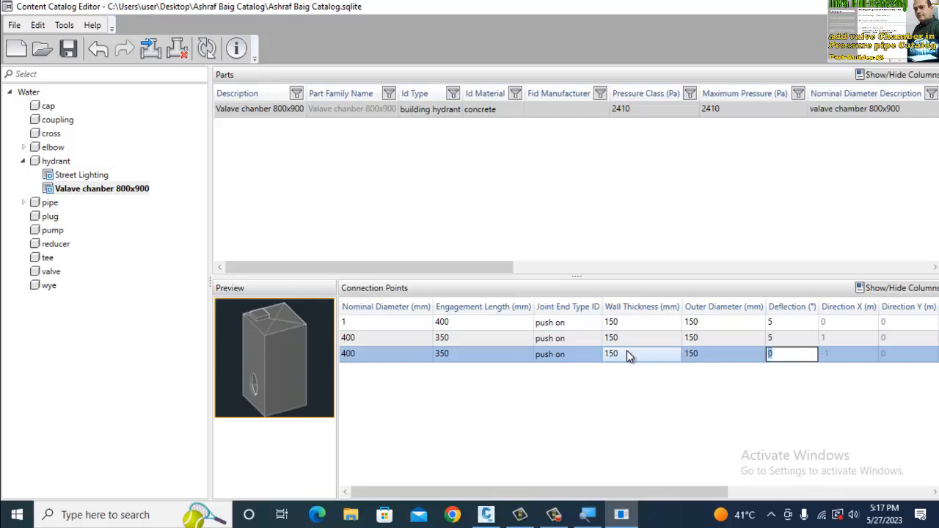
type("5")
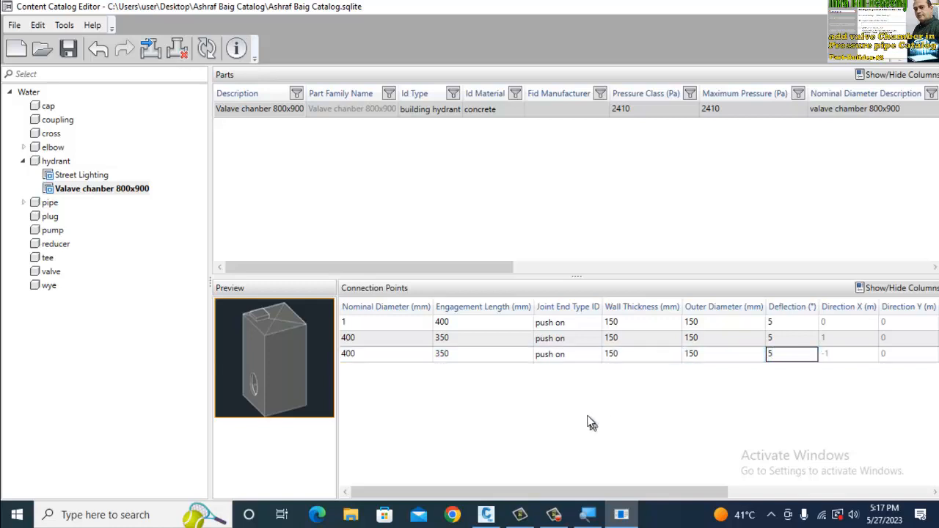
left_click_drag(483, 493, 514, 491)
key("ctrl+s")
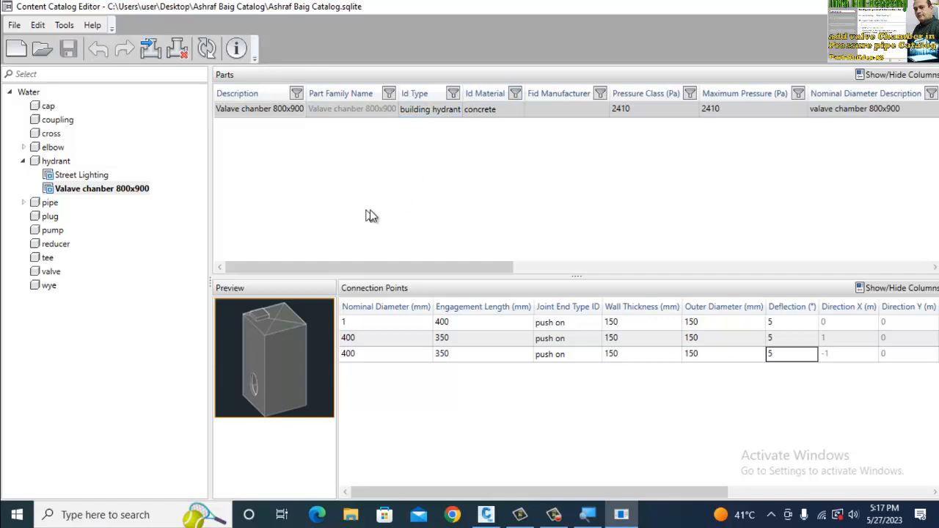